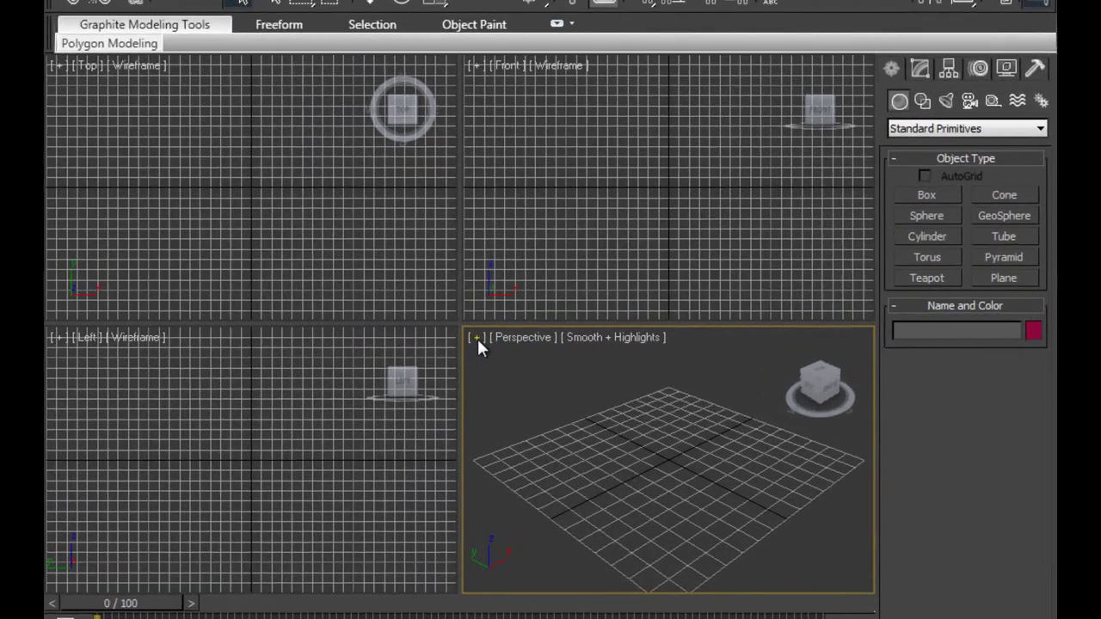
- Configure the viewport layout as two side-by-side vertical viewports
click(491, 332)
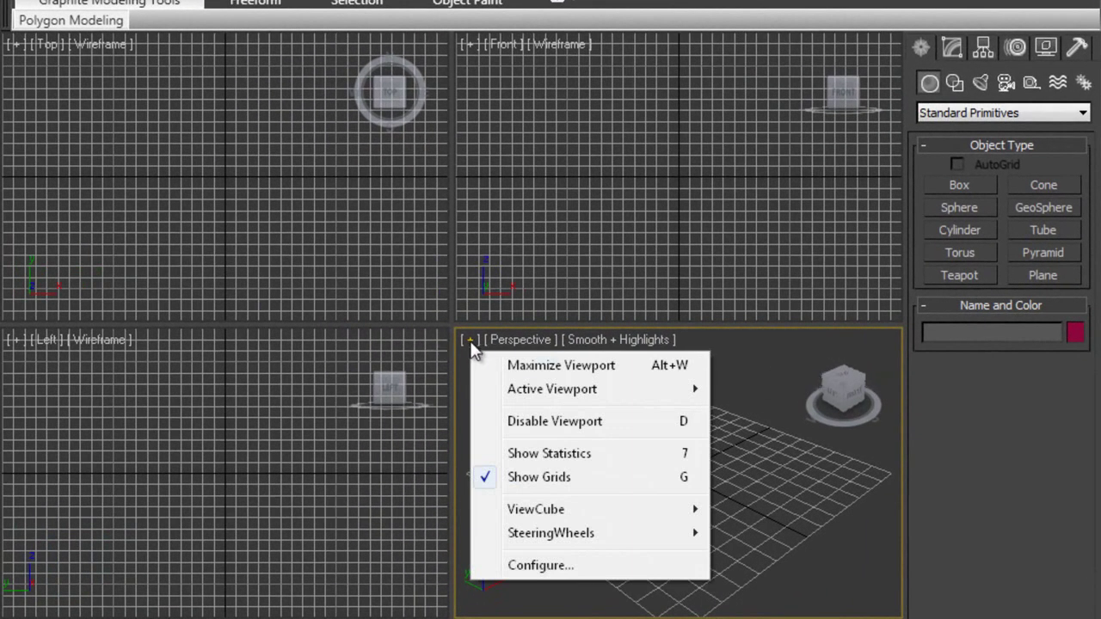
click(563, 571)
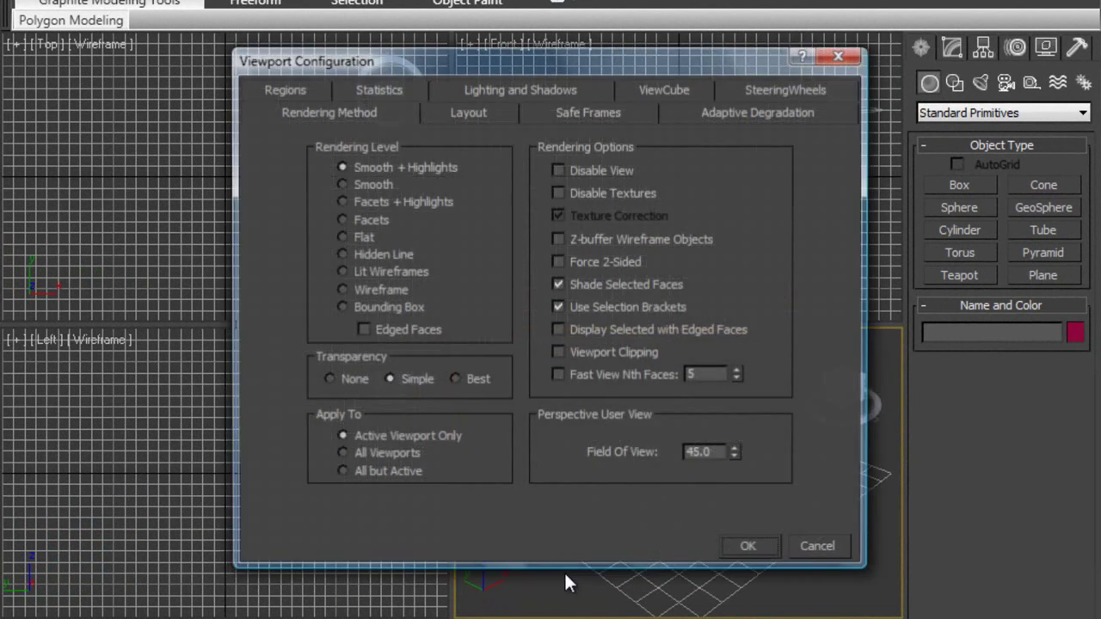
click(473, 116)
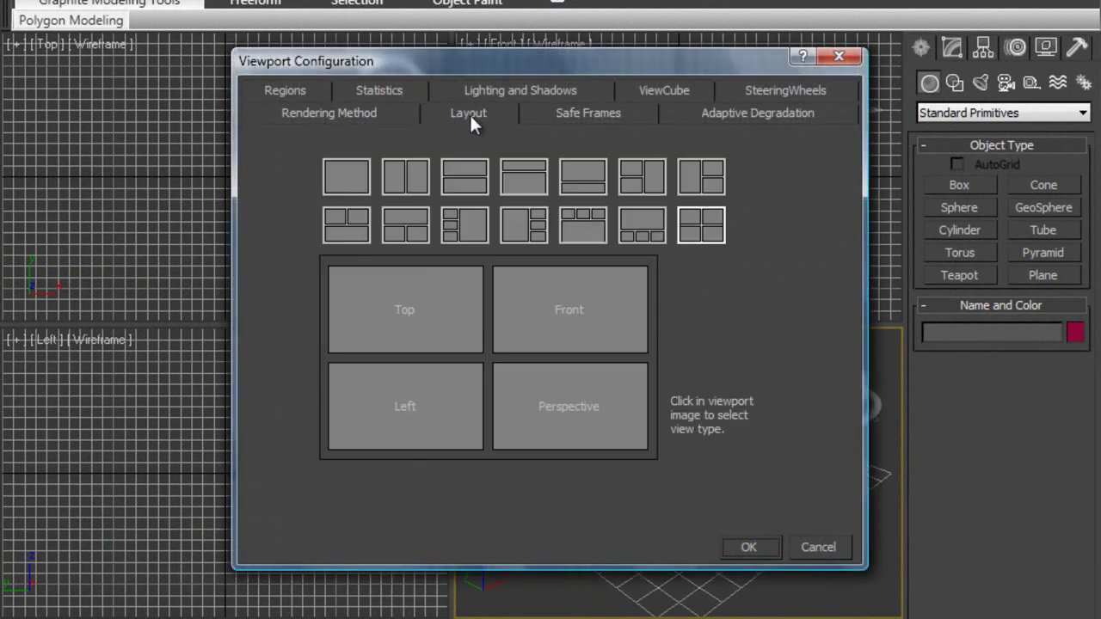
click(407, 191)
click(747, 547)
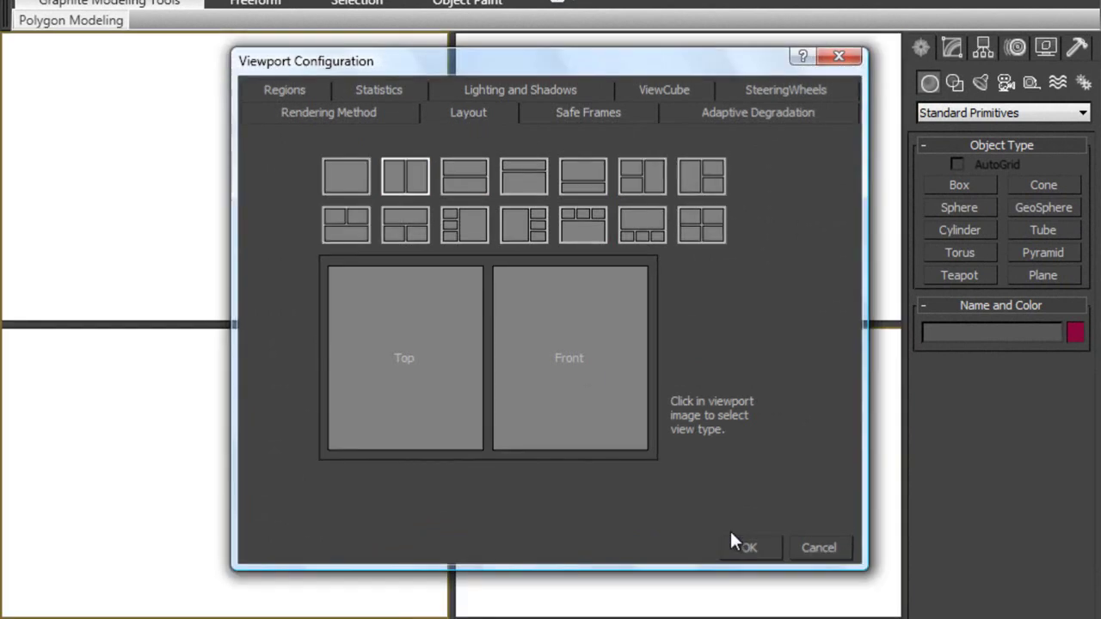
- Toggle the grid in the Top viewport off and back on
key(g)
key(g)
key(g)
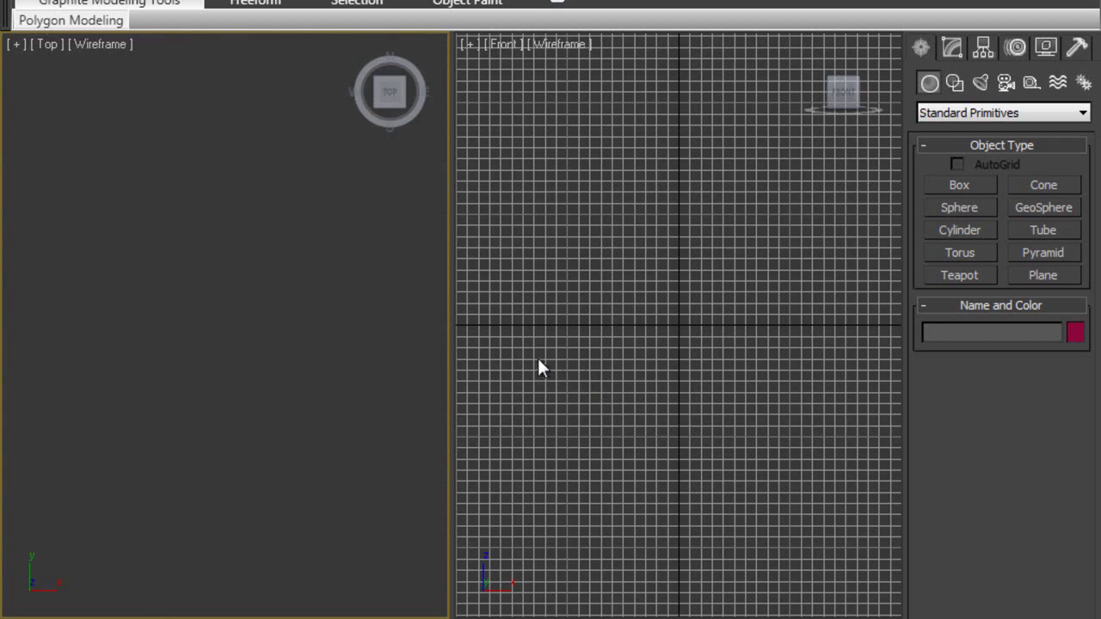
key(g)
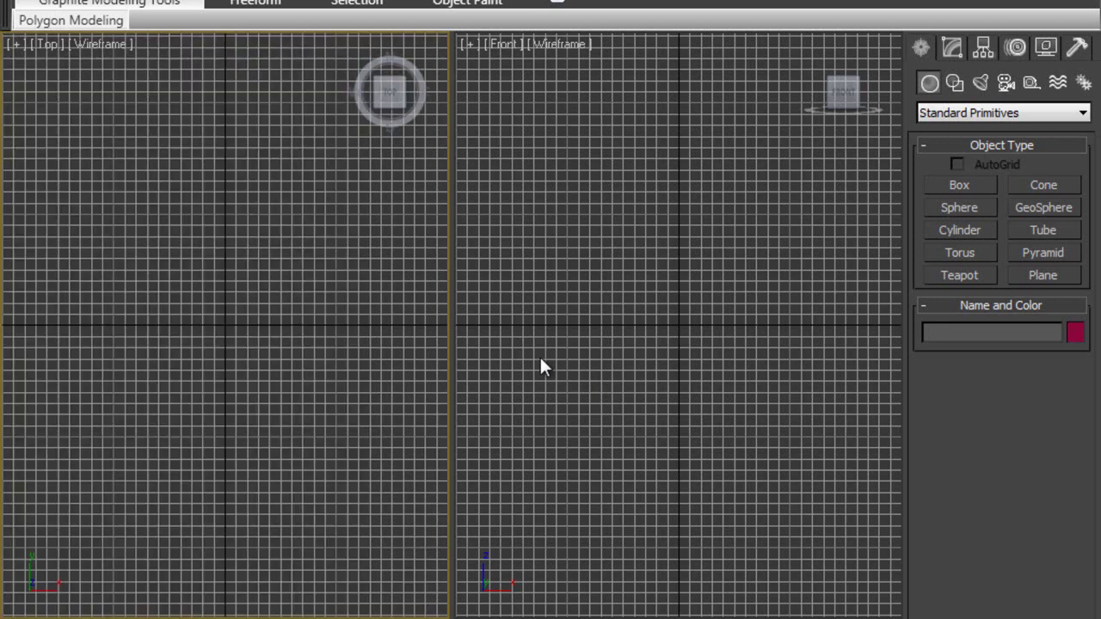
click(672, 318)
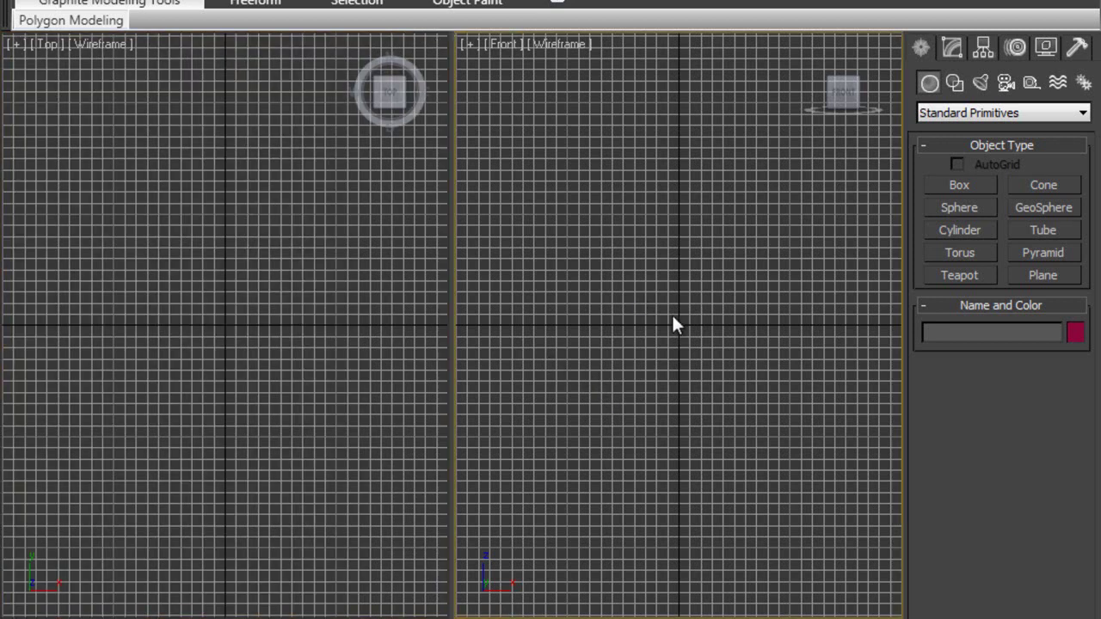
- Change the Top viewport to a Perspective view seen from an angle above the grid
click(351, 313)
key(p)
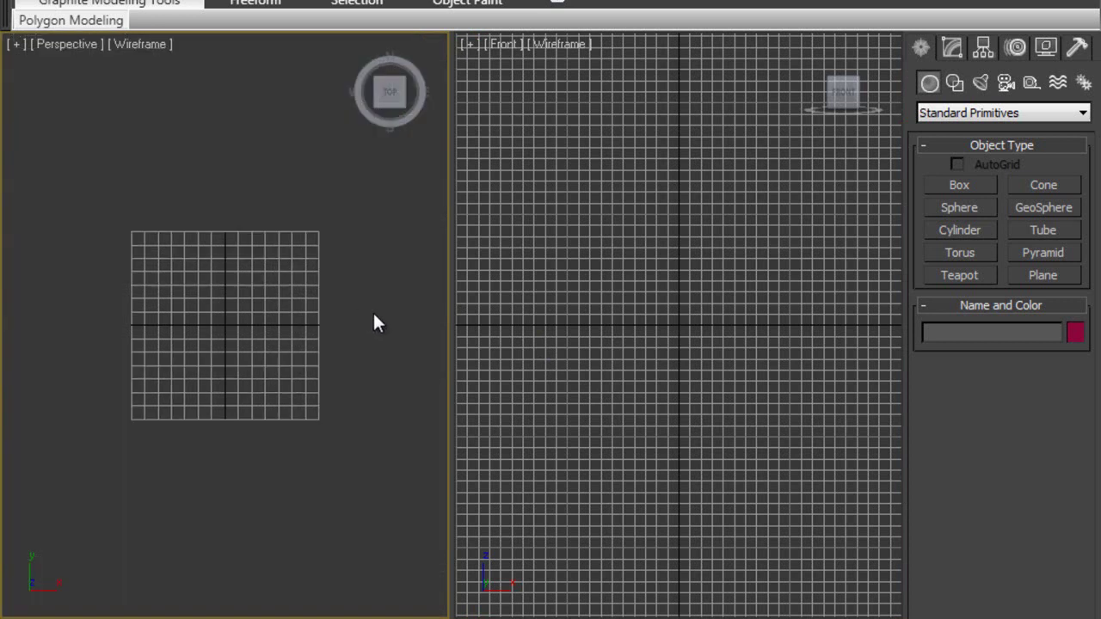
alt+middle_drag(334, 324, 300, 214)
scroll(306, 243, up, 3)
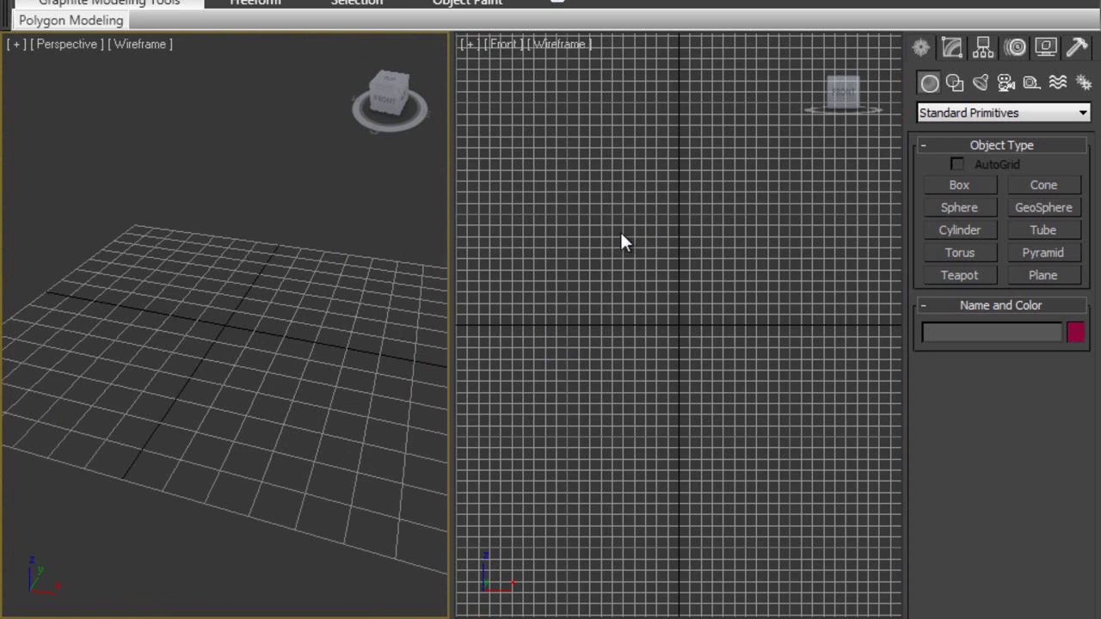
- Load logcabin2.jpg from the Desktop as the Front viewport's background image
click(651, 229)
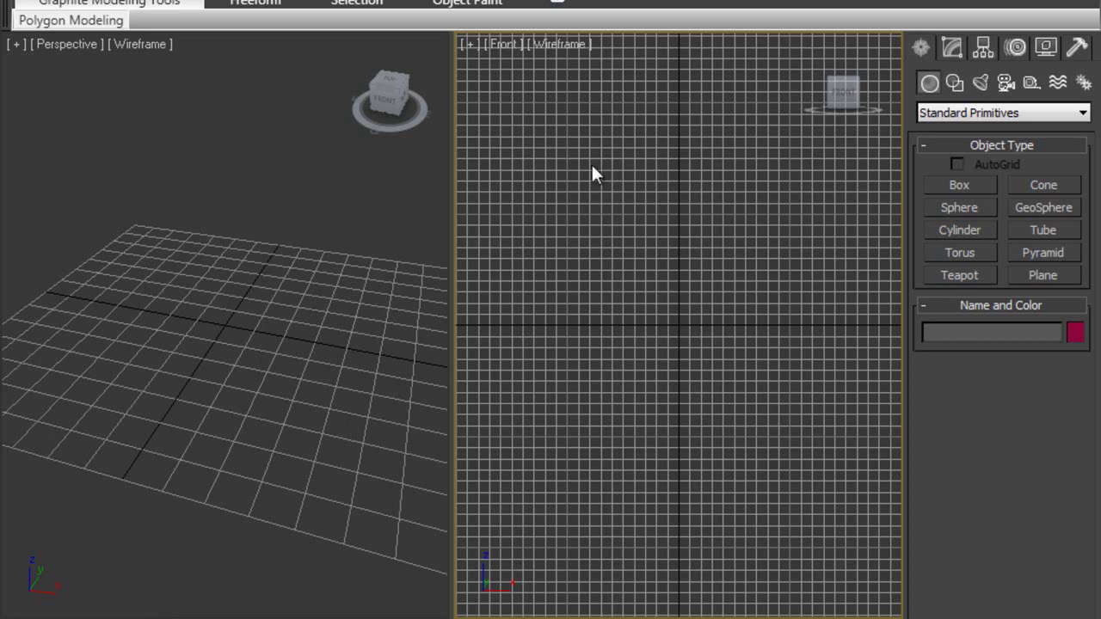
click(233, 0)
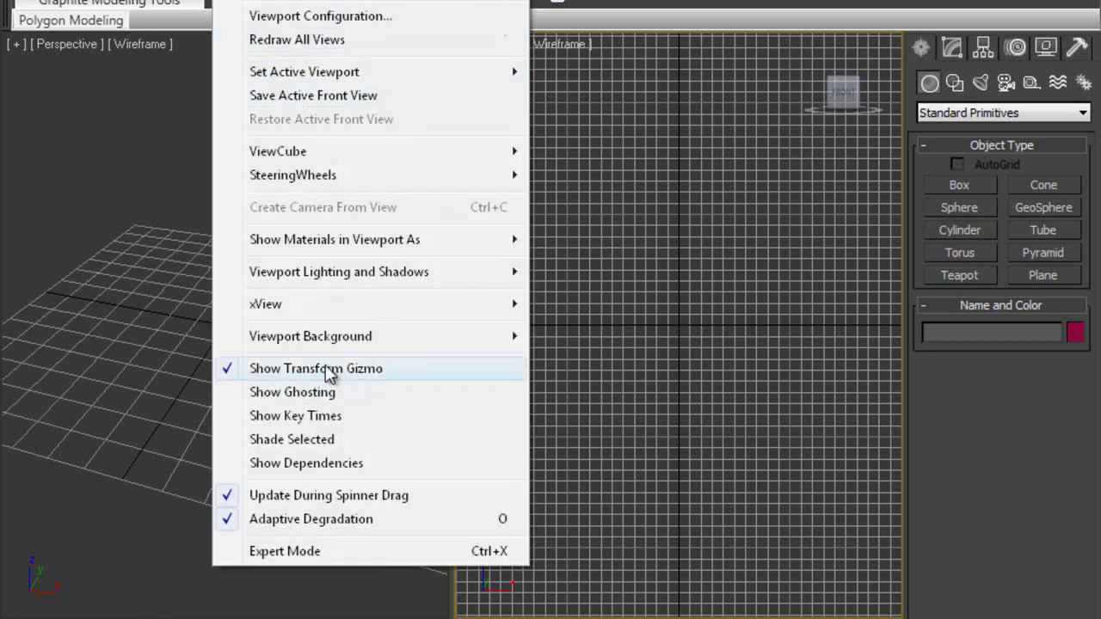
mouse_move(336, 344)
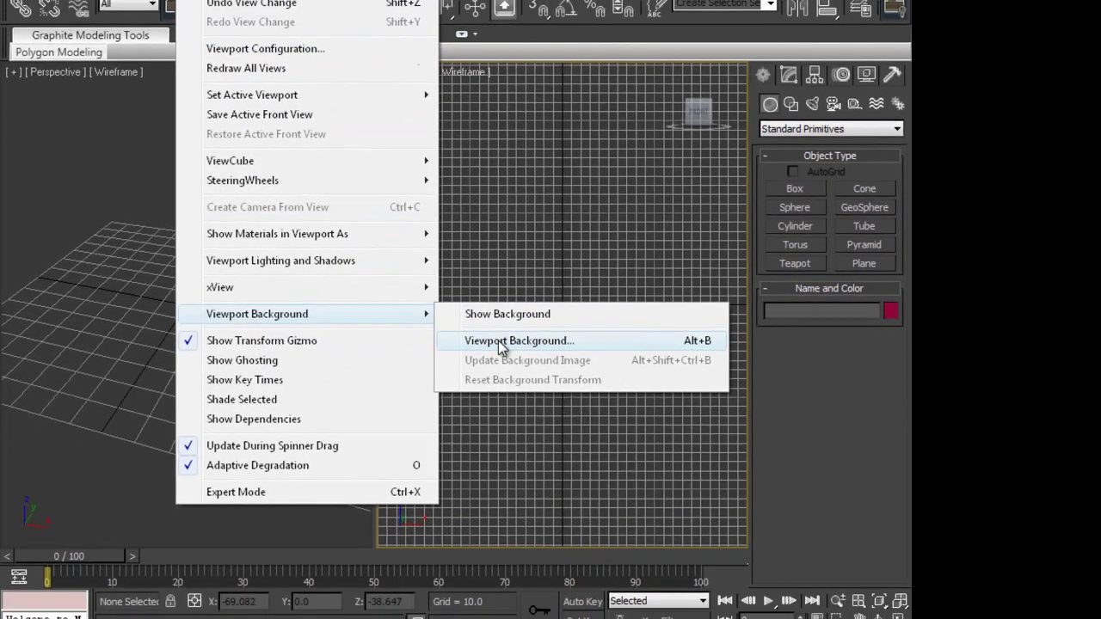
click(498, 341)
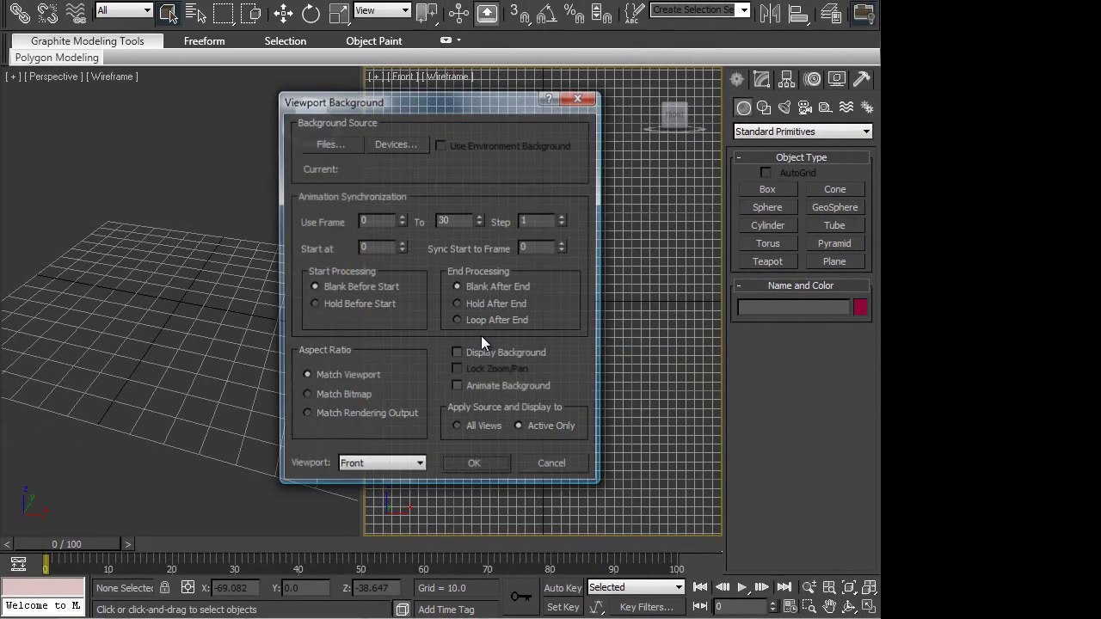
click(334, 145)
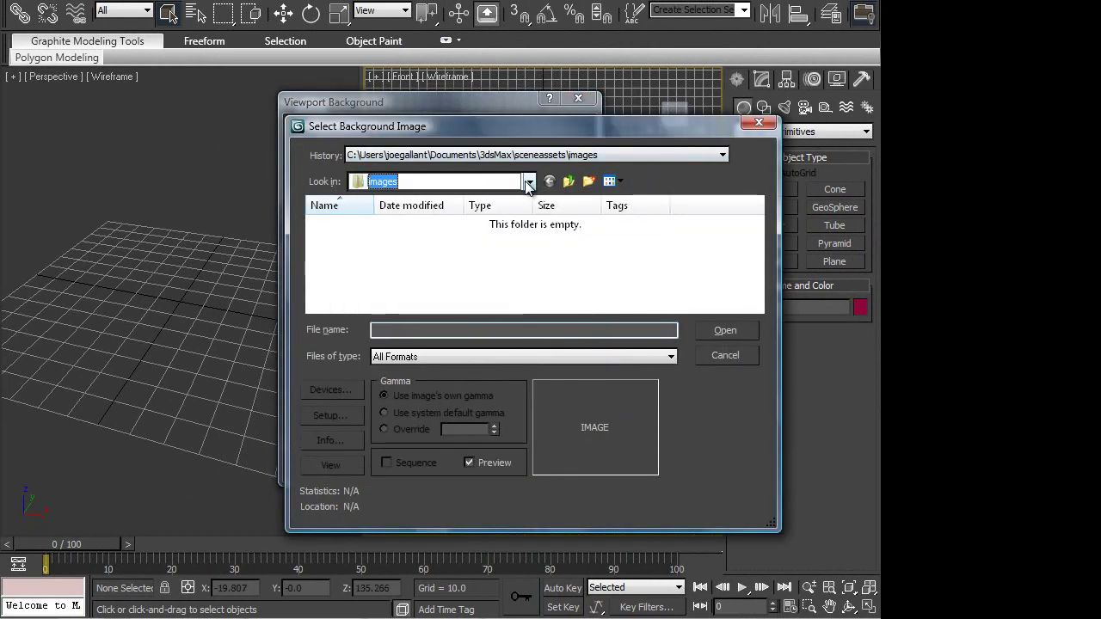
click(527, 183)
click(509, 197)
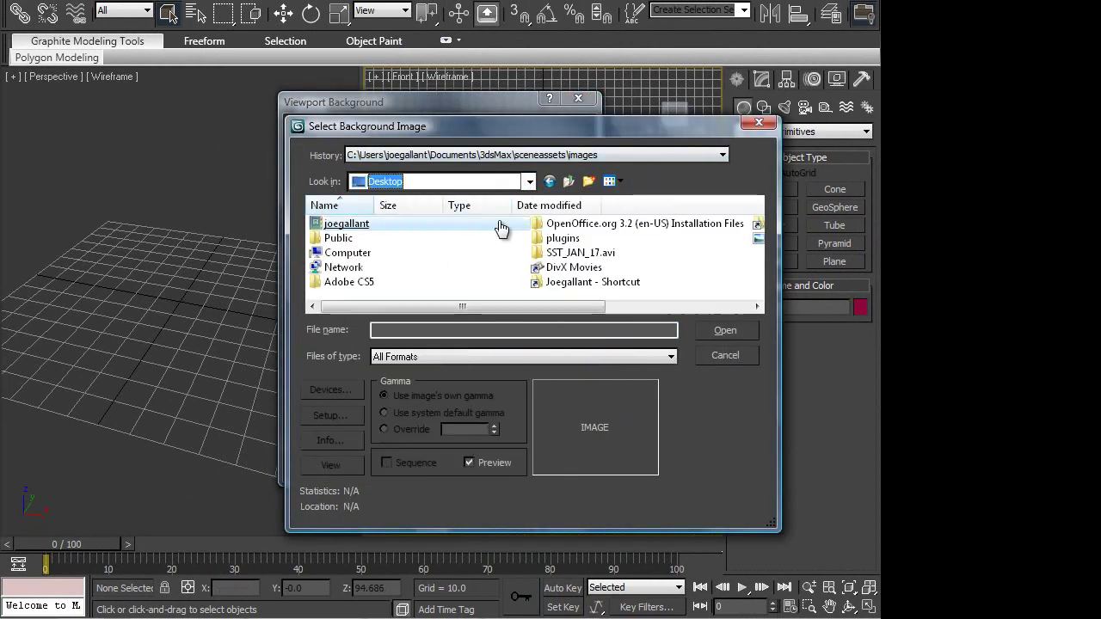
drag(581, 307, 718, 312)
double_click(566, 238)
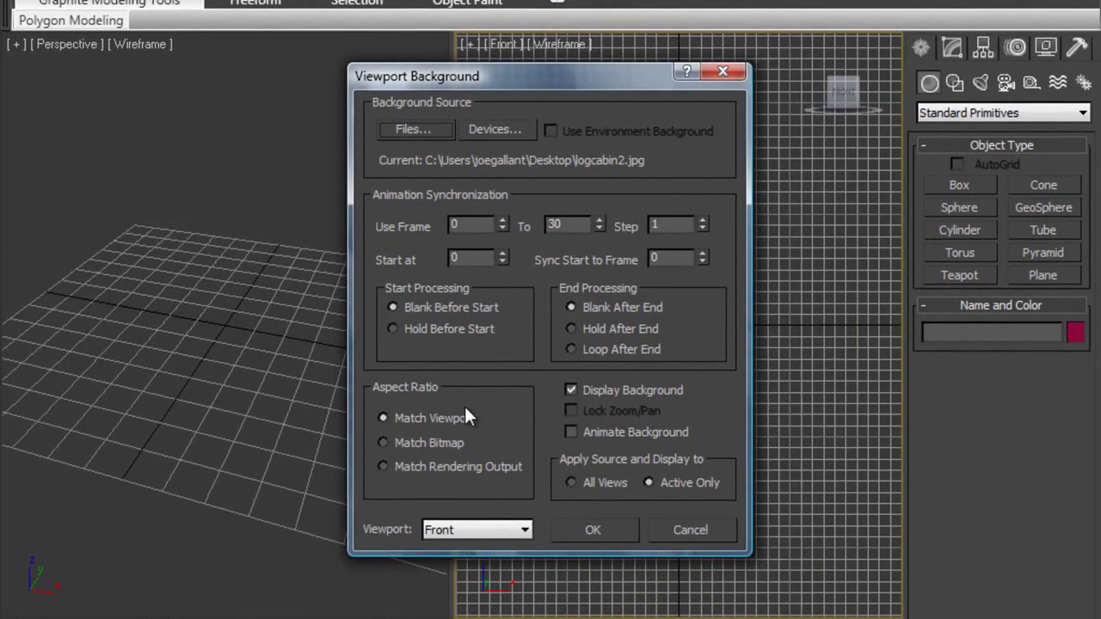
- Set the background to Match Bitmap with Lock Zoom/Pan enabled, and hide the grid in the Front viewport
click(384, 442)
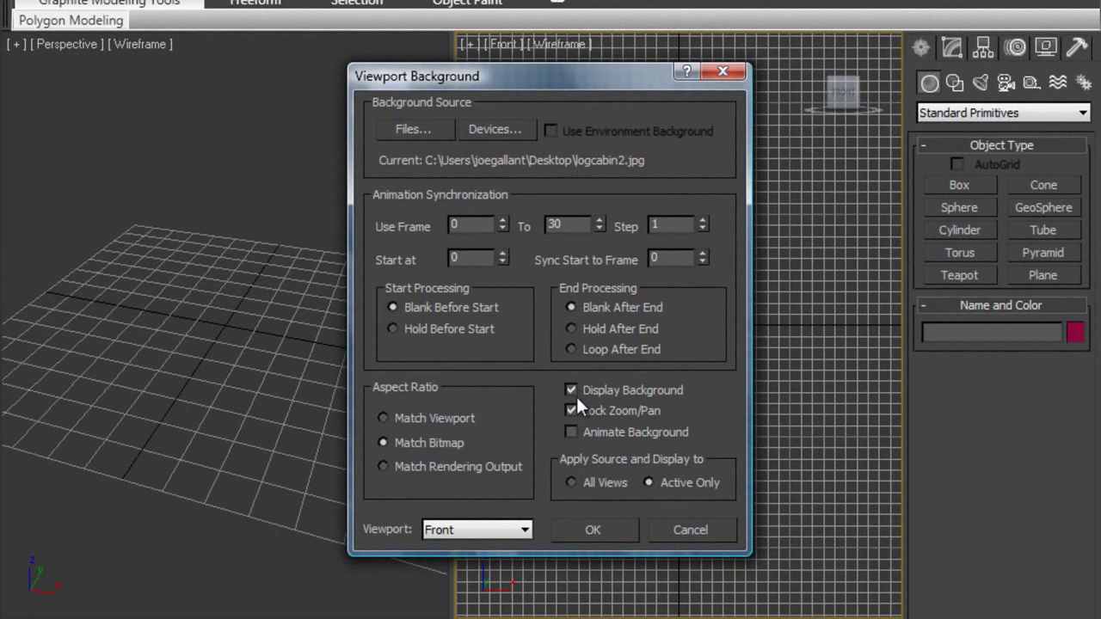
click(608, 529)
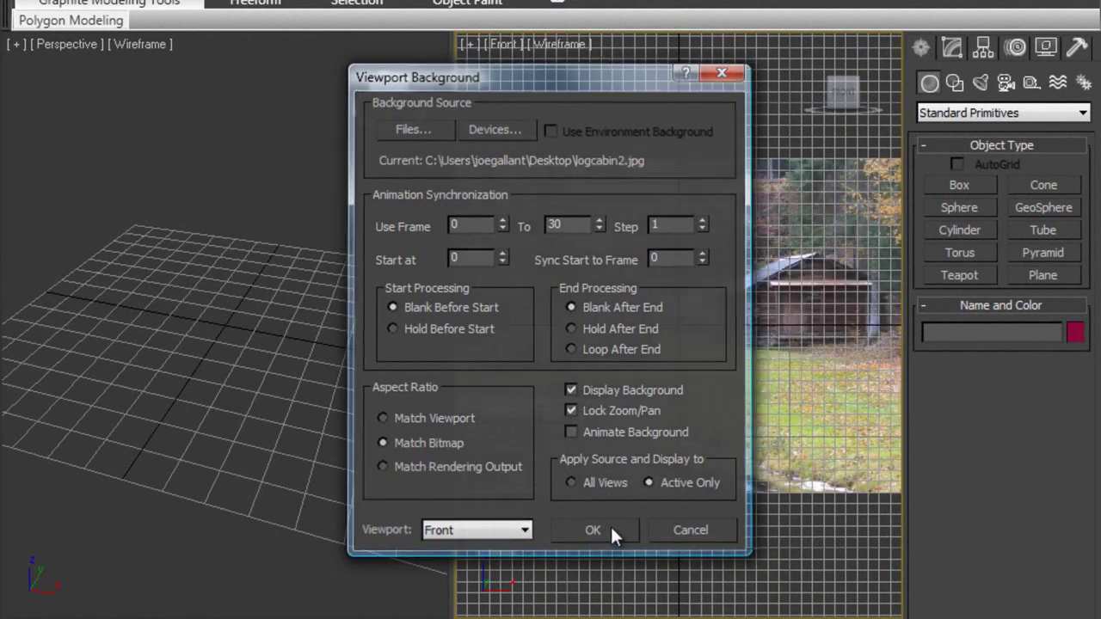
key(g)
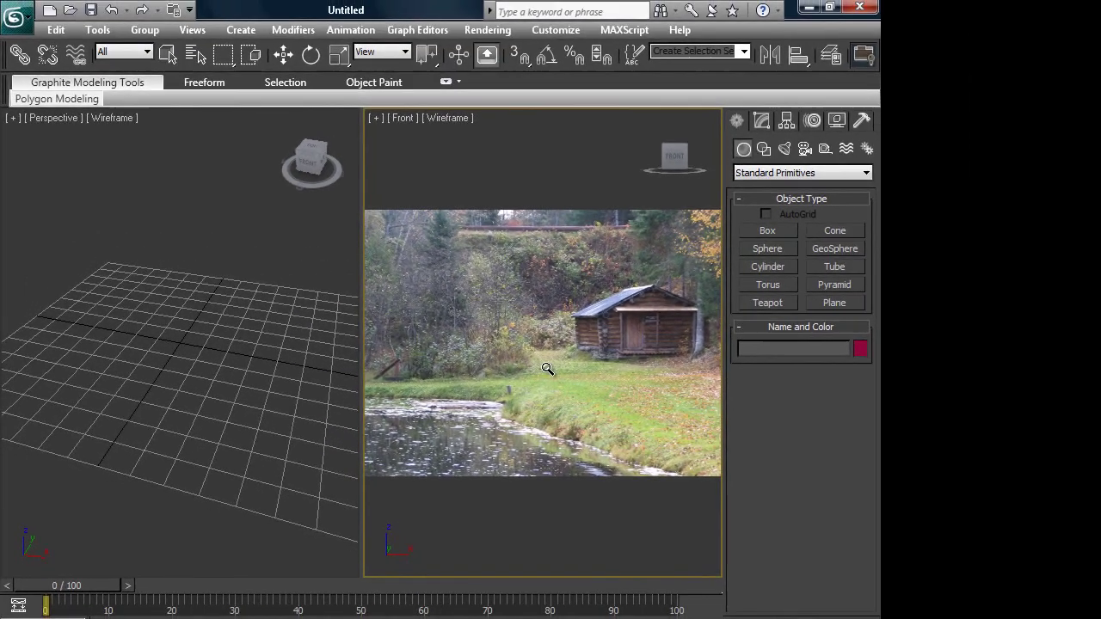
mouse_move(688, 344)
mouse_down()
mouse_move(688, 318)
mouse_move(688, 328)
mouse_up()
drag(551, 347, 566, 368)
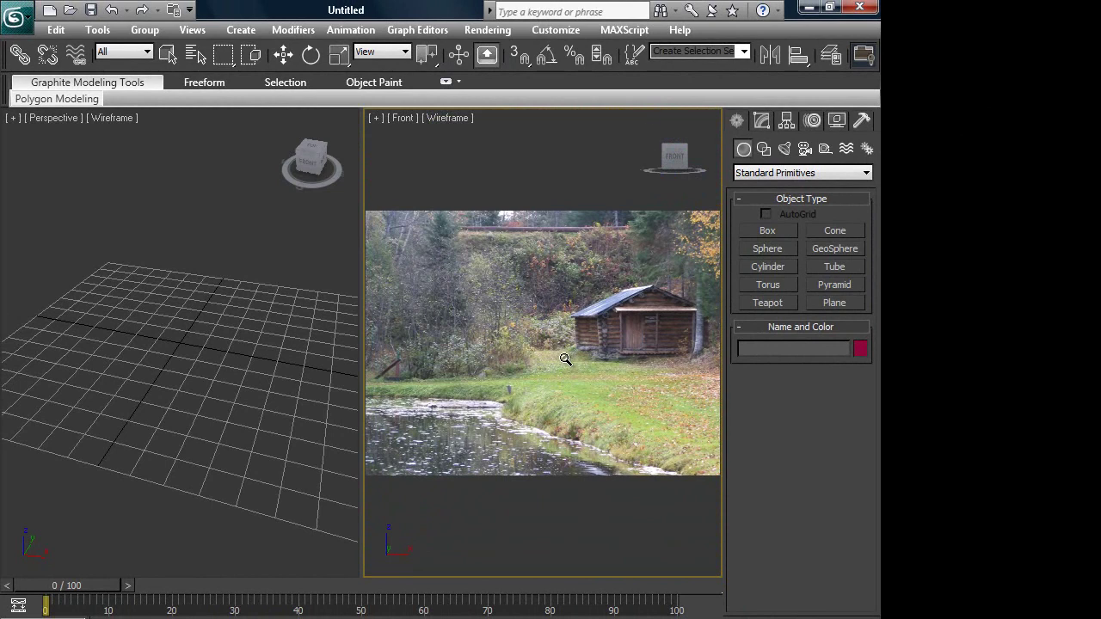
- Assign logcabin2.jpg from the Desktop as the bitmap for the first material's diffuse map, and show its sample as a cube
drag(685, 67, 506, 67)
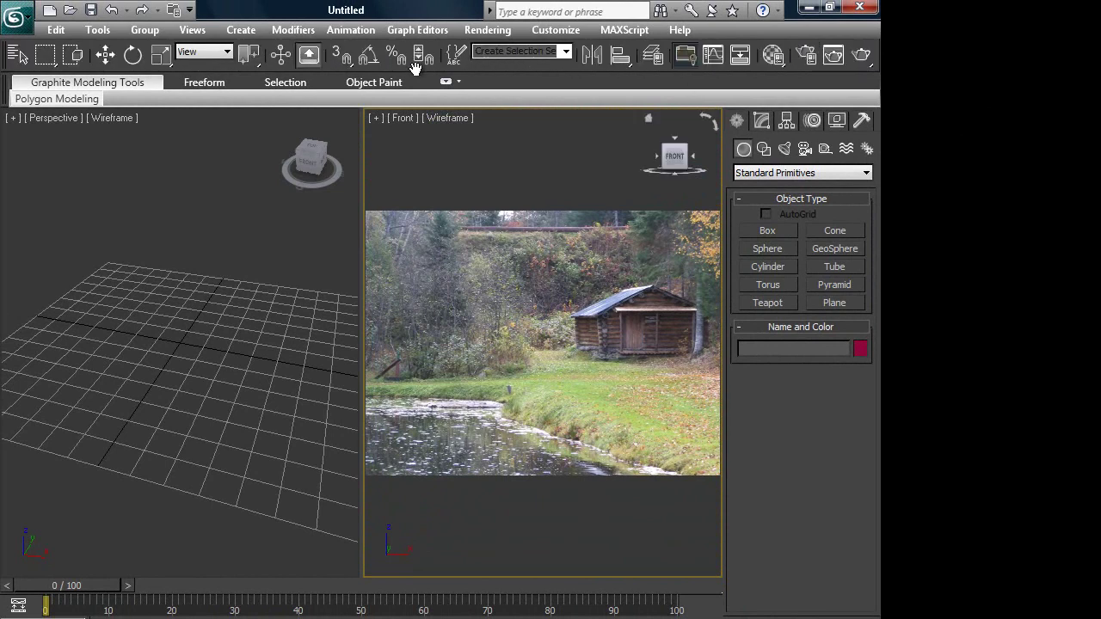
click(771, 57)
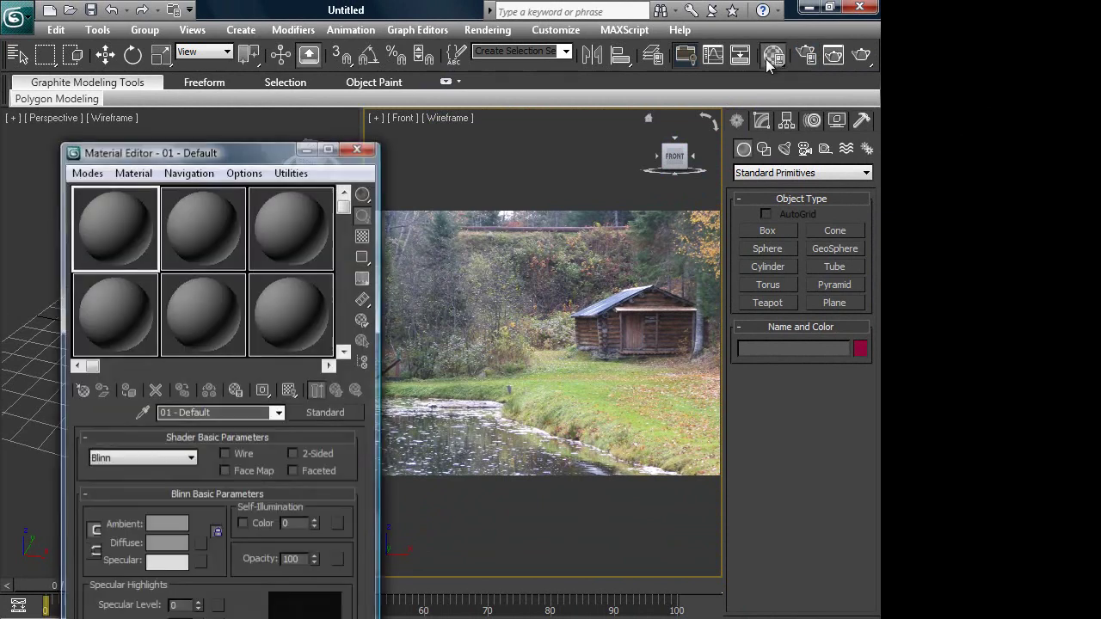
click(201, 542)
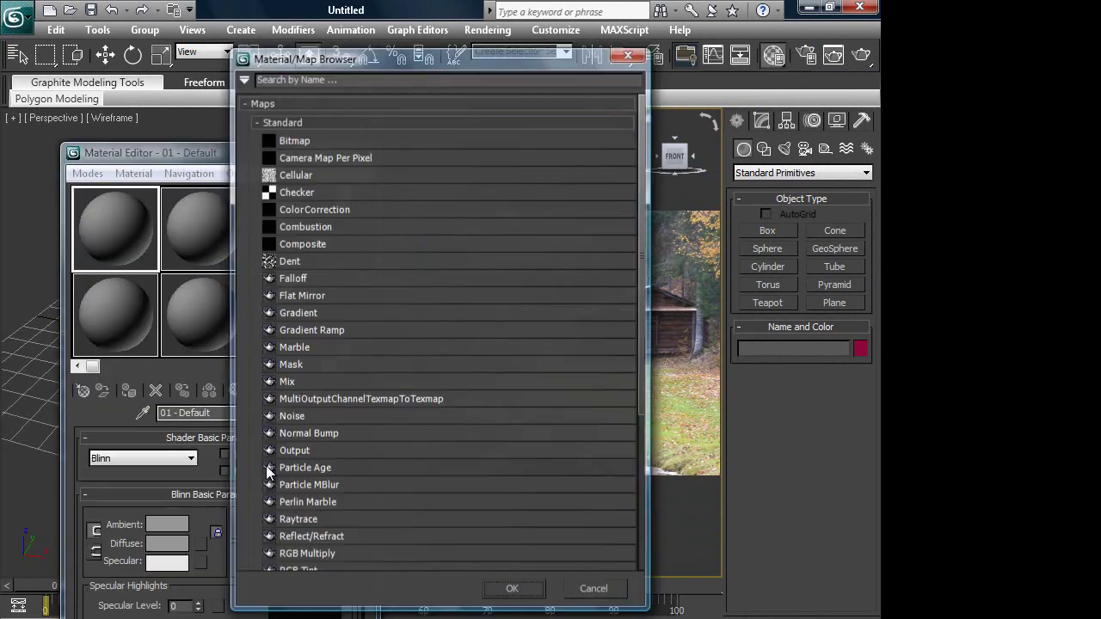
double_click(299, 143)
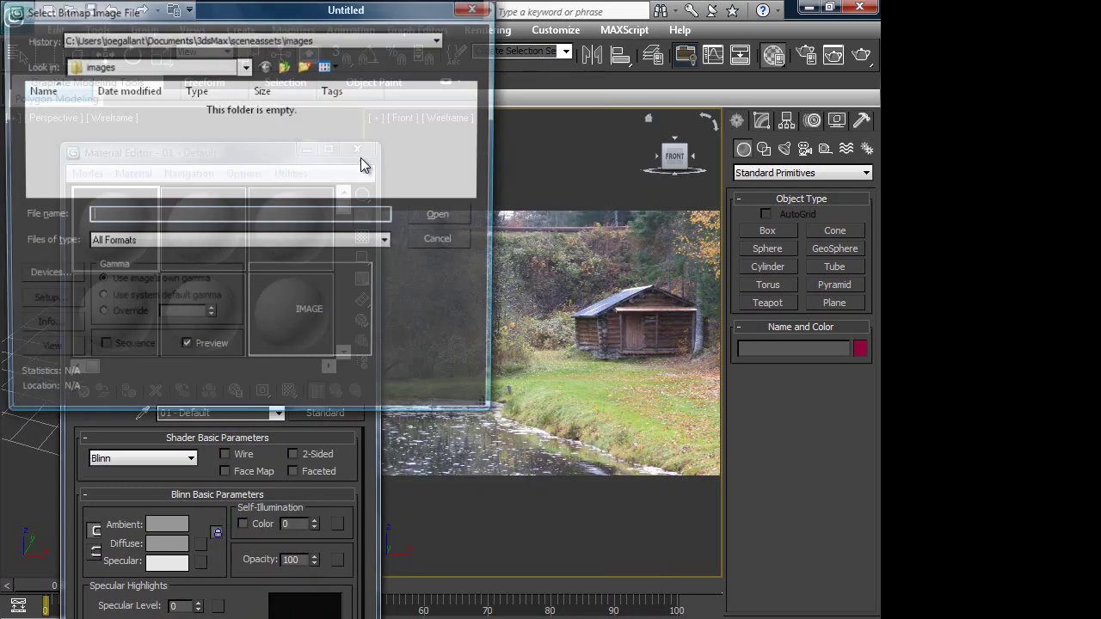
click(245, 67)
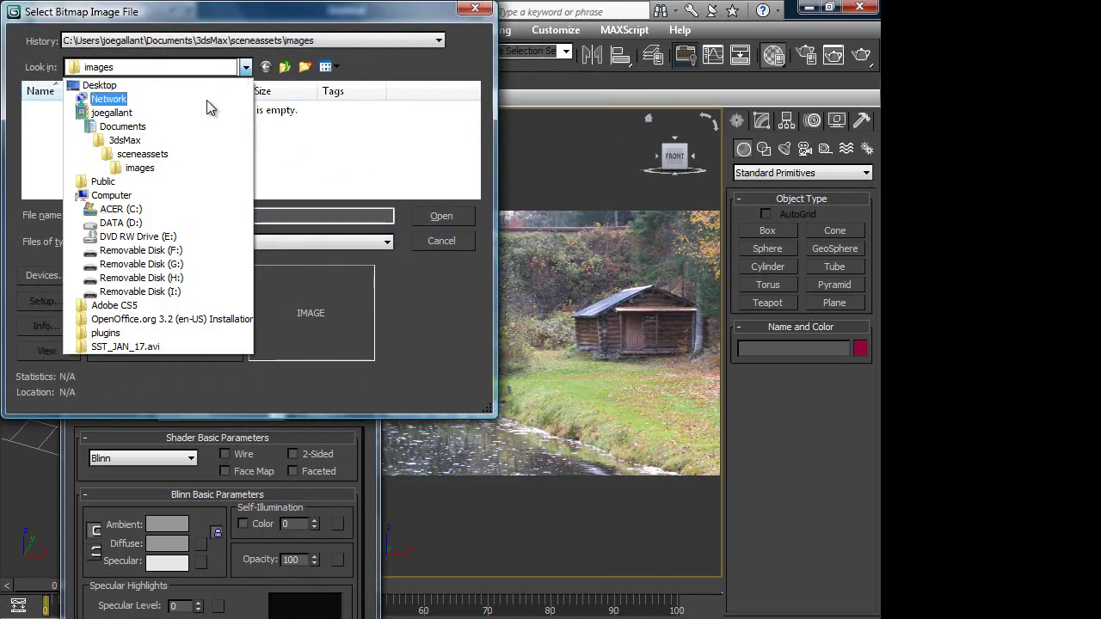
click(203, 89)
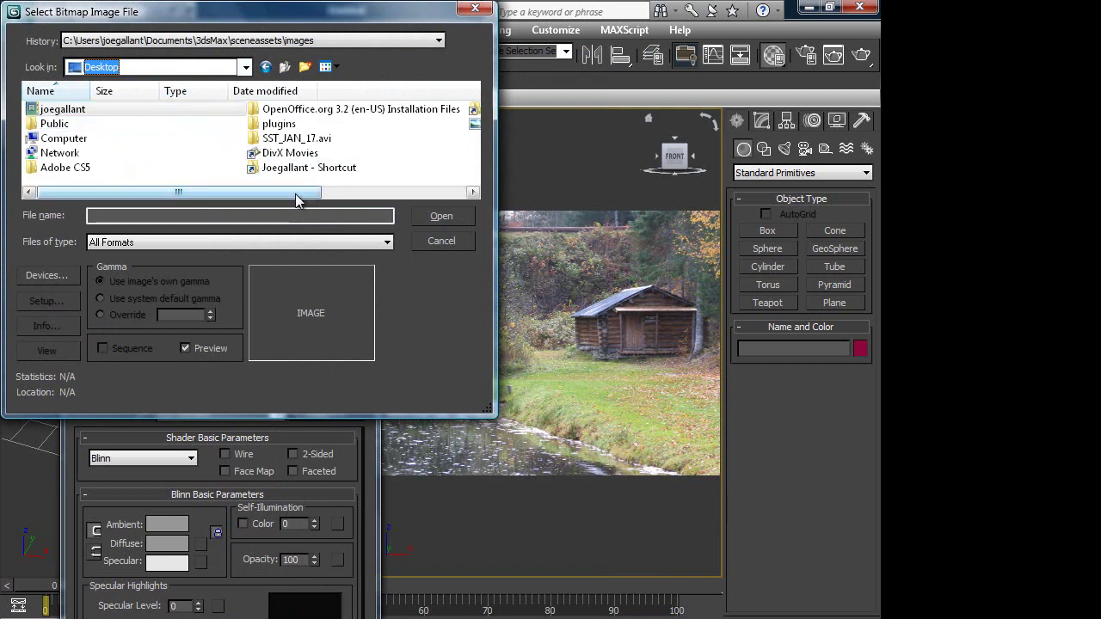
drag(300, 191, 466, 212)
double_click(286, 118)
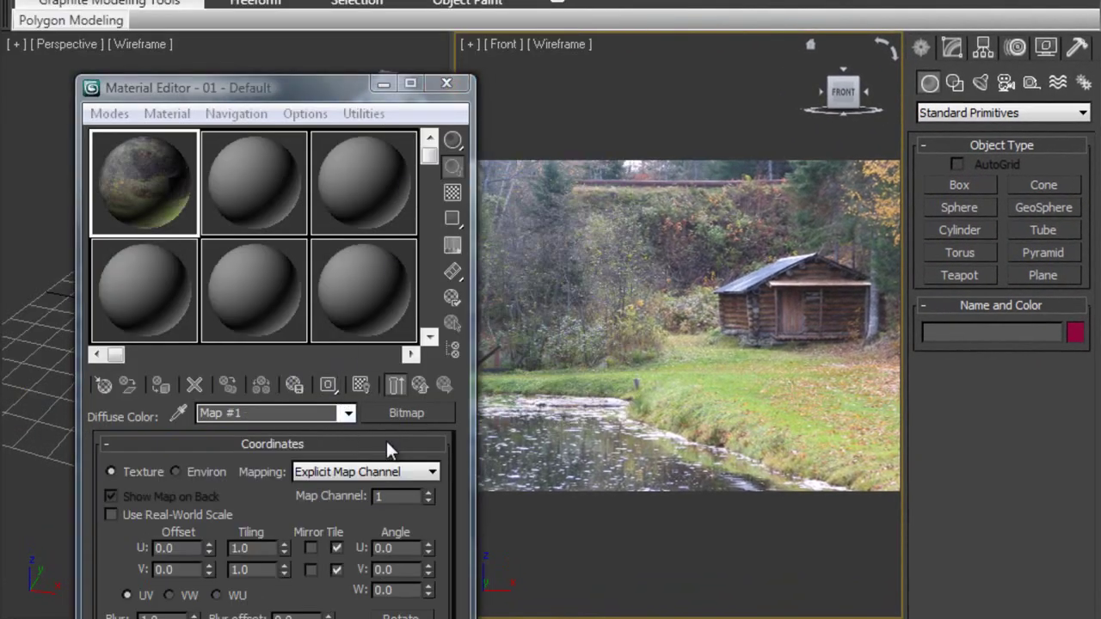
click(418, 386)
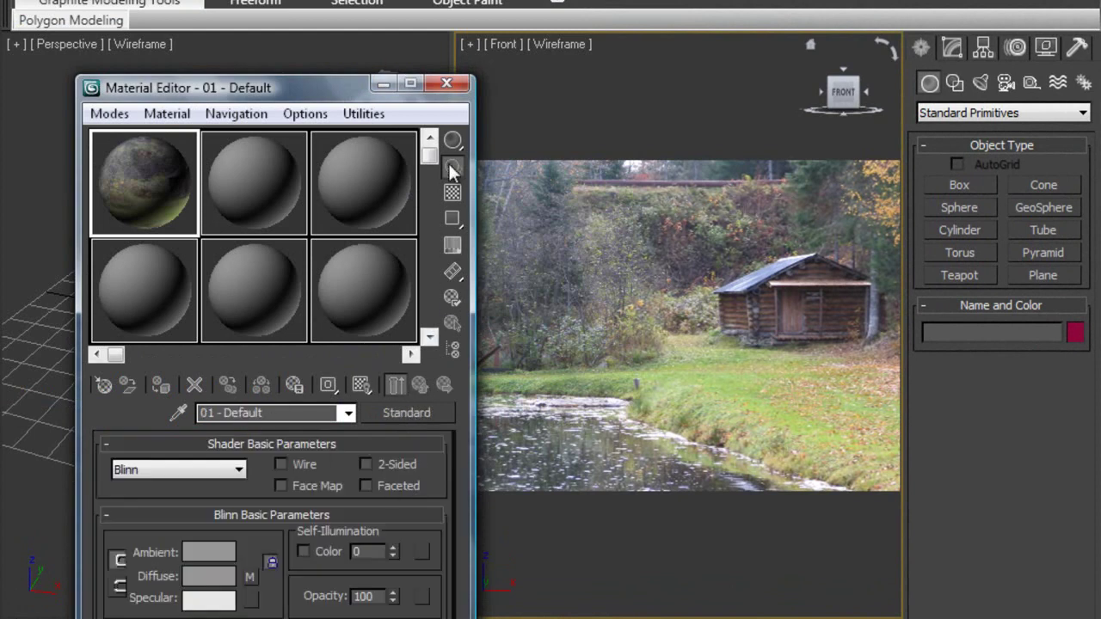
drag(459, 144, 528, 143)
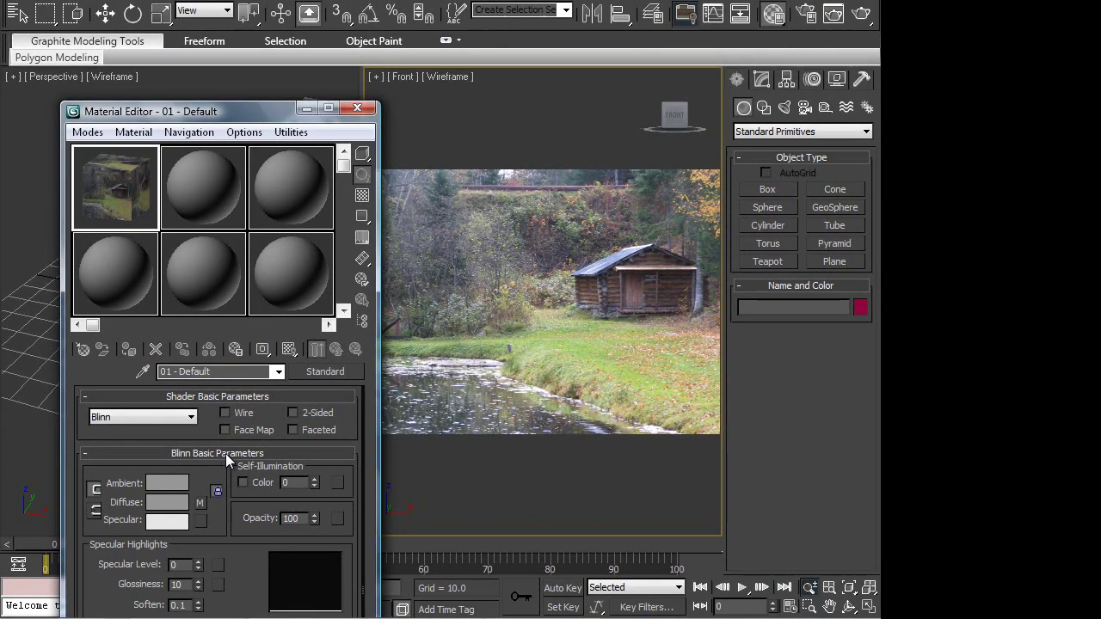
- View the image of the material's diffuse map and examine its pixel width and height
click(245, 398)
click(244, 413)
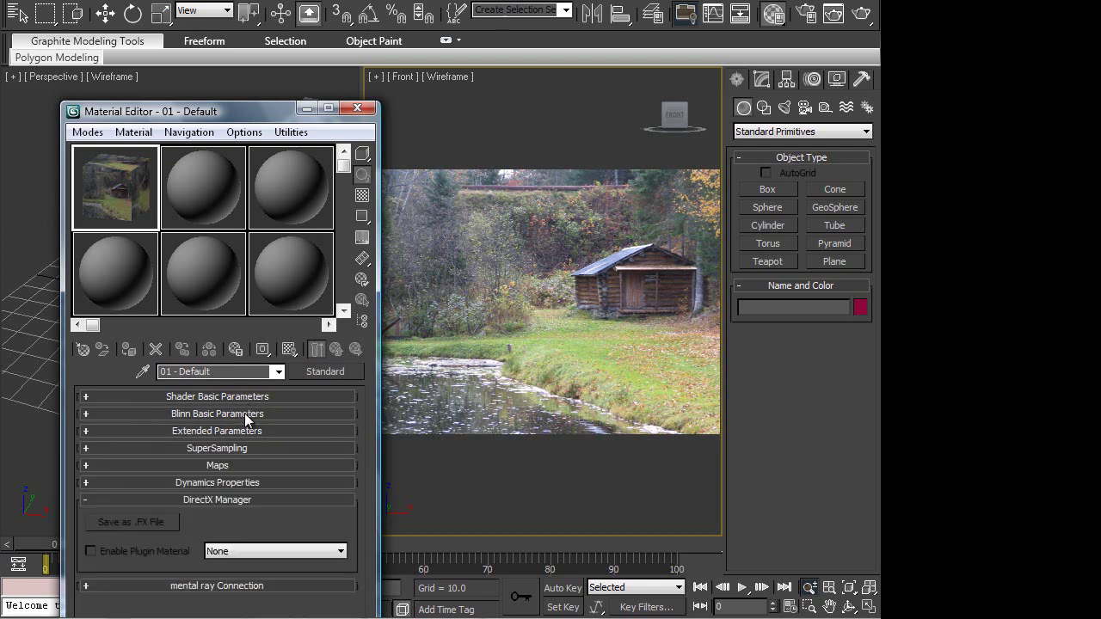
click(245, 464)
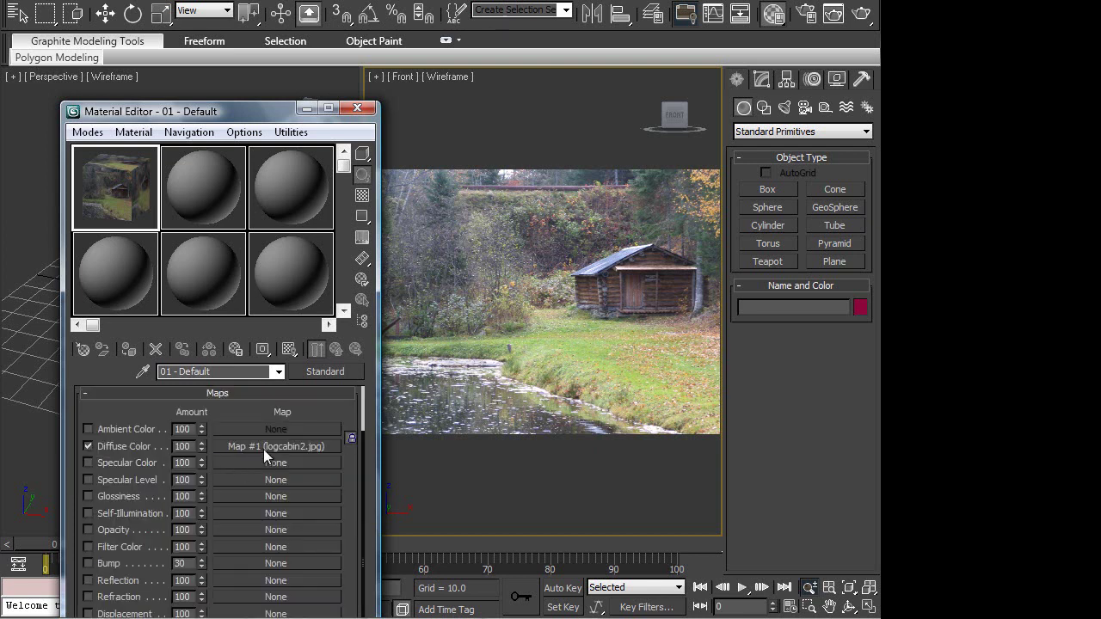
click(267, 447)
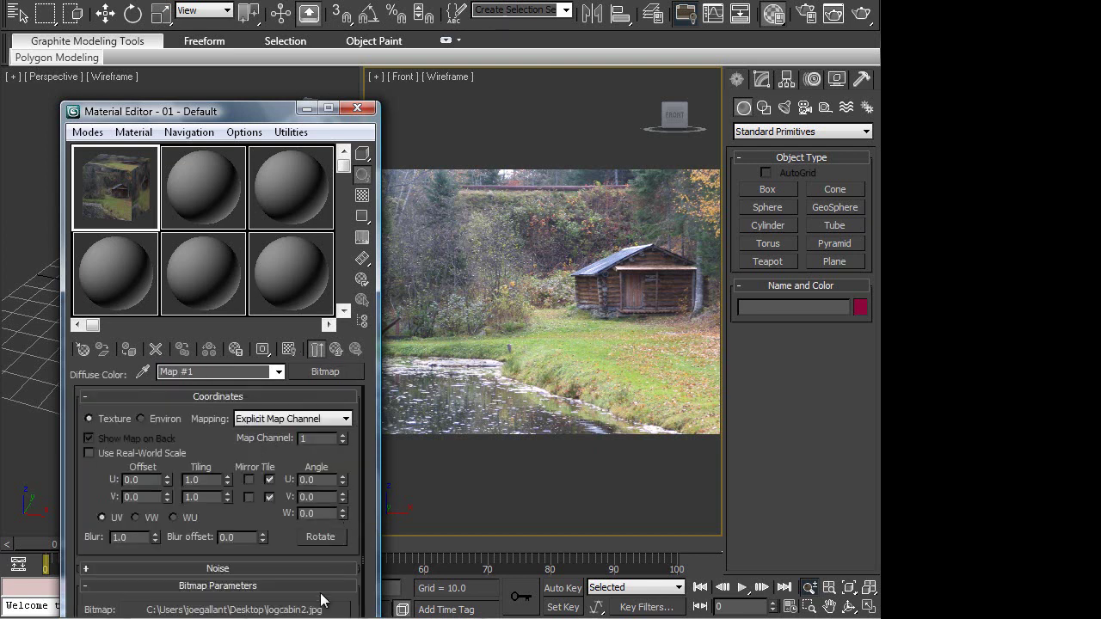
scroll(356, 531, down, 2)
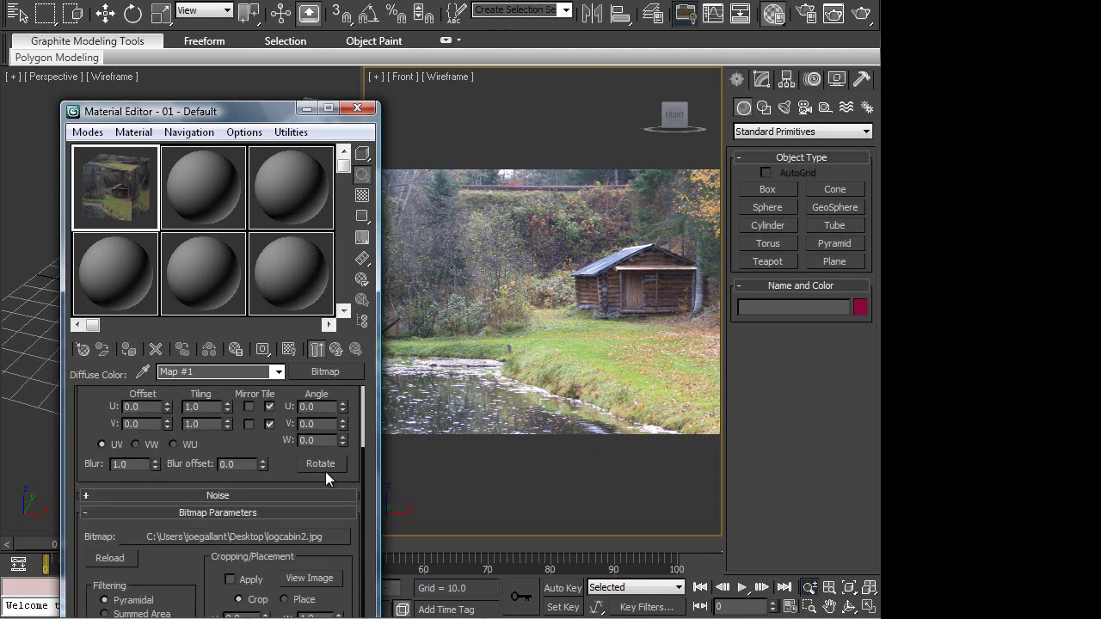
click(308, 578)
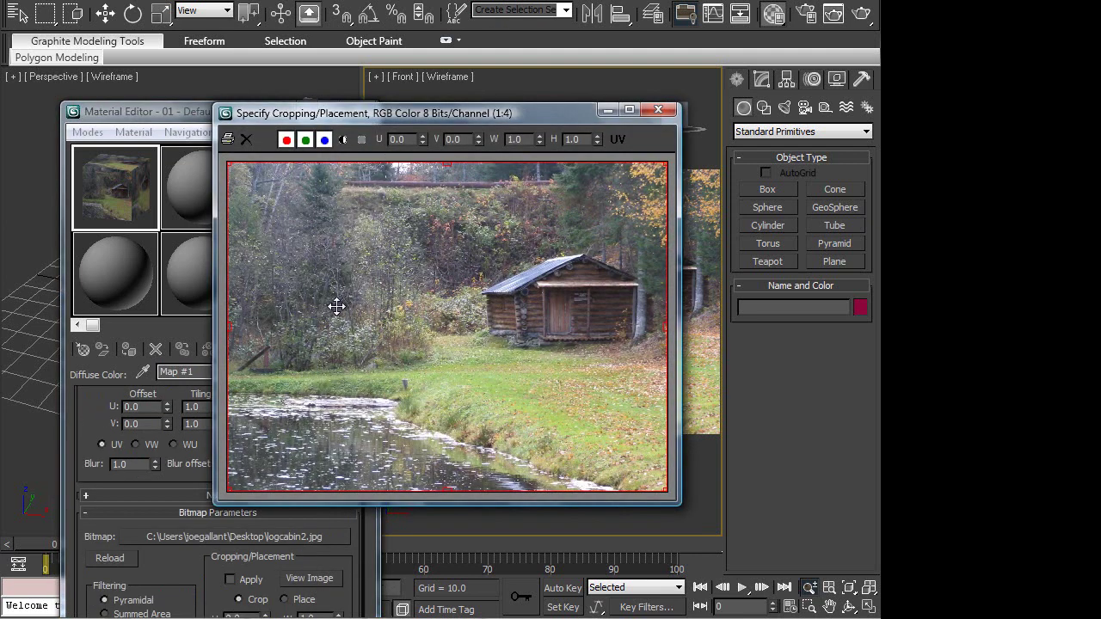
right_click(350, 296)
right_drag(344, 292, 230, 301)
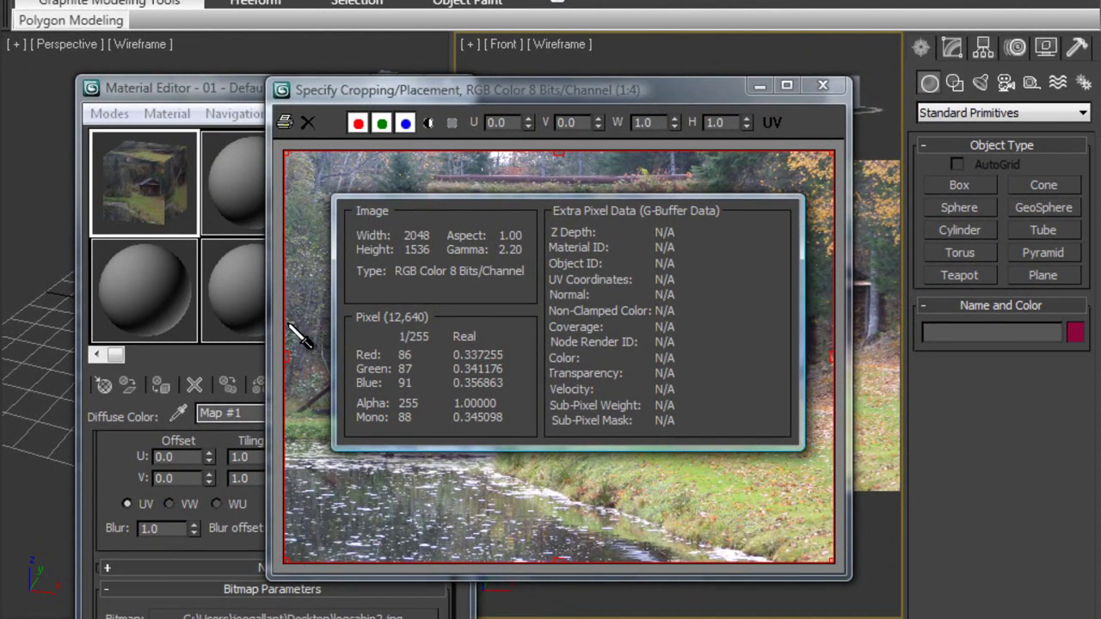
- Finish checking the bitmap's pixel dimensions, and close the image preview and the Material Editor
right_drag(297, 335, 310, 327)
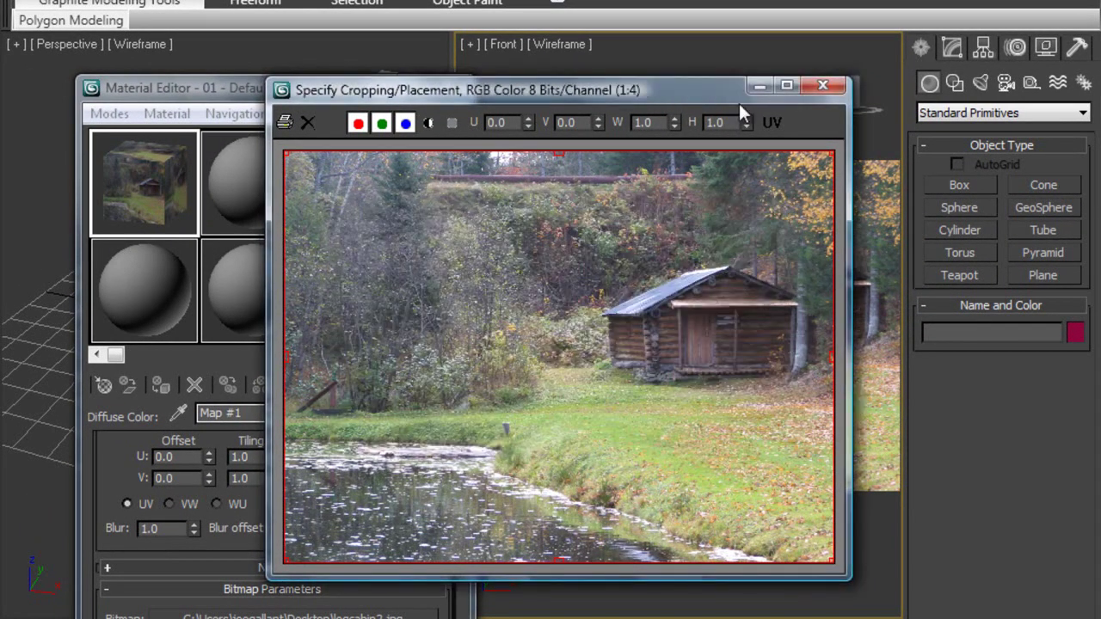
click(822, 85)
click(447, 84)
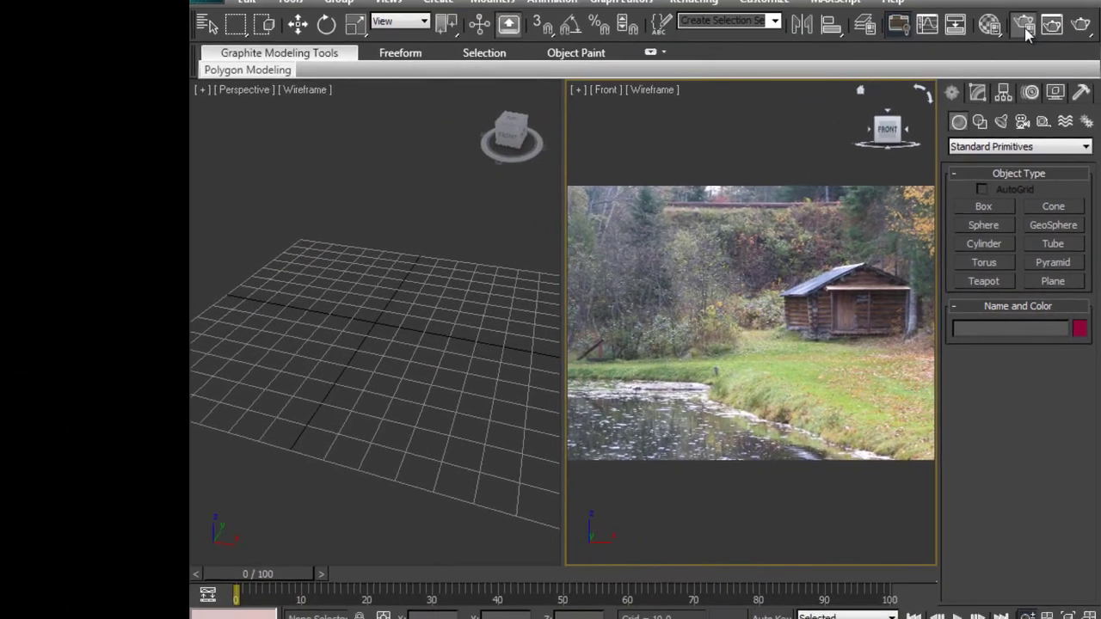
- Set the render output size to a width of 2048 and a height of 1536, and lock the image aspect
click(1026, 31)
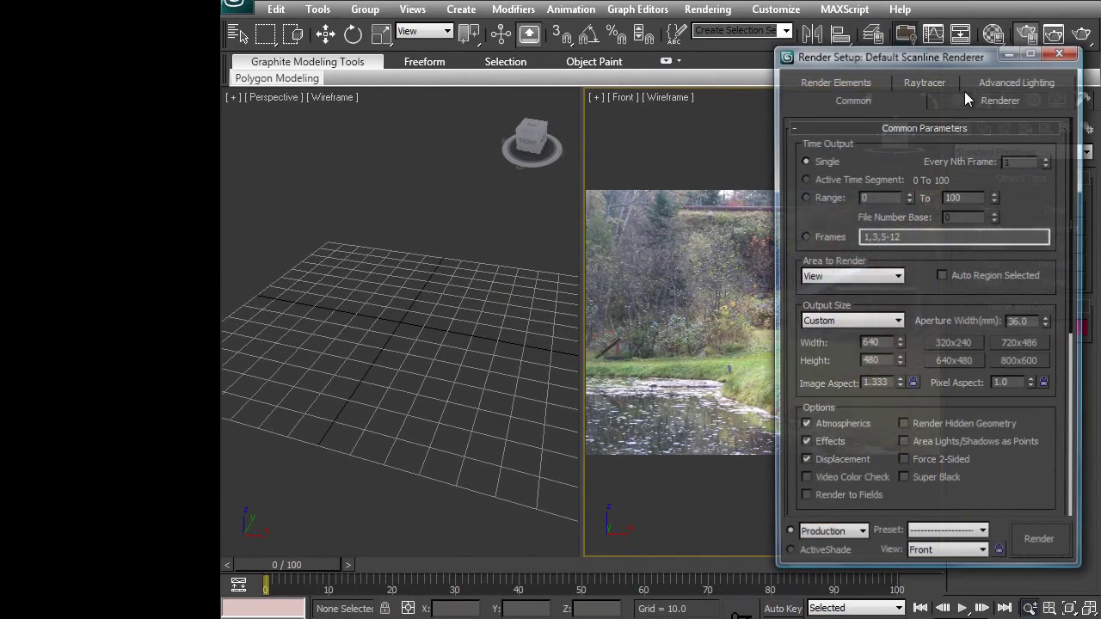
double_click(882, 343)
text(2048)
key(Tab)
text(1536)
key(Return)
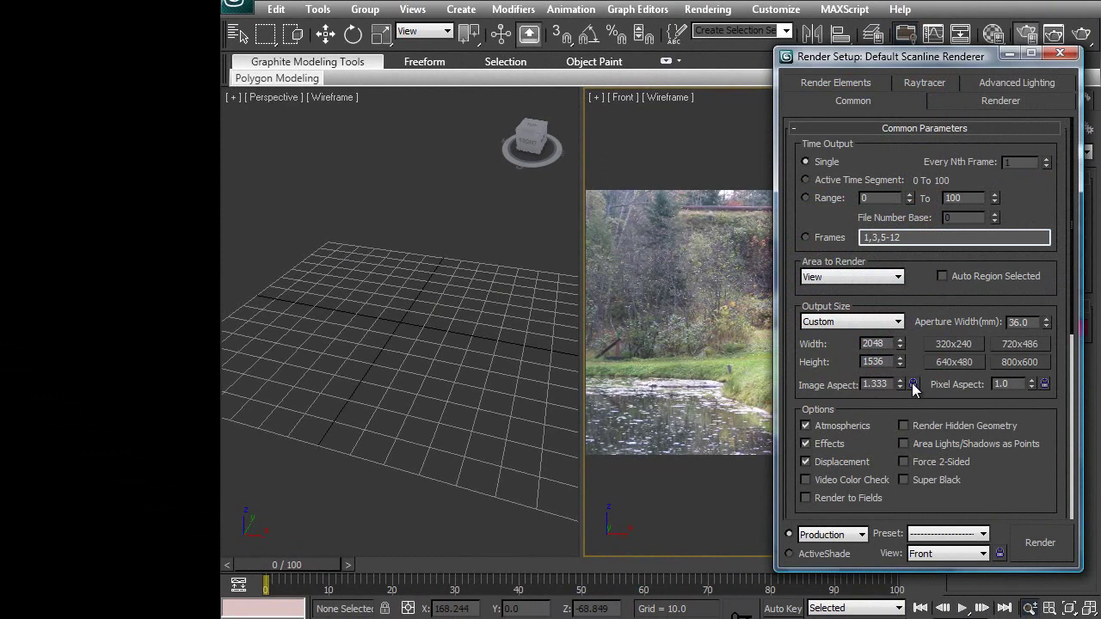
click(912, 384)
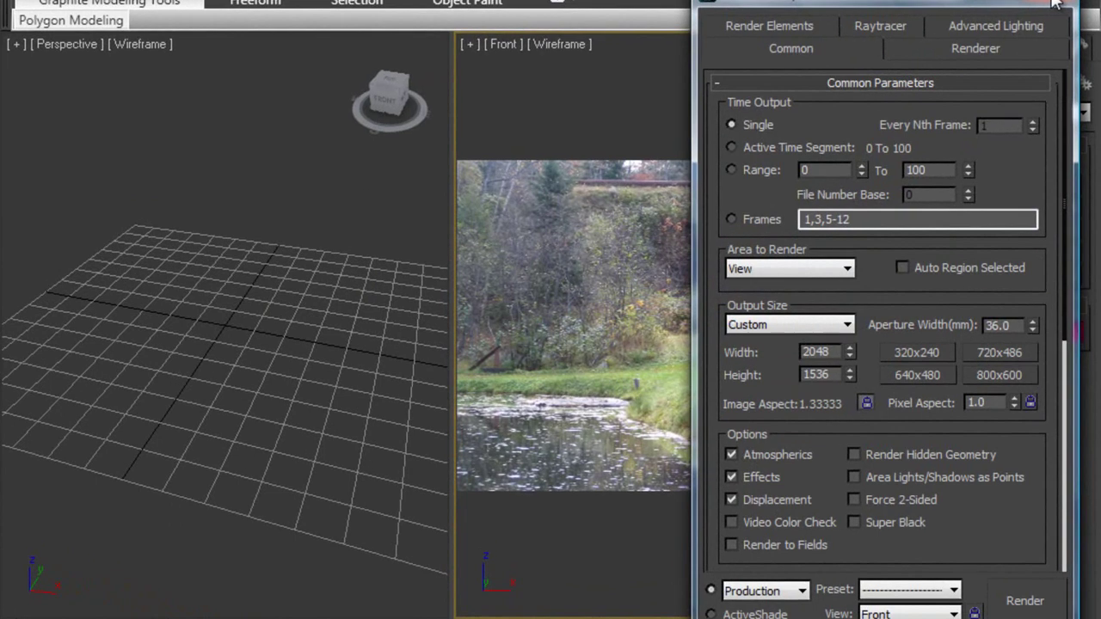
click(1055, 3)
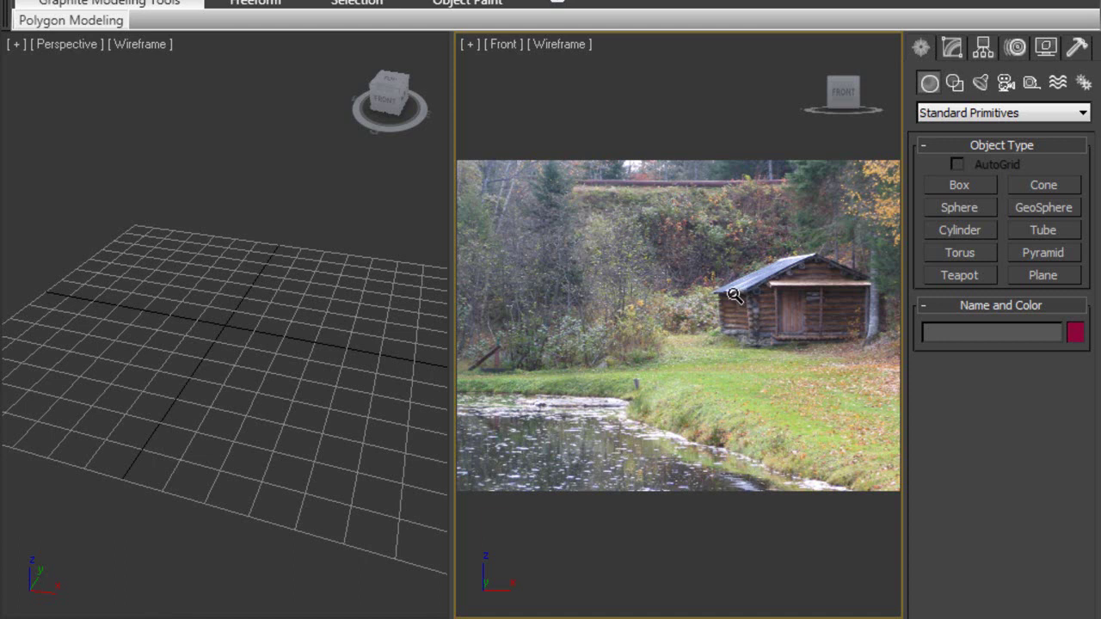
- Create a box in the Perspective view about 30.4 long, 36.6 wide and 24.4 high, near the cabin's log wall
click(969, 187)
drag(339, 293, 418, 358)
drag(446, 347, 446, 339)
mouse_move(462, 276)
mouse_down()
mouse_move(464, 255)
mouse_move(451, 288)
mouse_up()
click(450, 287)
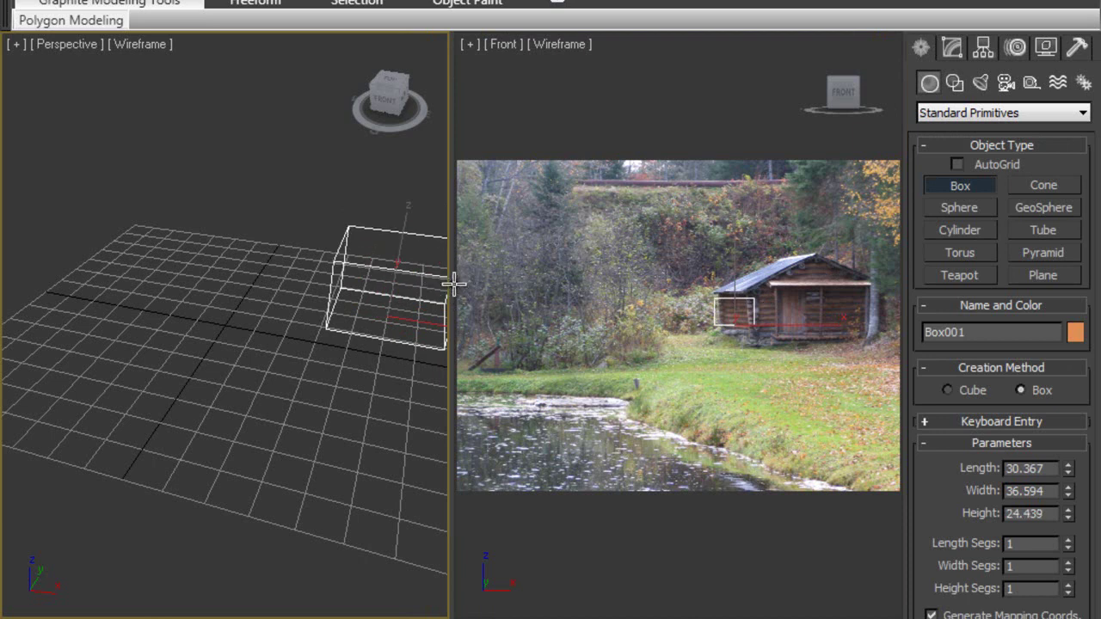
middle_drag(349, 312, 336, 311)
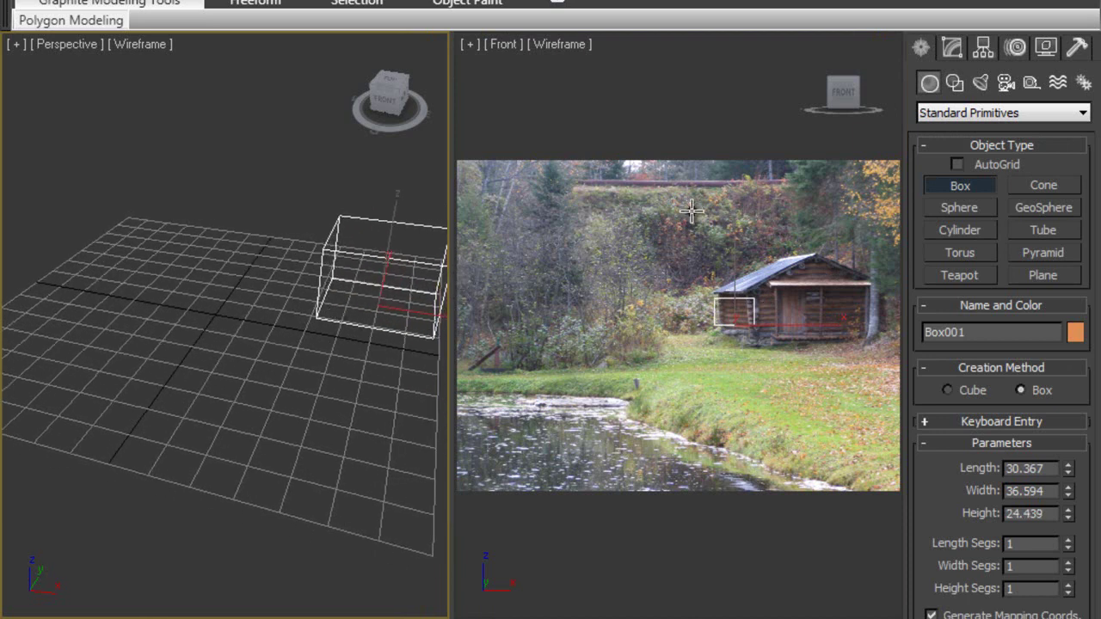
- Draw an open line of straight segments in the Top view, winding past the box's left side and ending below it
click(954, 82)
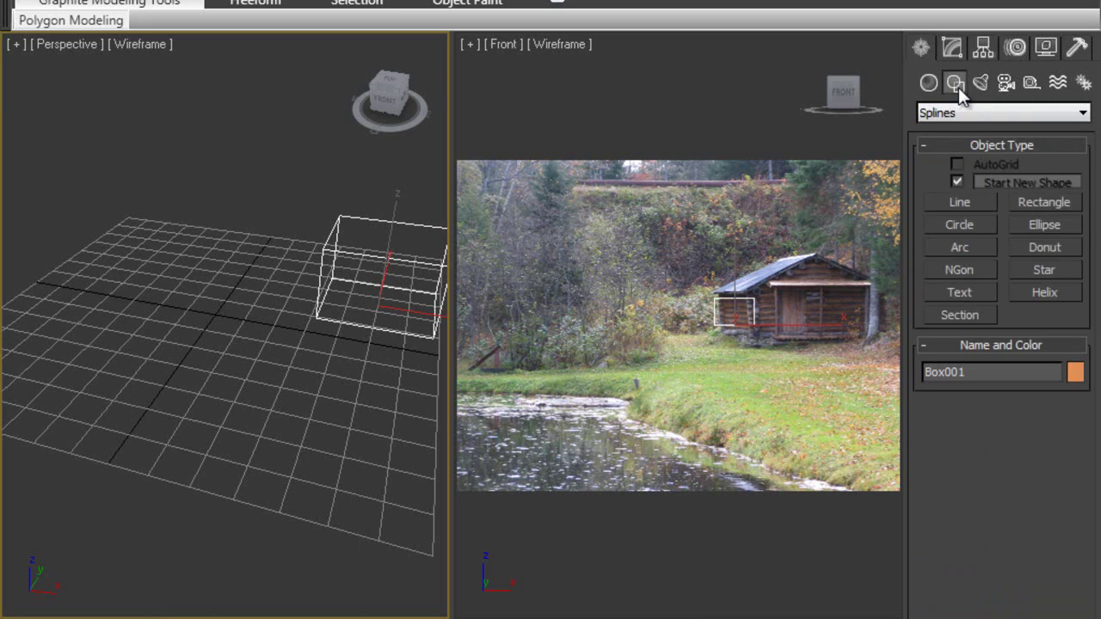
key(t)
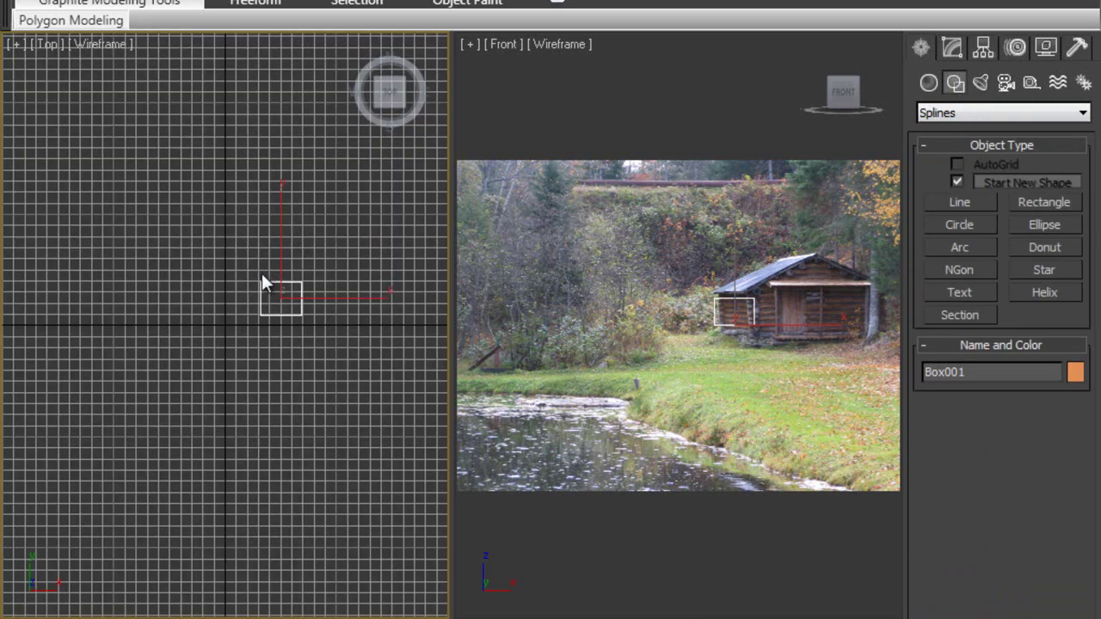
click(959, 204)
click(80, 260)
click(168, 265)
click(190, 313)
click(177, 350)
click(190, 393)
click(222, 422)
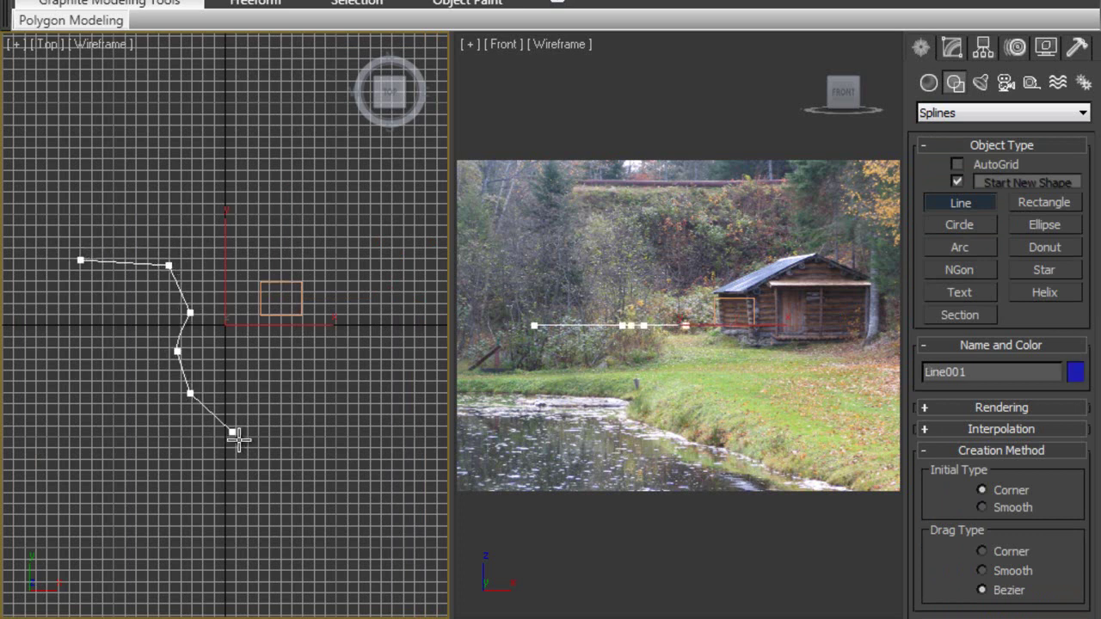
click(304, 501)
right_click(305, 501)
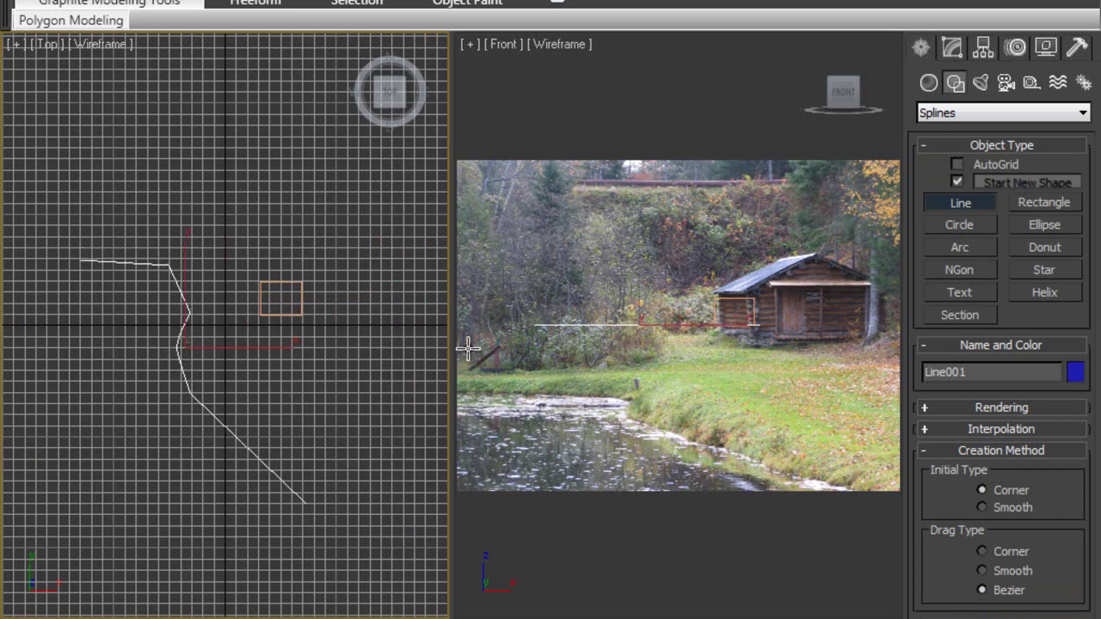
right_click(358, 356)
- Switch the Top view back to Perspective and orbit it to a low angle over the box and the line
key(p)
alt+middle_drag(353, 348, 283, 222)
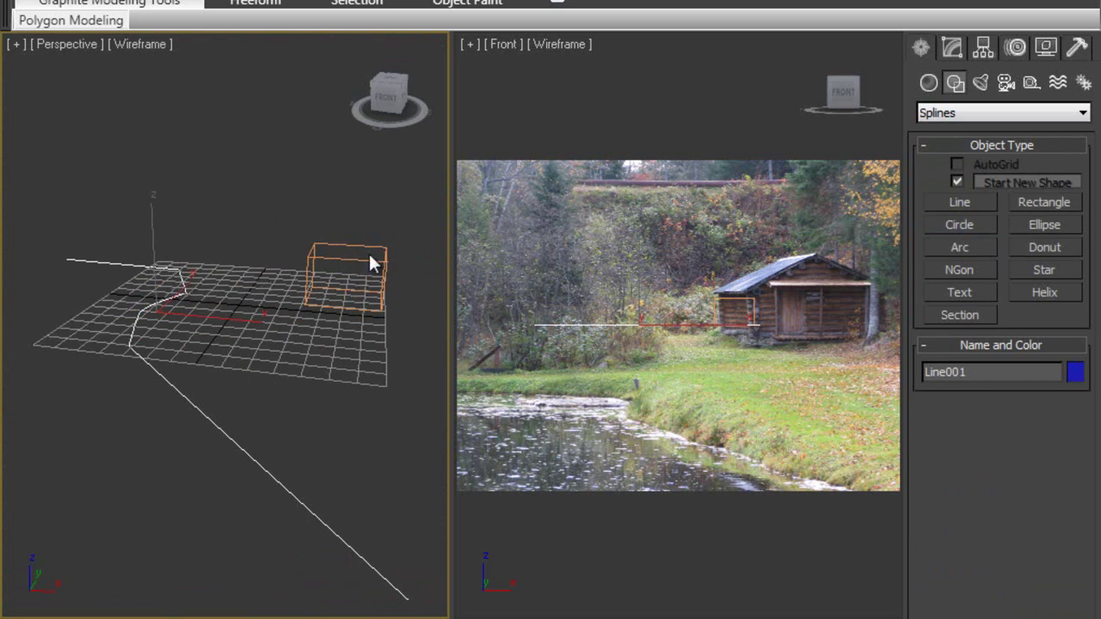
alt+middle_drag(367, 290, 393, 281)
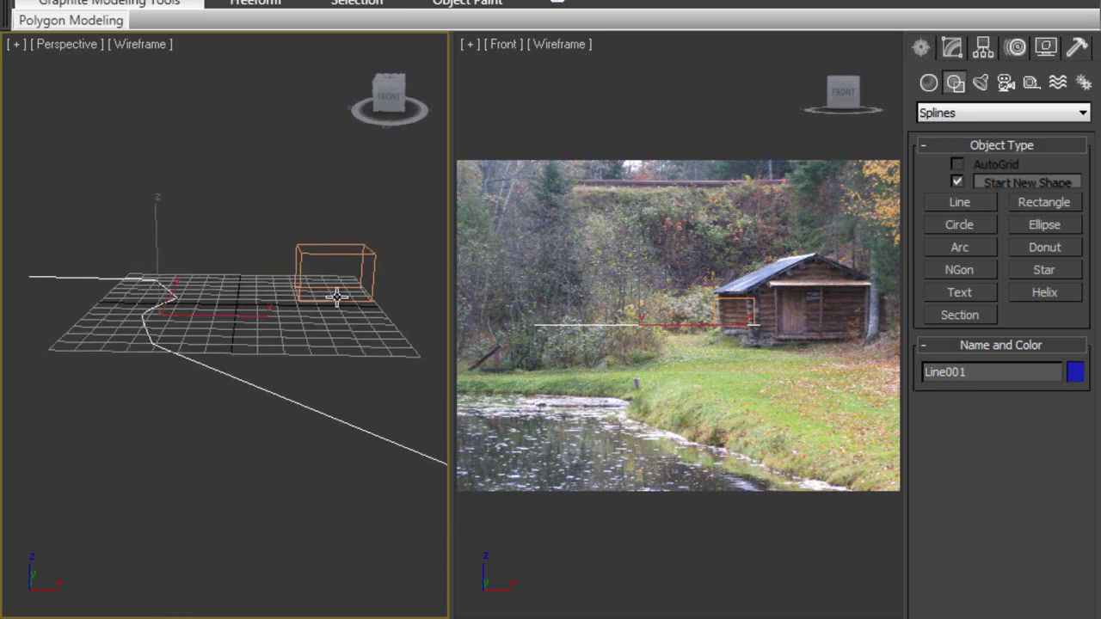
scroll(335, 294, up, 3)
scroll(333, 297, down, 3)
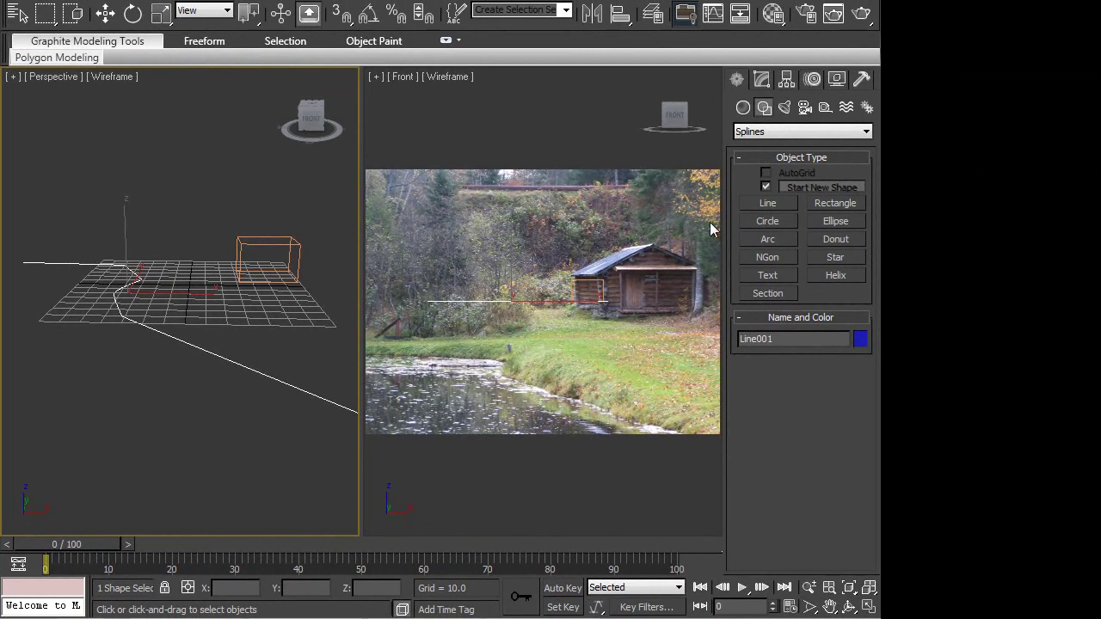
- Start the CamPoint helper from the Camera Match category and enable Vertex as a snap target
click(826, 107)
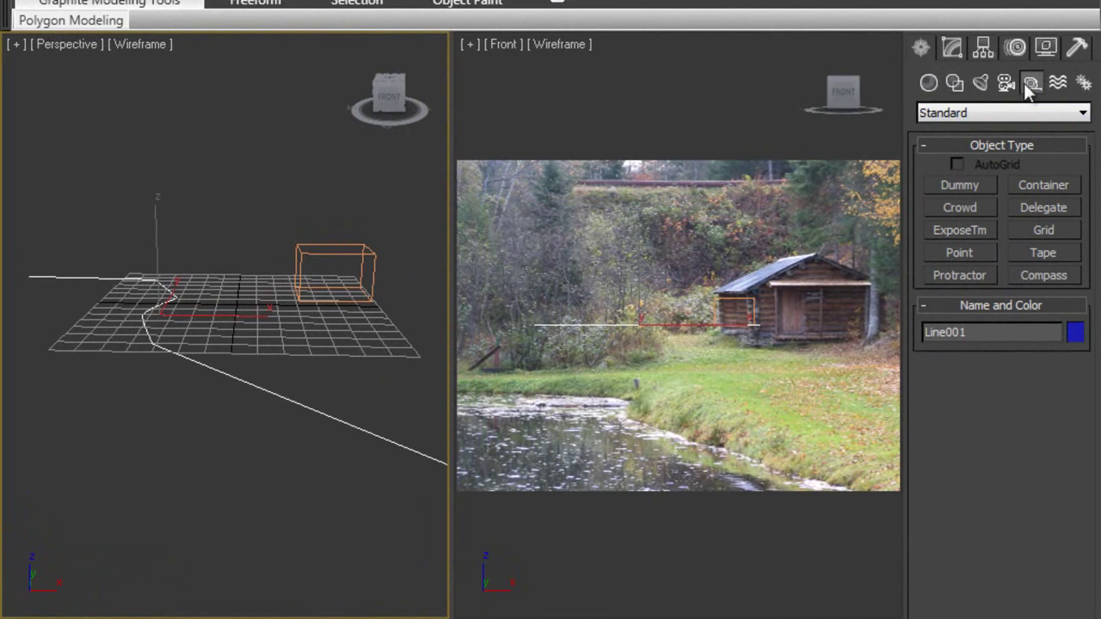
click(1027, 118)
click(1013, 159)
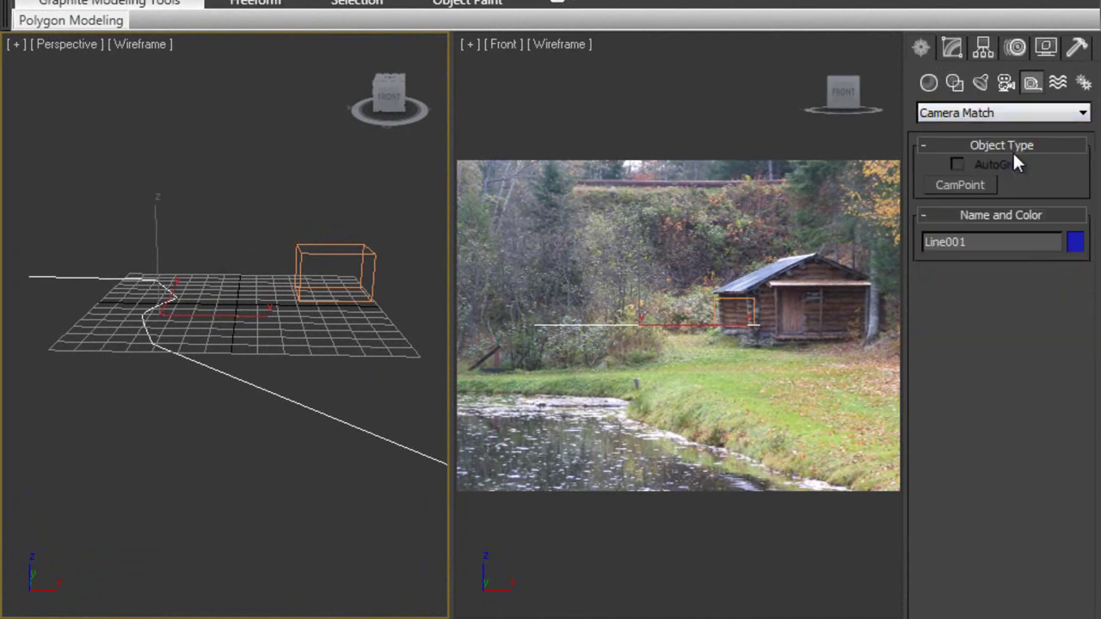
click(962, 184)
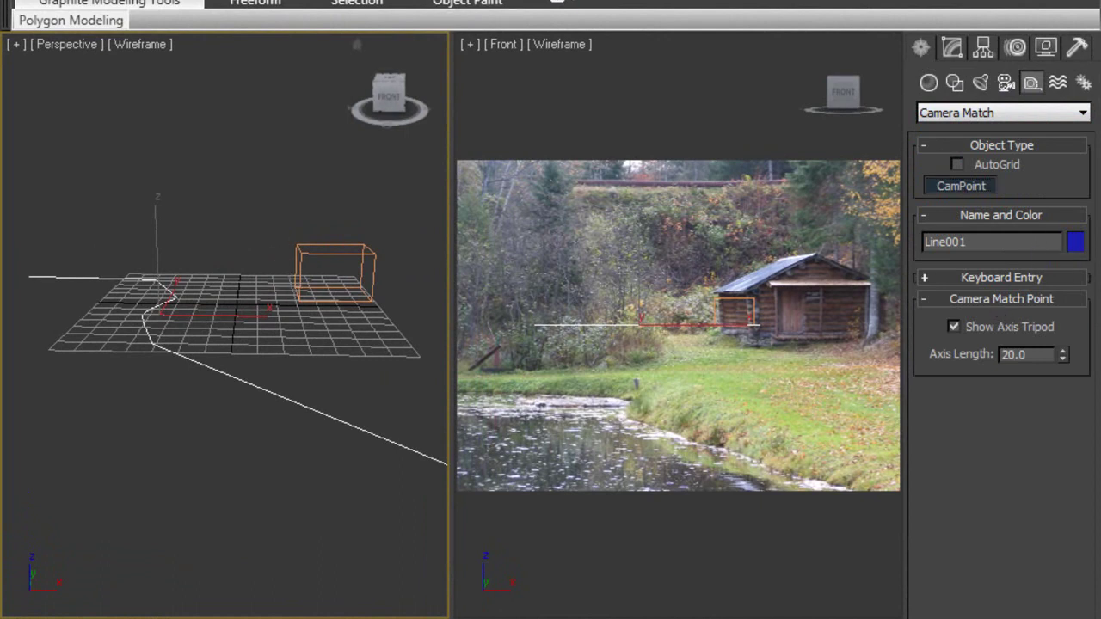
right_click(452, 1)
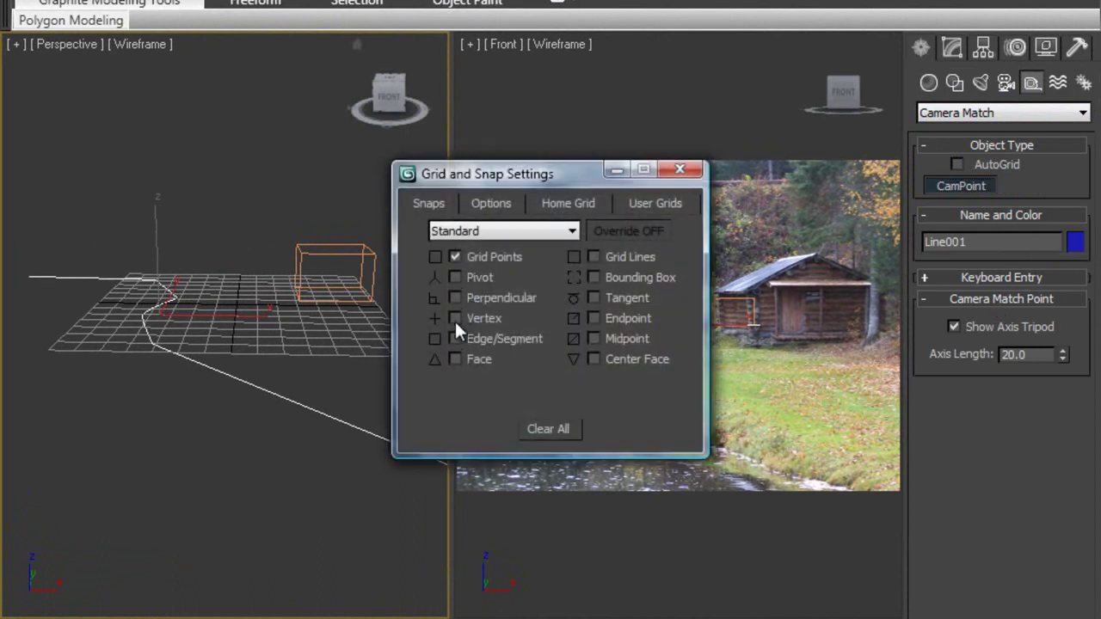
click(456, 319)
click(679, 170)
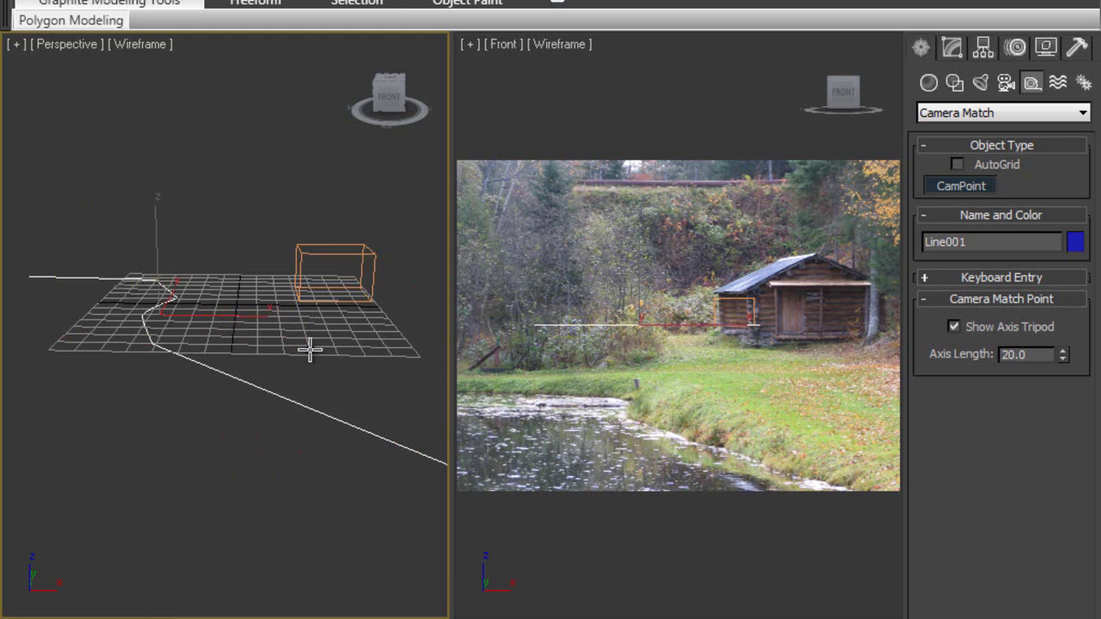
- Place two CamPoints along the line and three on the box's lower front-right, upper front-right and upper rear-left corners, and open the scene selection list
click(155, 278)
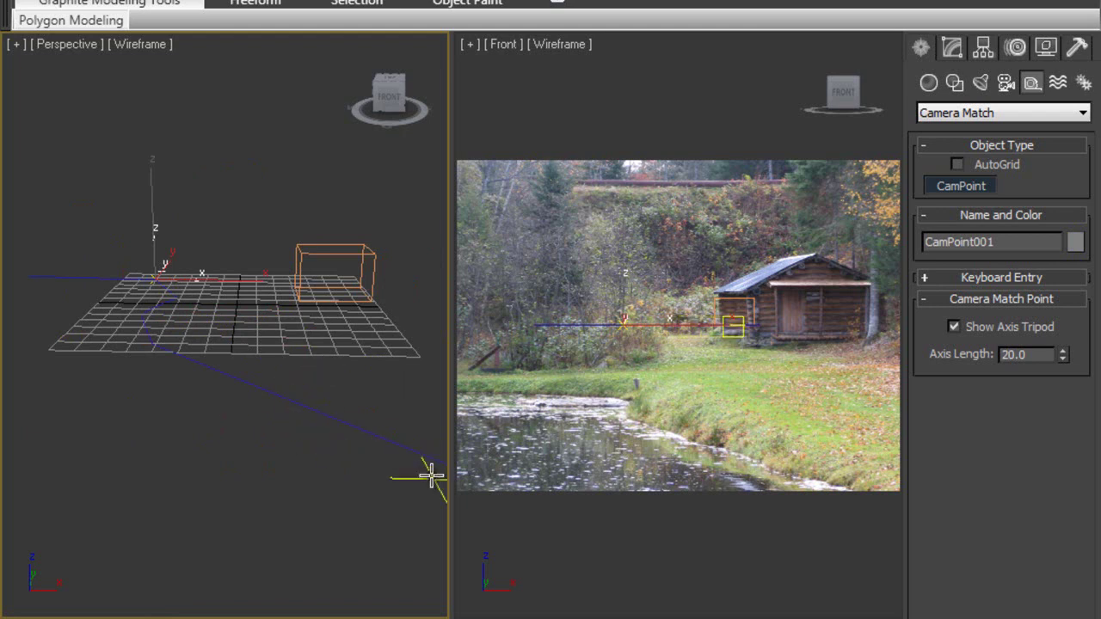
click(371, 435)
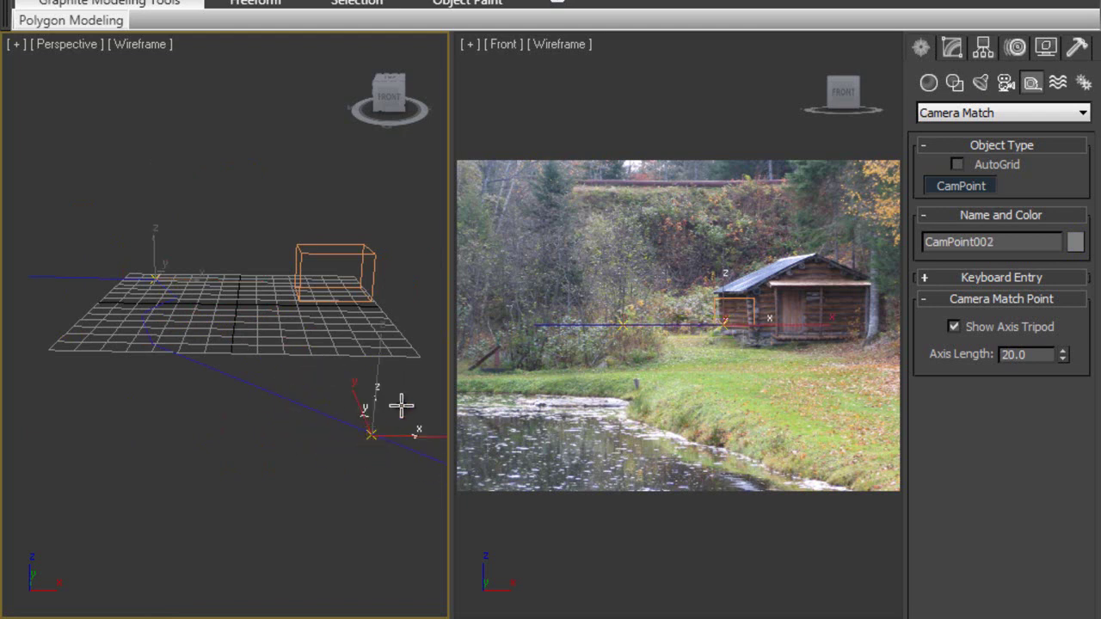
click(372, 301)
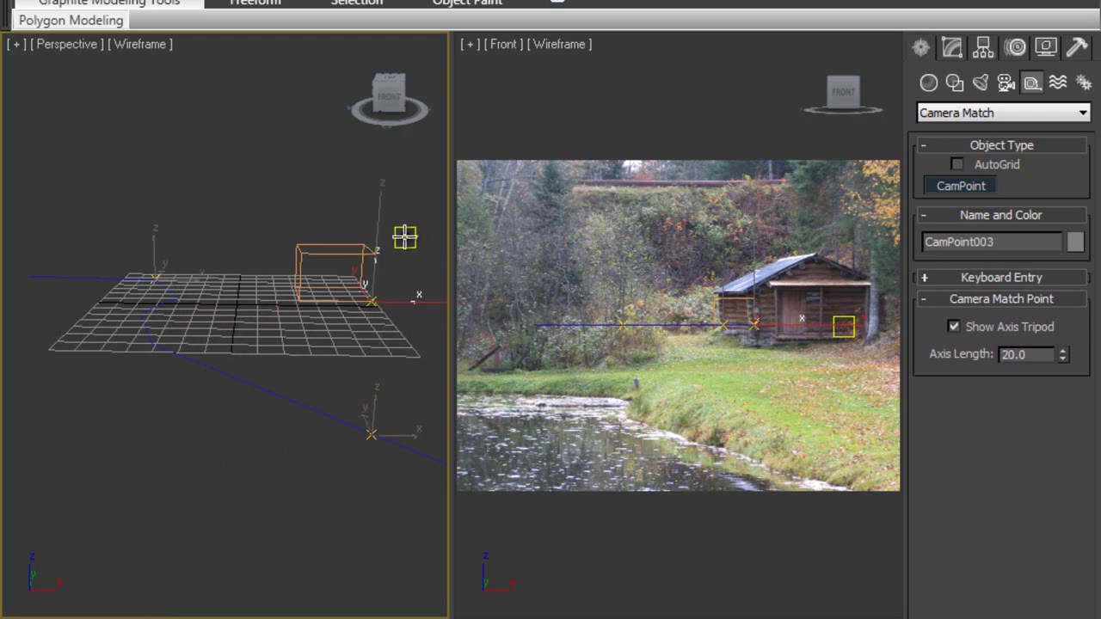
click(372, 251)
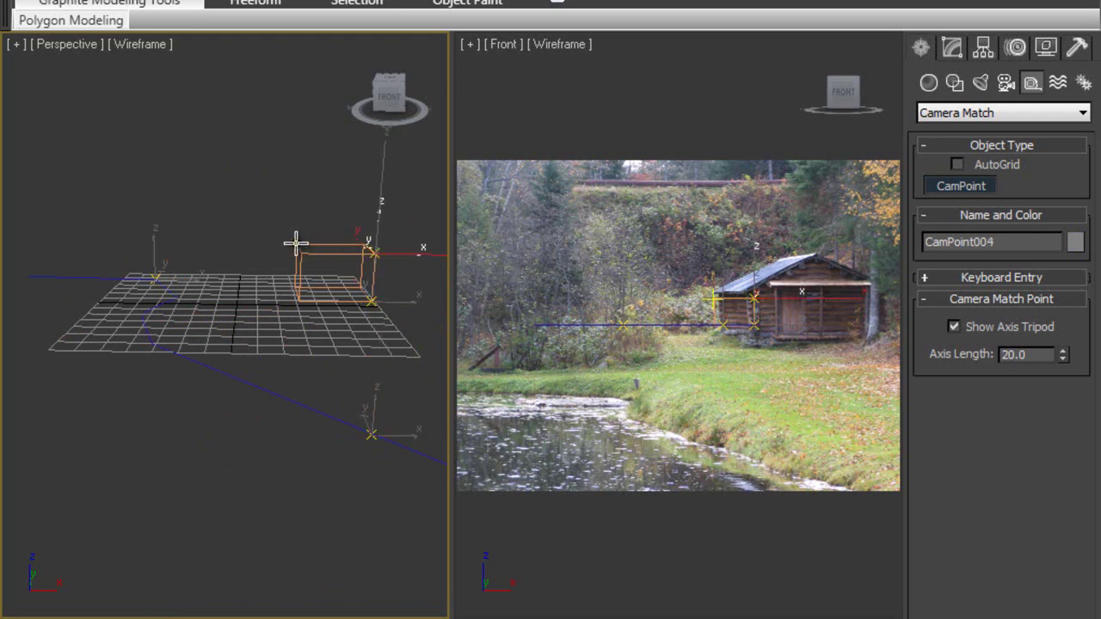
click(295, 244)
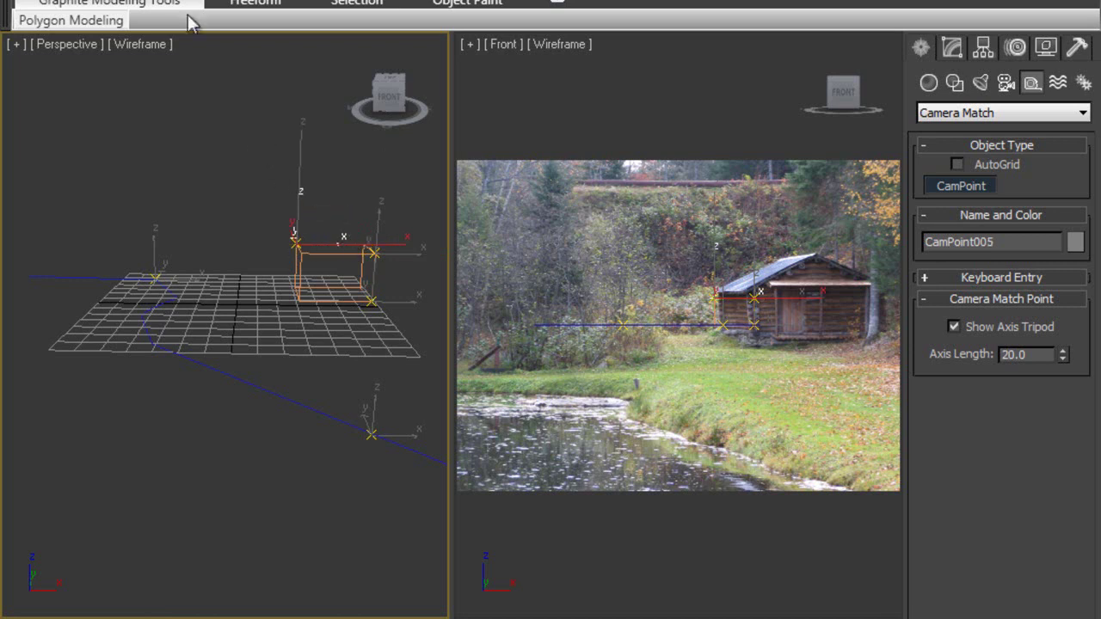
key(h)
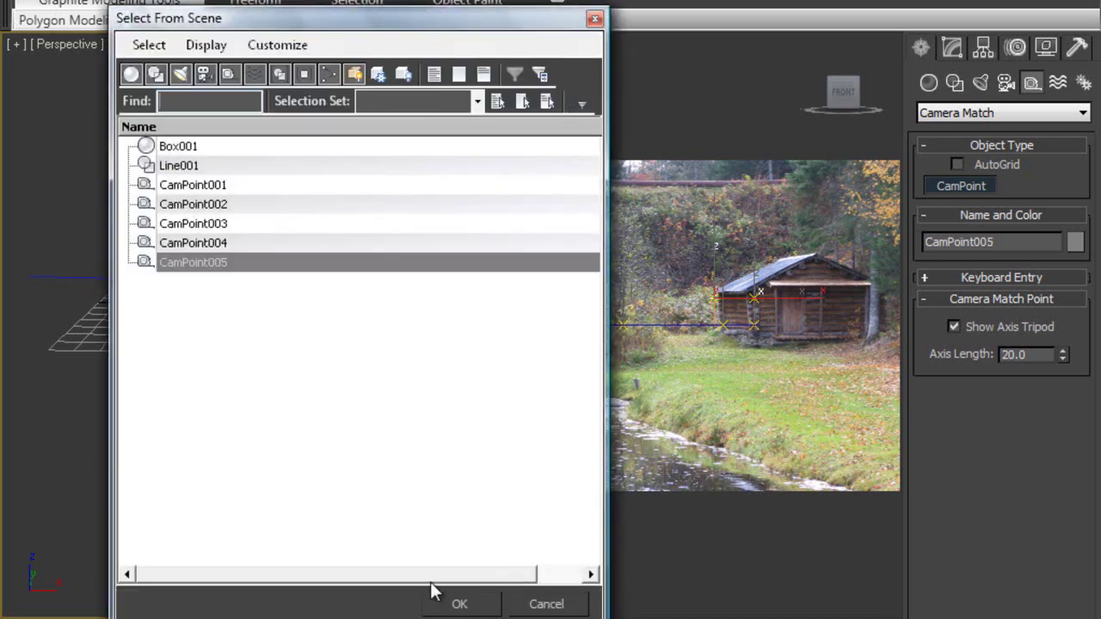
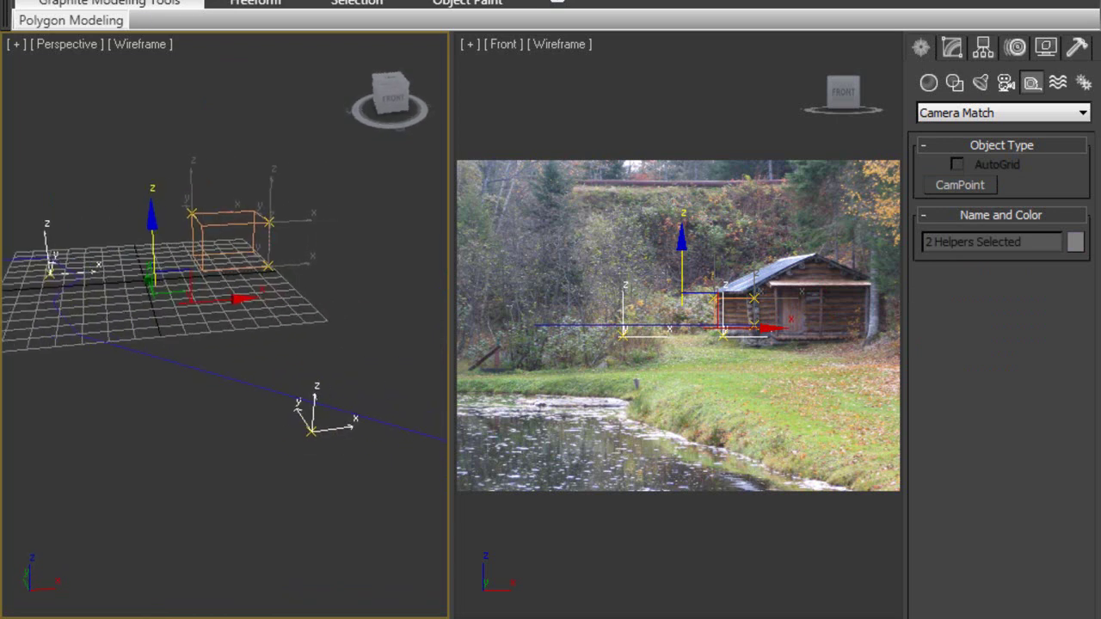
- Save the scene as a 3ds Max file named cameramatchlogcabin
key(alt+f)
click(89, 129)
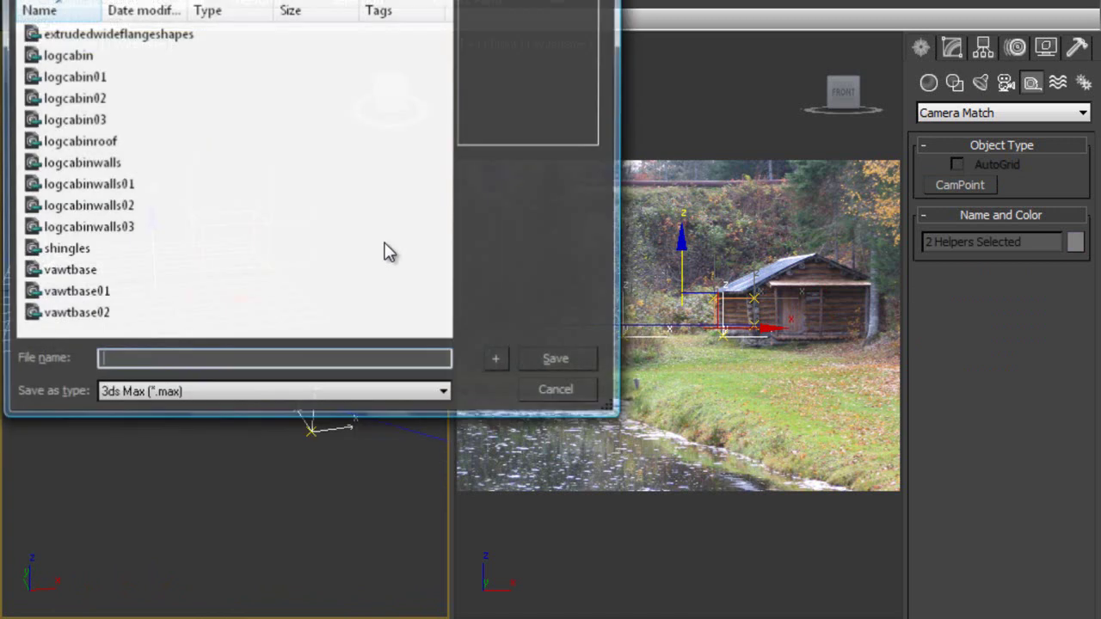
text(cam)
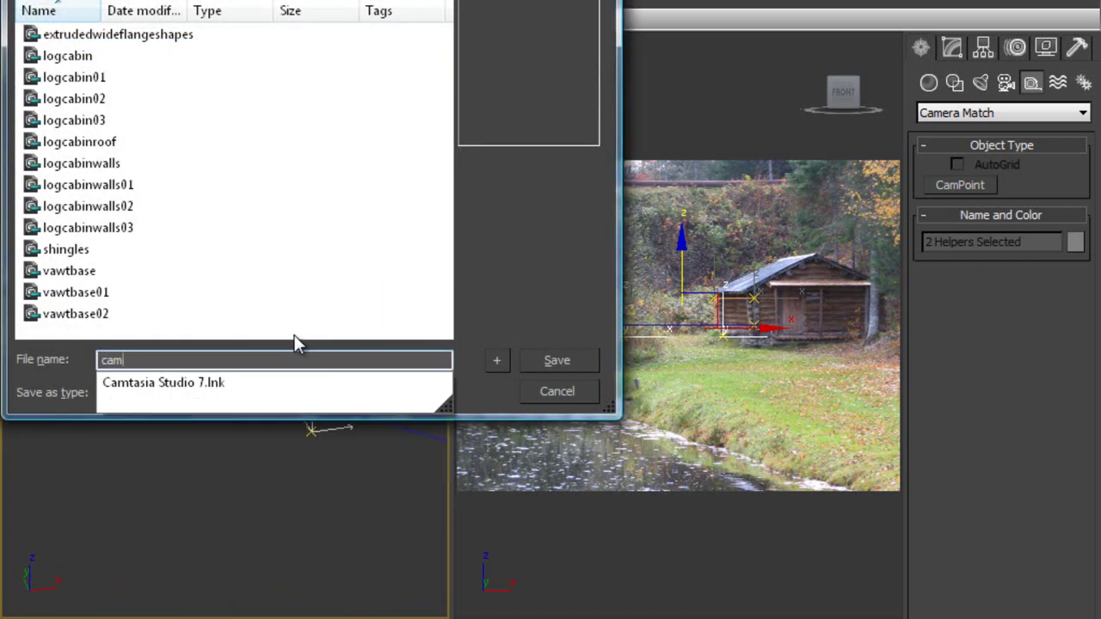
text(eramatchlogcabi)
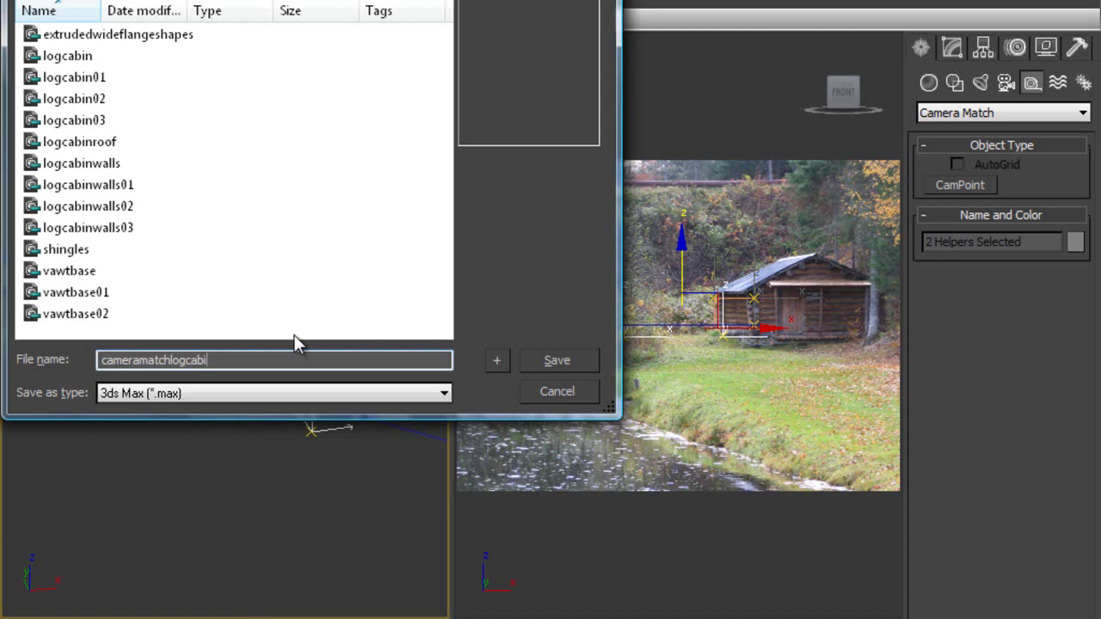
text(n)
key(Return)
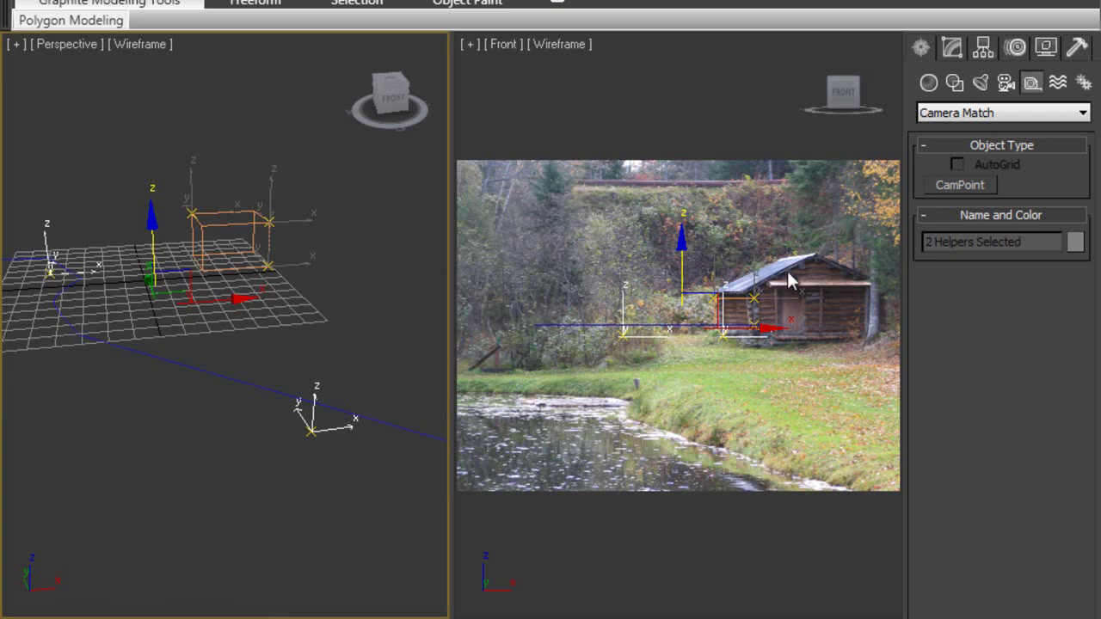
- Temporarily hide the Helpers category while viewing the CamPoint list of the Camera Match utility
click(1045, 47)
click(935, 337)
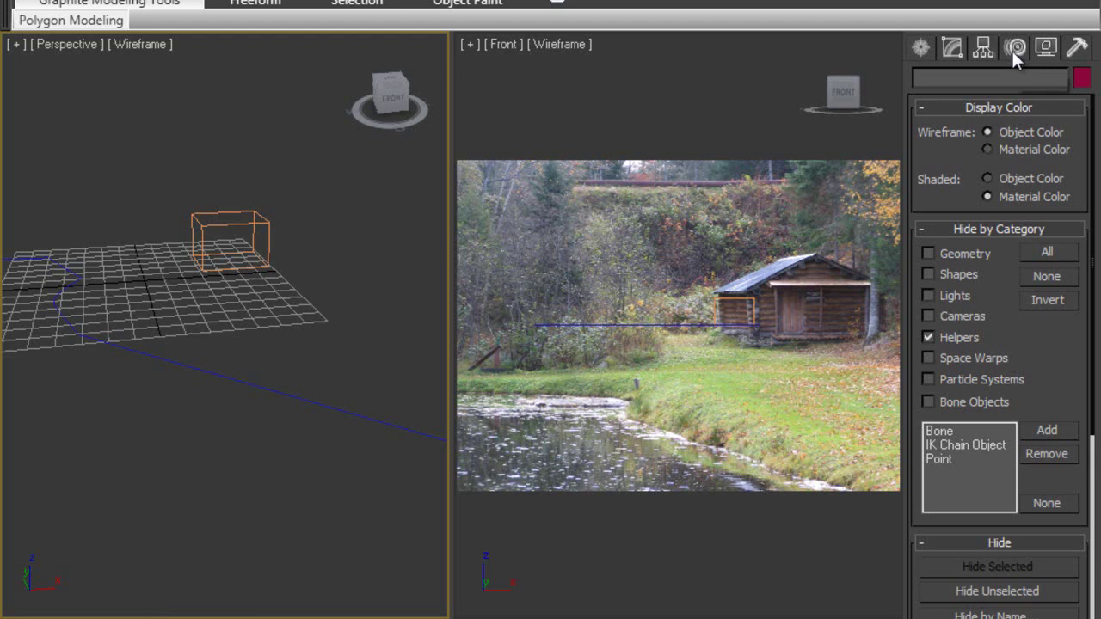
click(1079, 50)
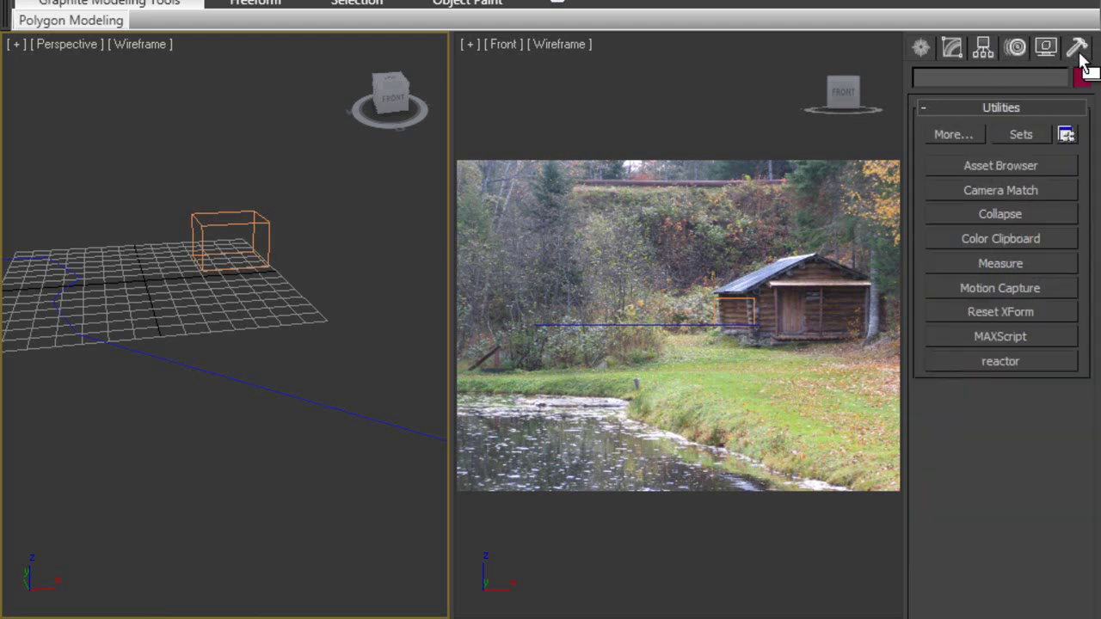
click(1032, 189)
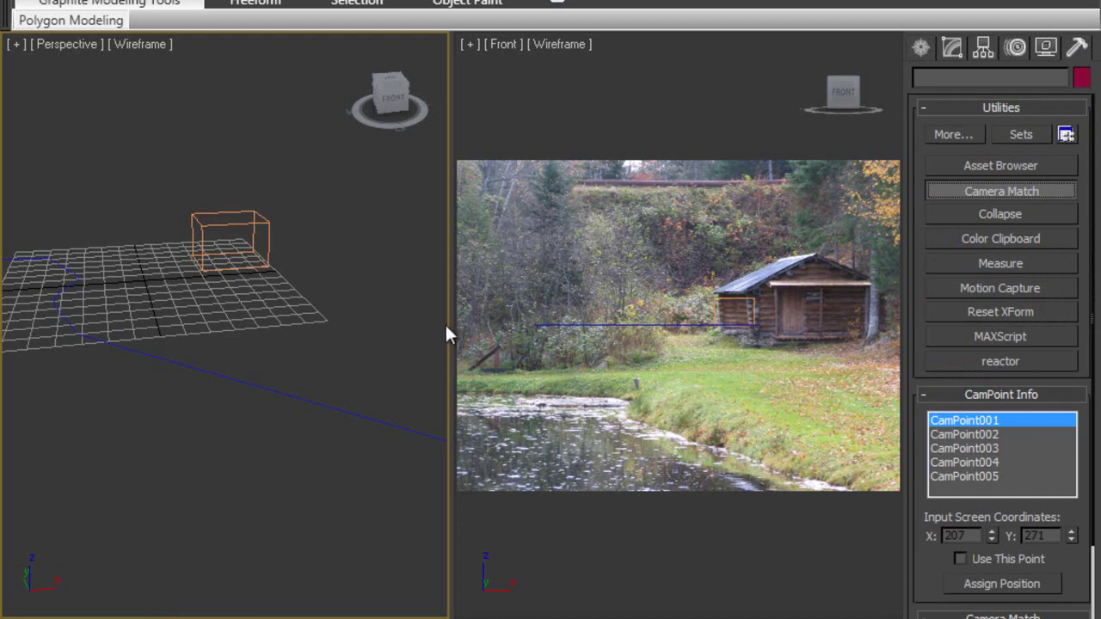
click(1045, 48)
click(928, 337)
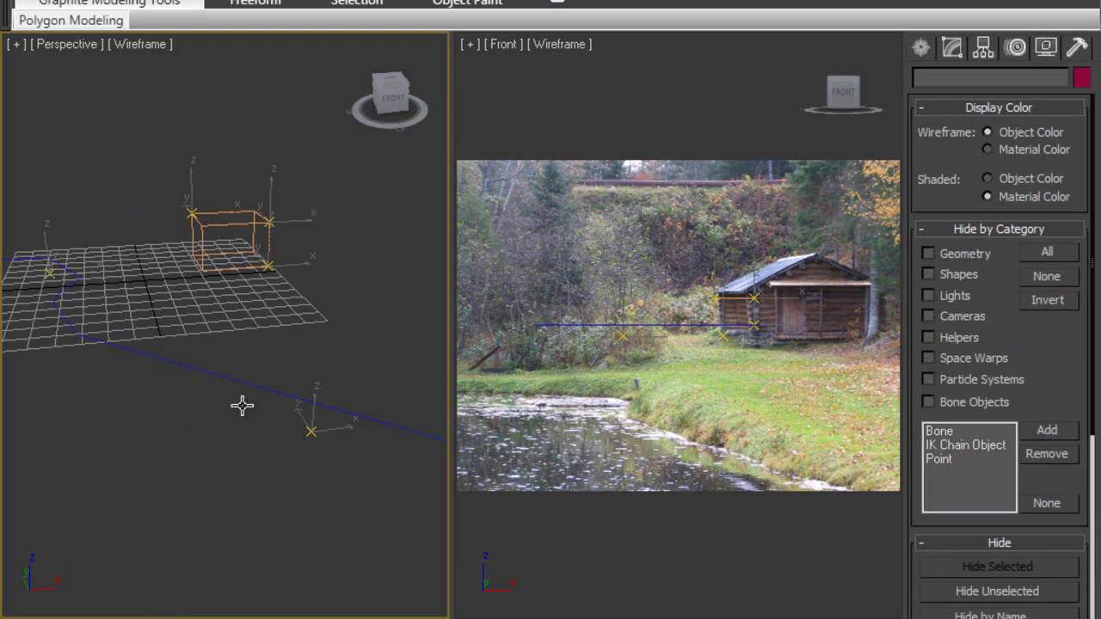
- Enable CamPoint001 in the Camera Match utility and assign its photo position on the pond's left shoreline, matching the background's aspect ratio to the renderer
click(1079, 54)
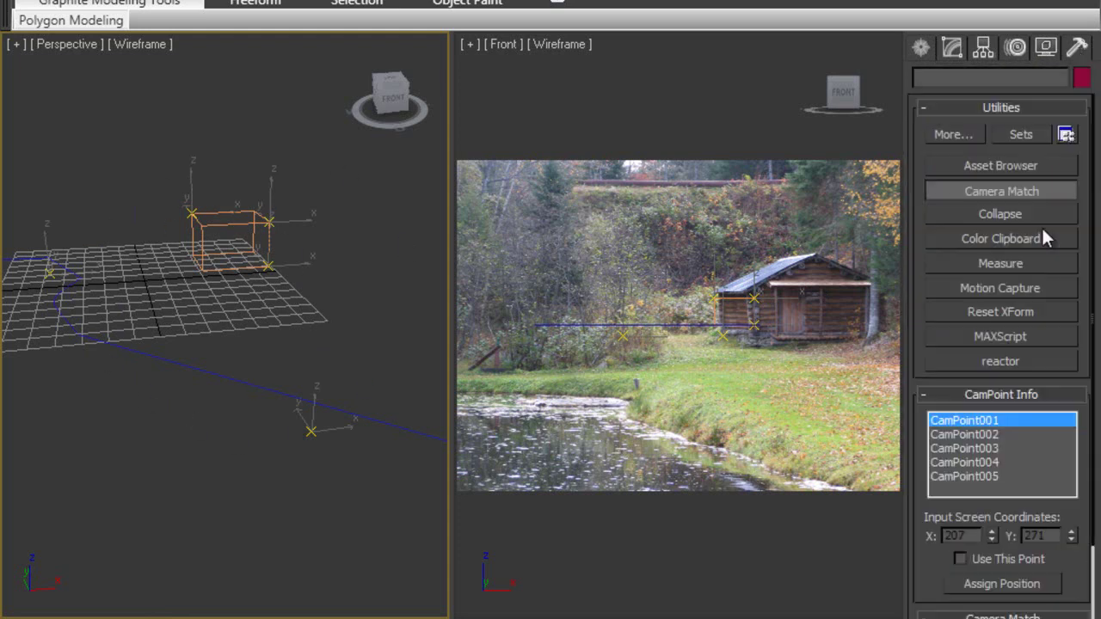
click(959, 559)
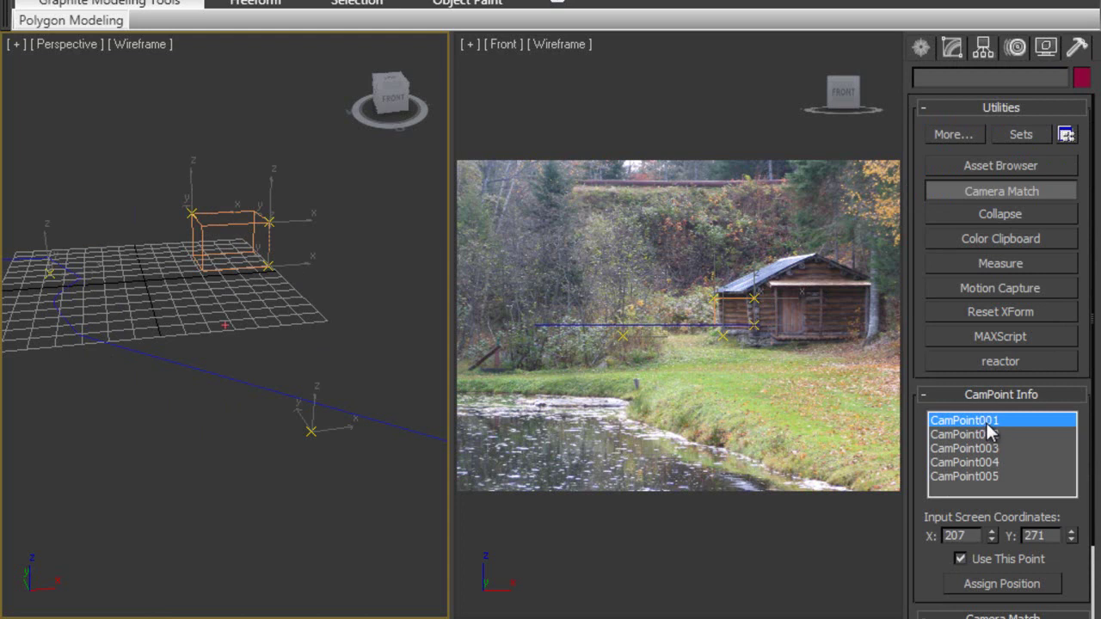
click(979, 585)
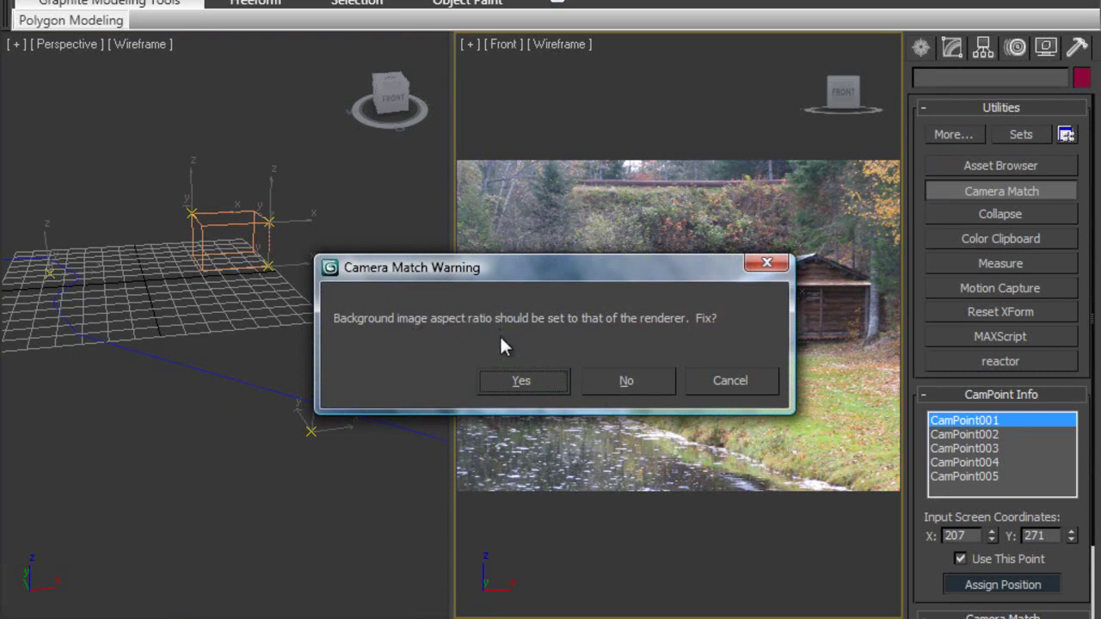
click(522, 381)
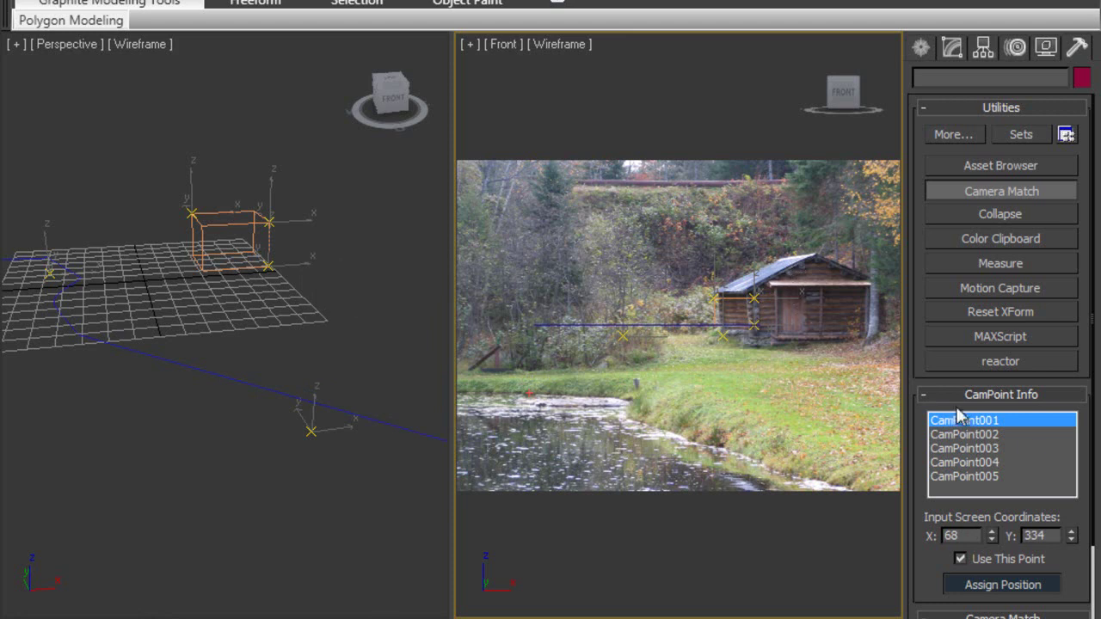
- Assign CamPoint002 to the lower-right shoreline, CamPoint003 to the cabin's lower-right corner and CamPoint004 to its upper-right corner at X 387, Y 229
click(983, 434)
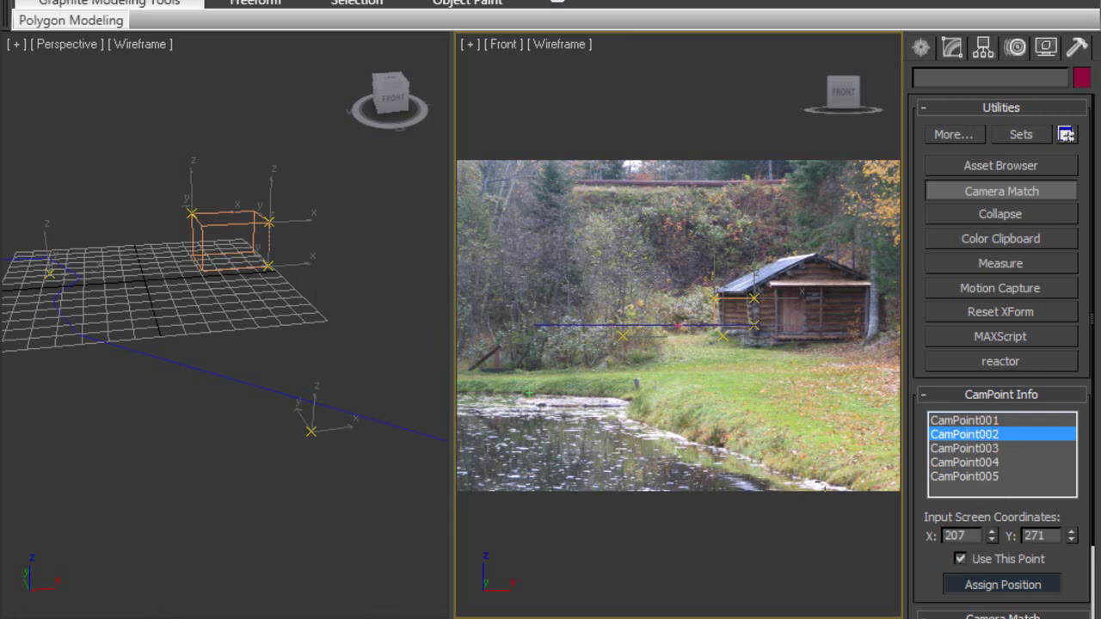
click(980, 448)
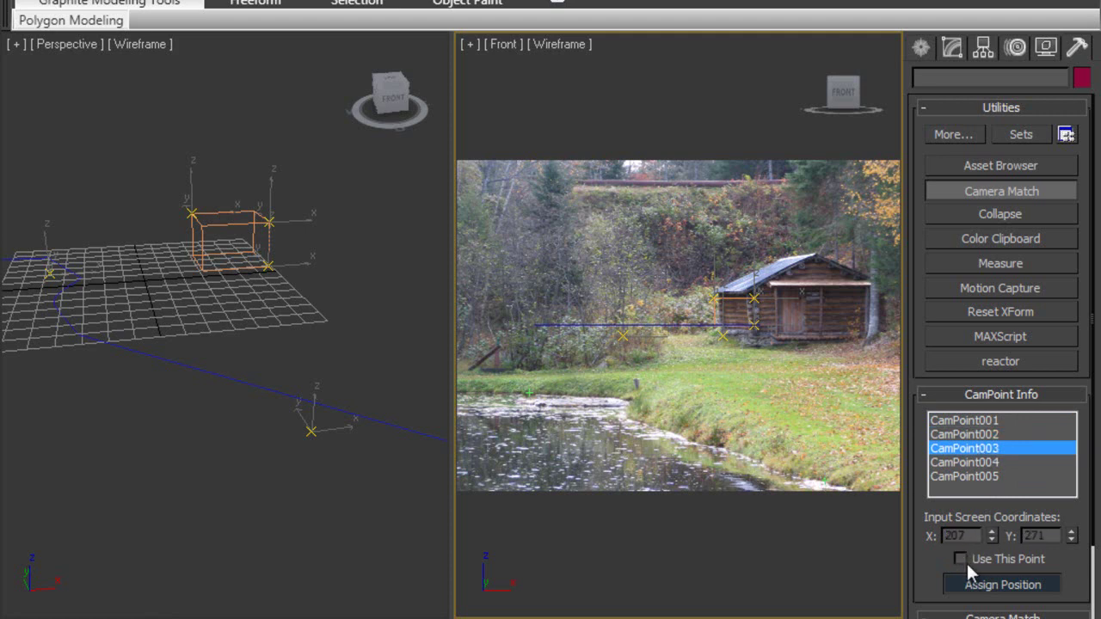
click(869, 341)
click(968, 462)
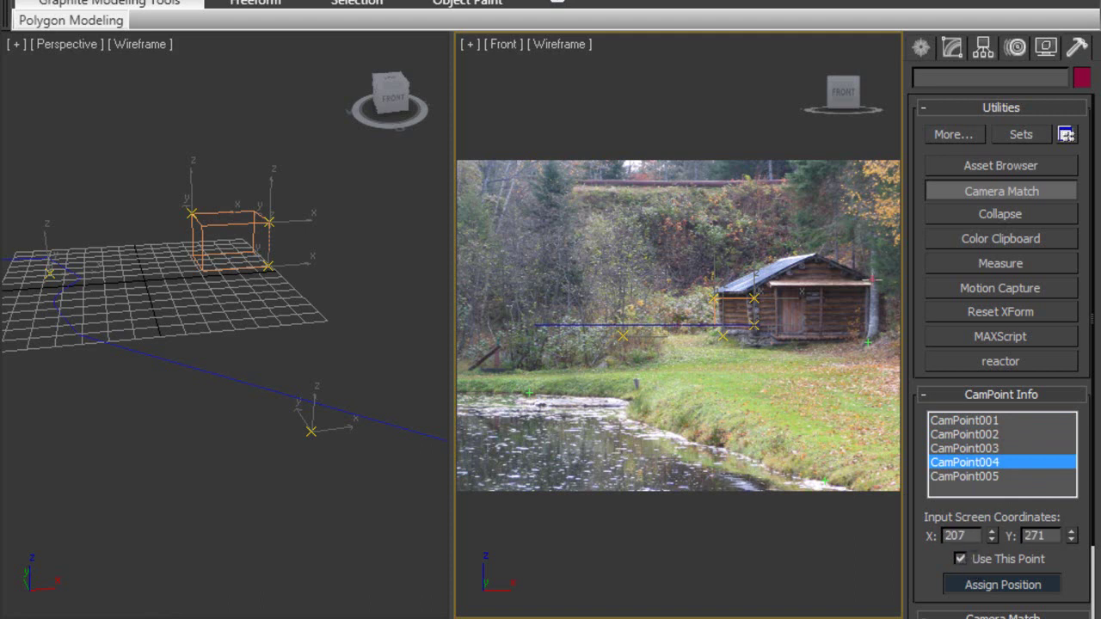
- Enable CamPoint005, assign it to the cabin's upper-left corner at X 244, Y 238, and try to create the matched camera
click(976, 476)
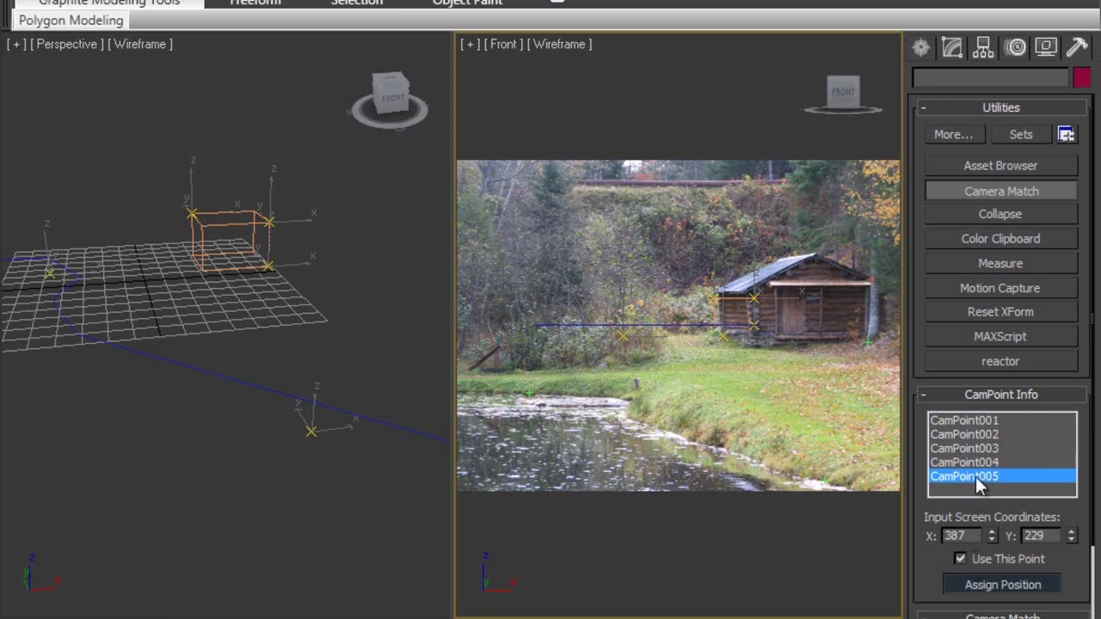
click(966, 557)
click(719, 289)
drag(1084, 278, 1083, 108)
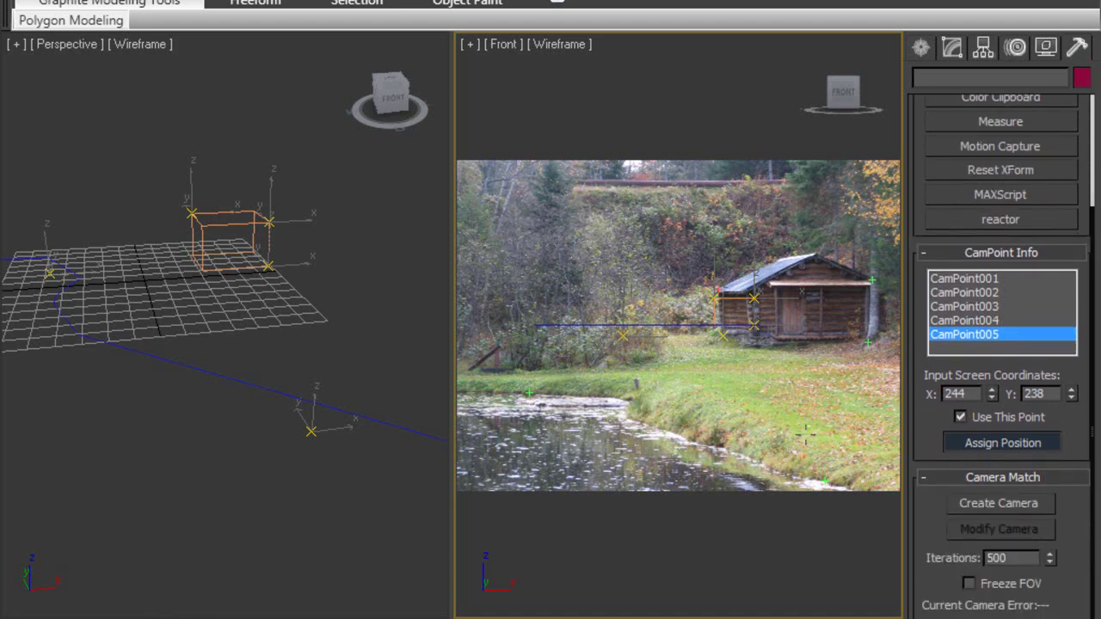
click(998, 505)
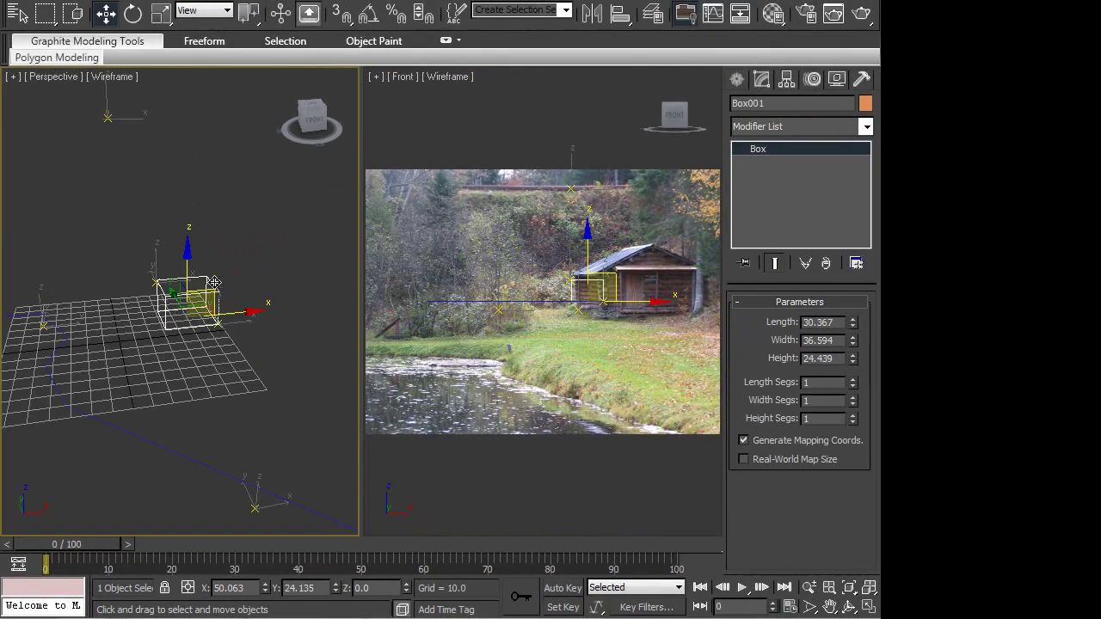
- Raise CamPoint003 along Z to about 22.4, near the box's upper front-right corner, and select the CamPoint on the upper rear-left corner
drag(214, 282, 222, 253)
click(221, 335)
click(219, 320)
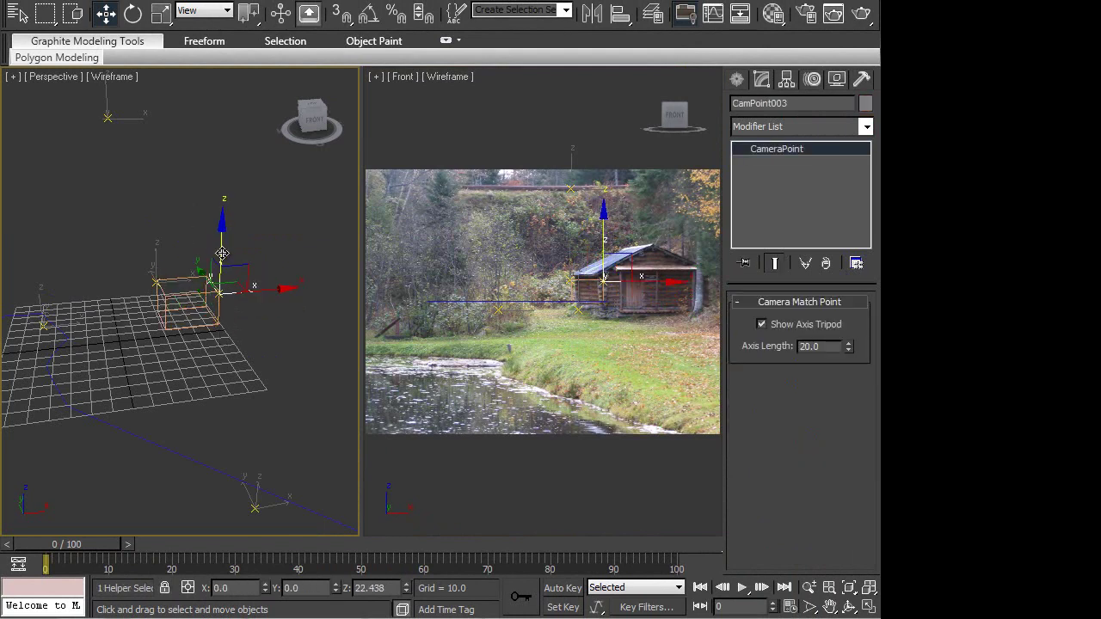
click(152, 277)
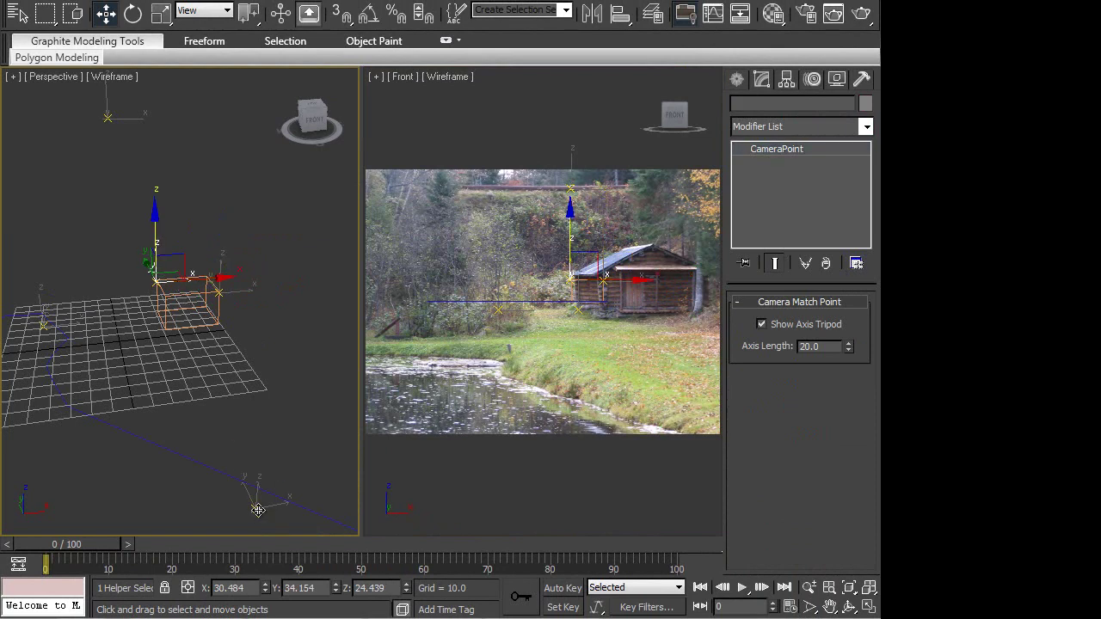
- Select CamPoint002 near the end of the line and raise it slightly along Z
click(258, 509)
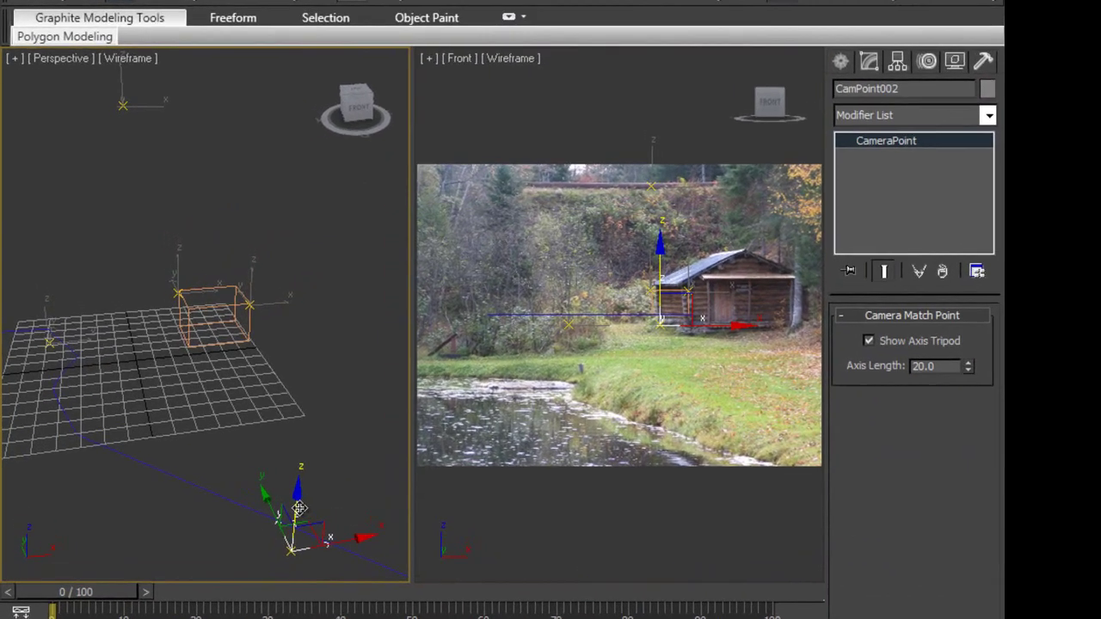
drag(299, 507, 292, 481)
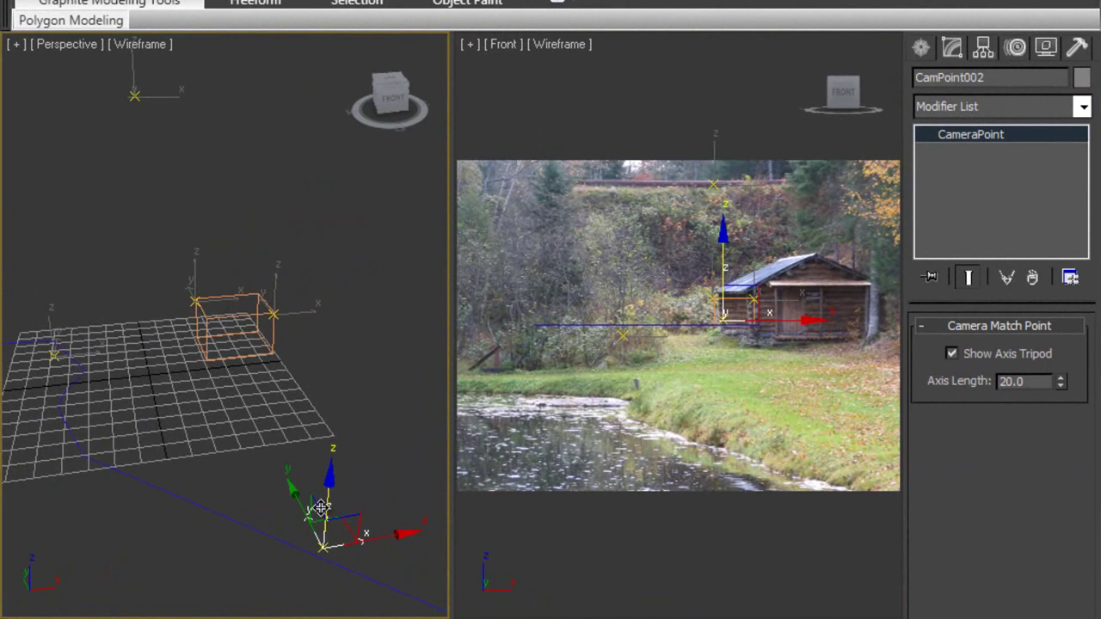
key(shift+z)
key(shift+z)
key(shift+z)
- Move CamPoint002 horizontally away from the line, right and back, then activate the Front view
right_click(662, 440)
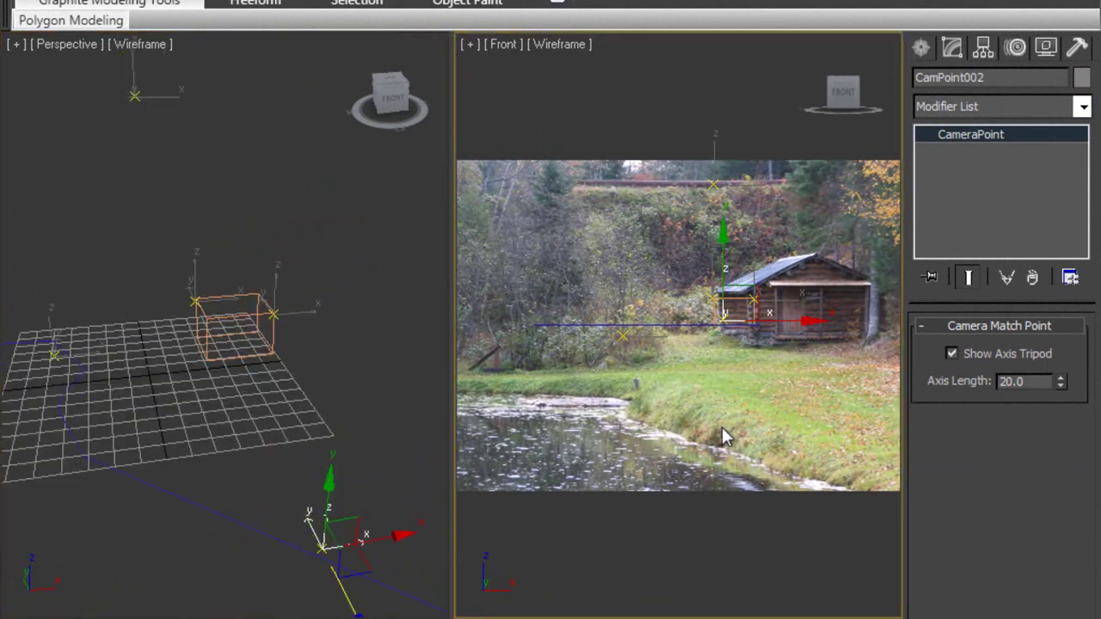
click(347, 600)
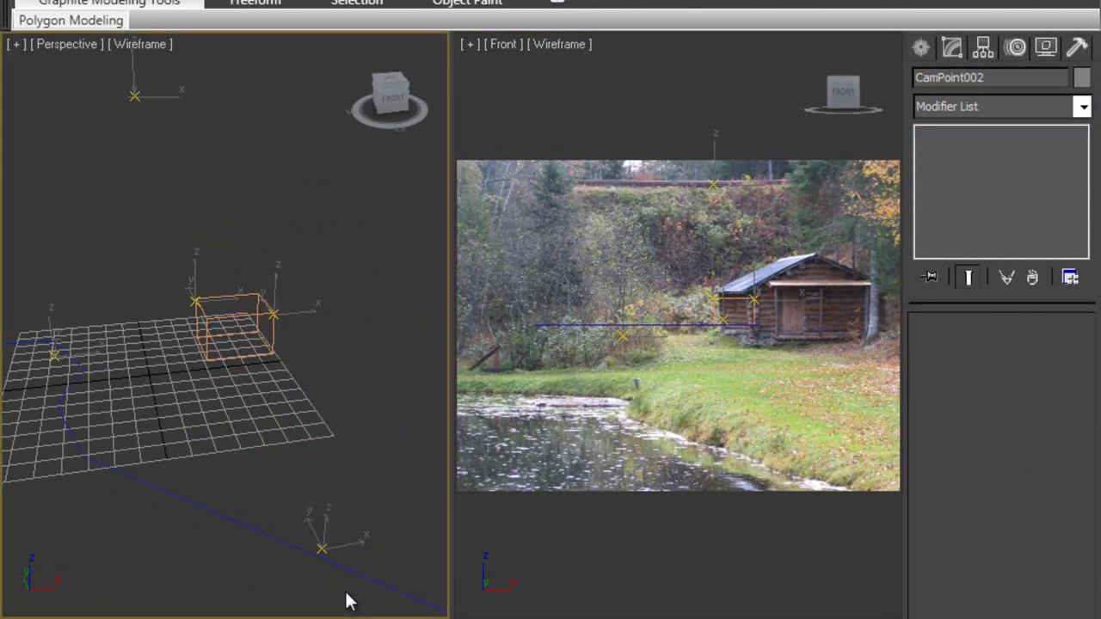
click(324, 548)
mouse_move(305, 520)
mouse_down()
mouse_move(255, 428)
mouse_move(464, 439)
mouse_up()
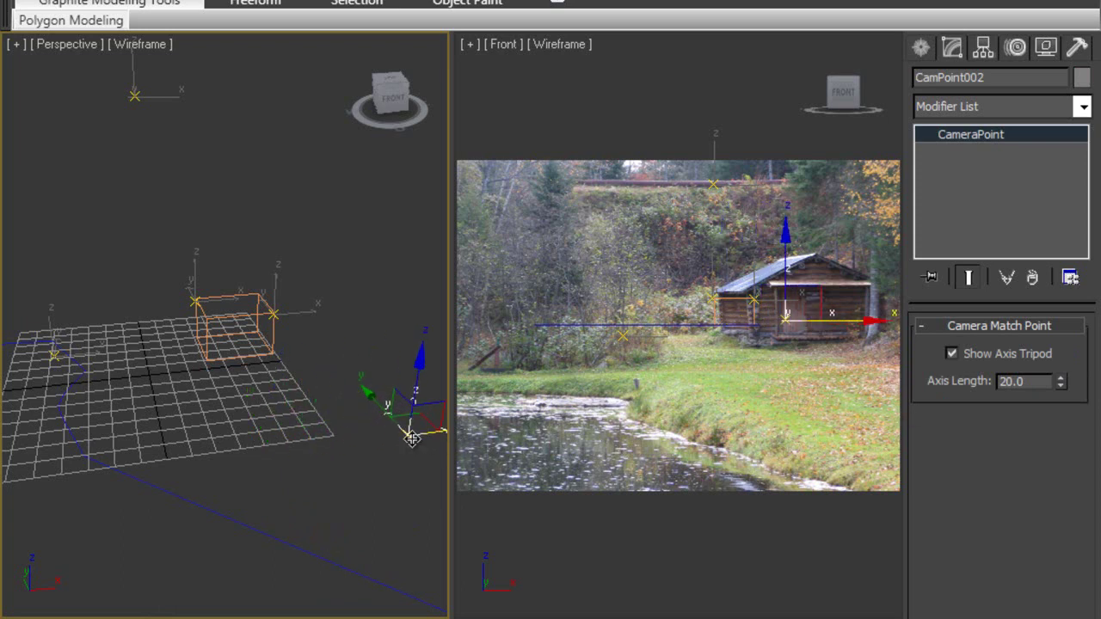
alt+middle_drag(398, 448, 415, 410)
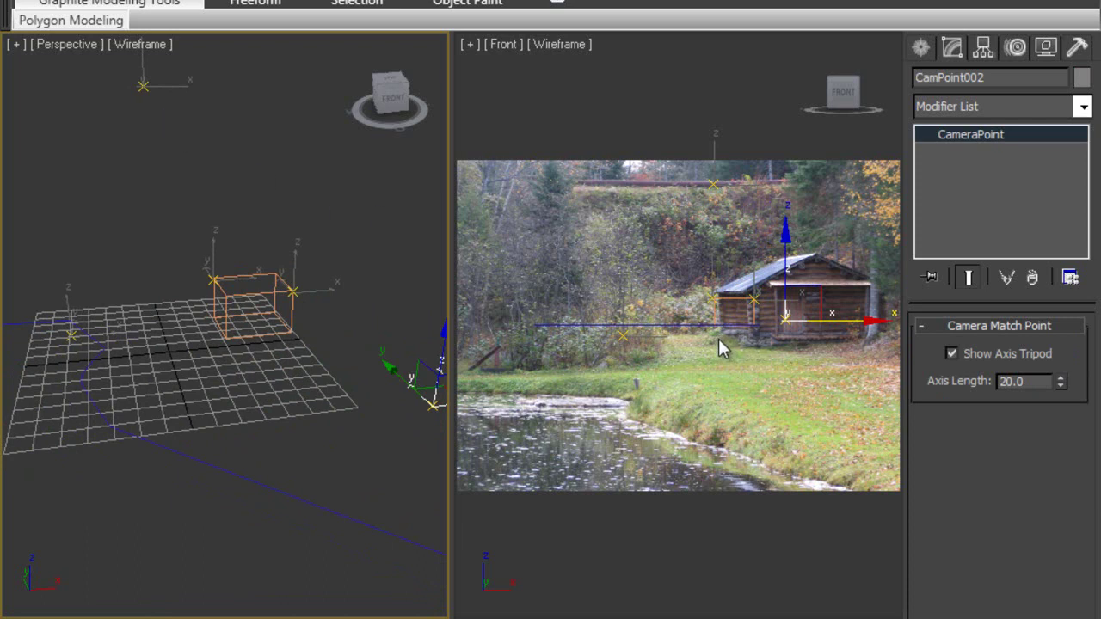
right_click(684, 172)
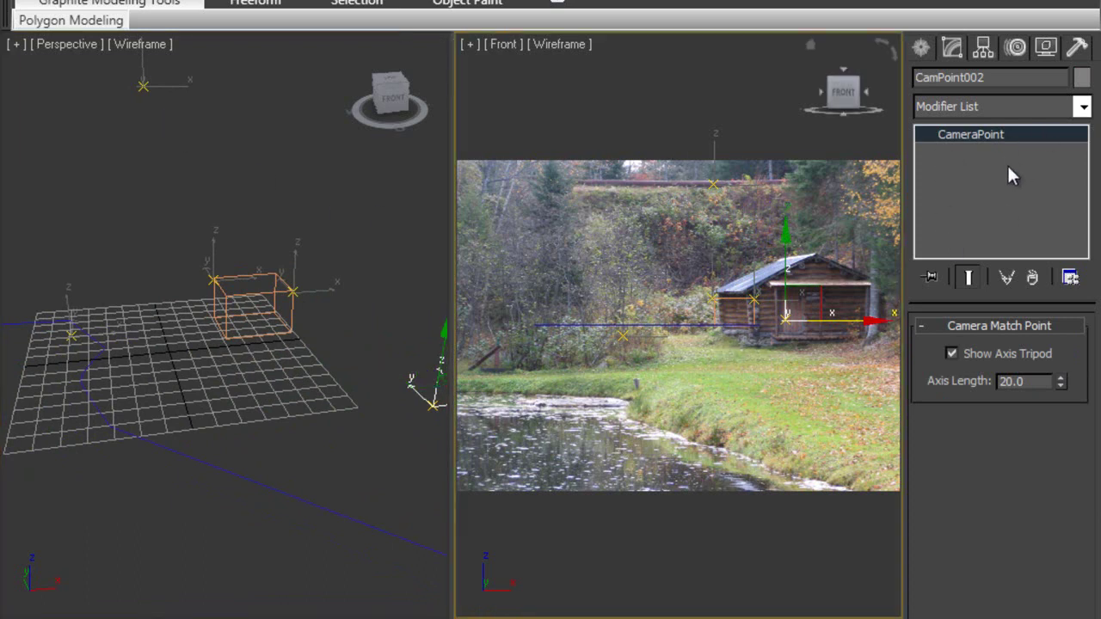
- Enable CamPoint001 and CamPoint002 in Camera Match, assigning them to the pond's left shoreline and the photo's right edge at X 408, Y 337
click(1075, 48)
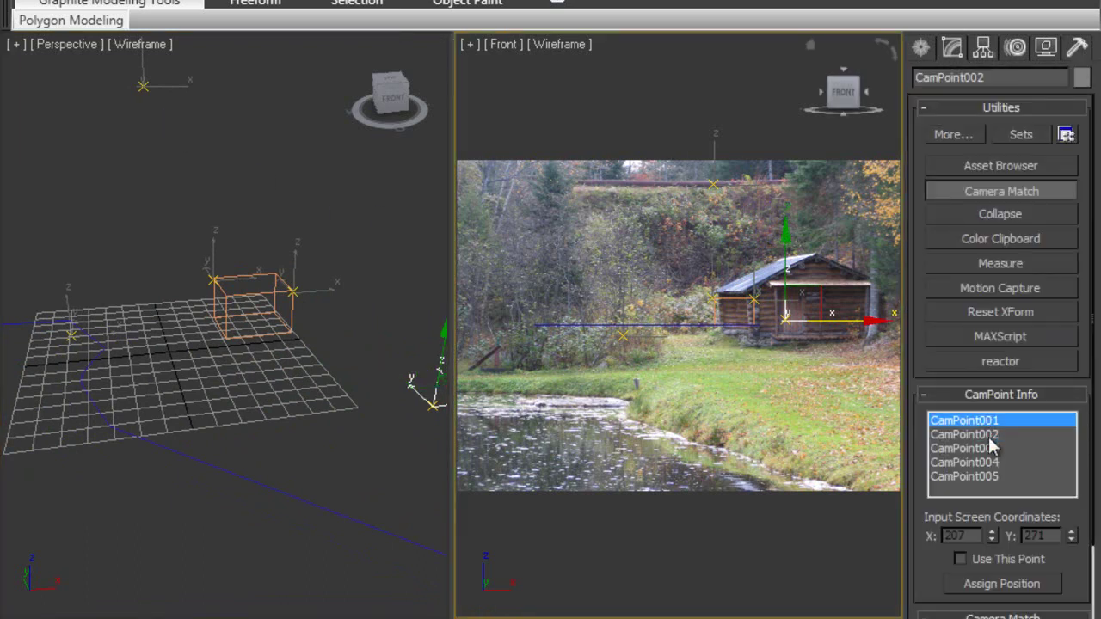
click(960, 559)
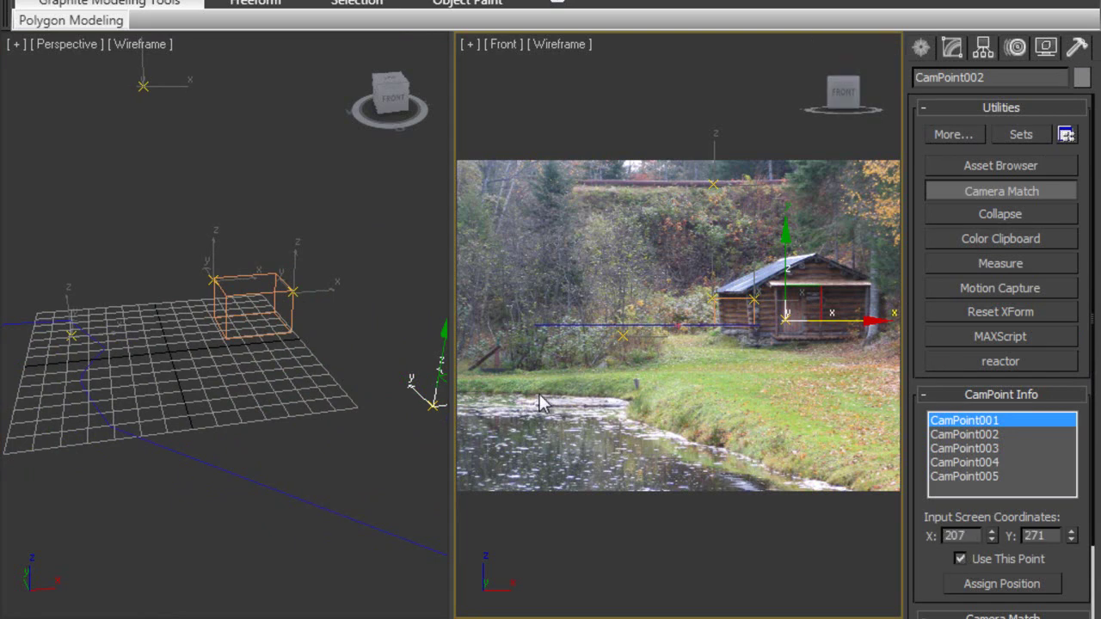
click(997, 584)
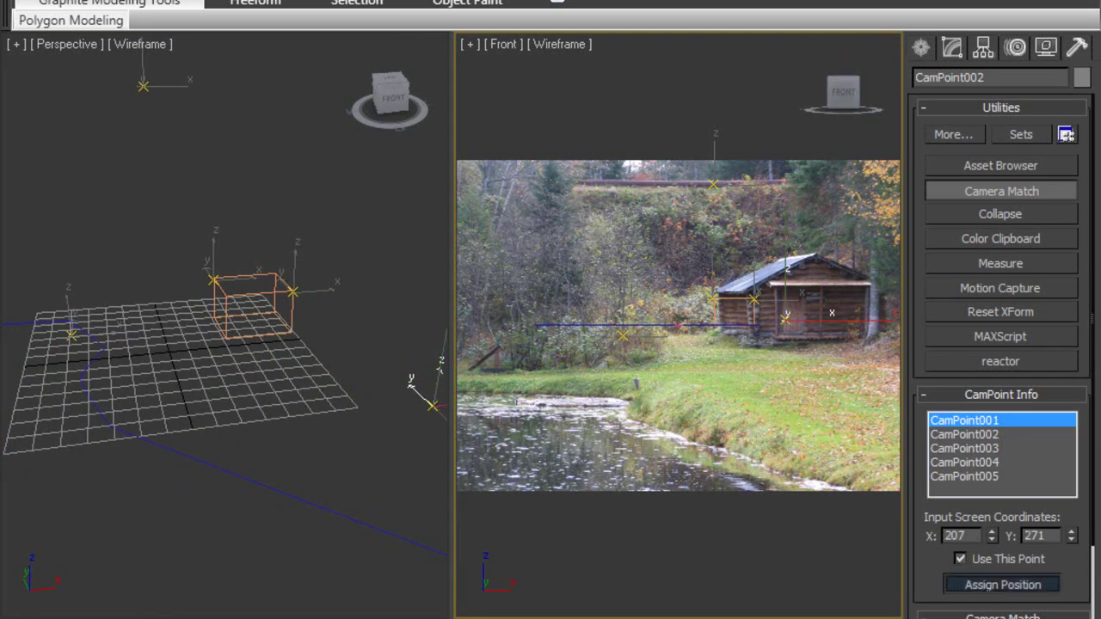
click(520, 395)
click(544, 383)
click(992, 434)
click(961, 559)
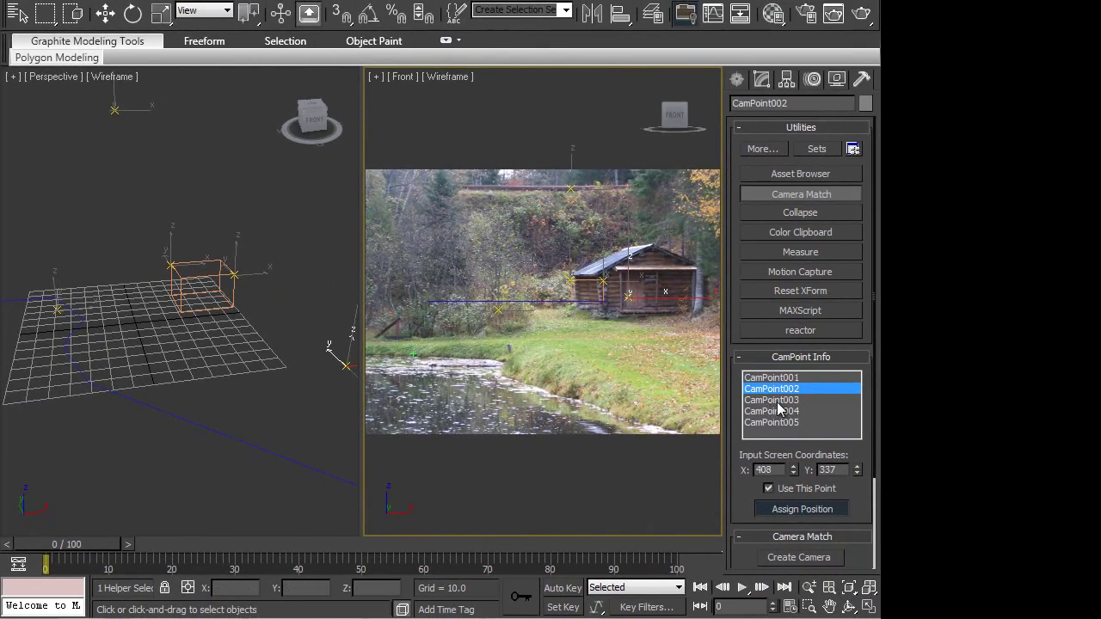
- Enable CamPoint003 and CamPoint004, assigning them to the cabin's upper-right corner at X 387, Y 232 and upper-left corner at X 244, Y 239
click(778, 401)
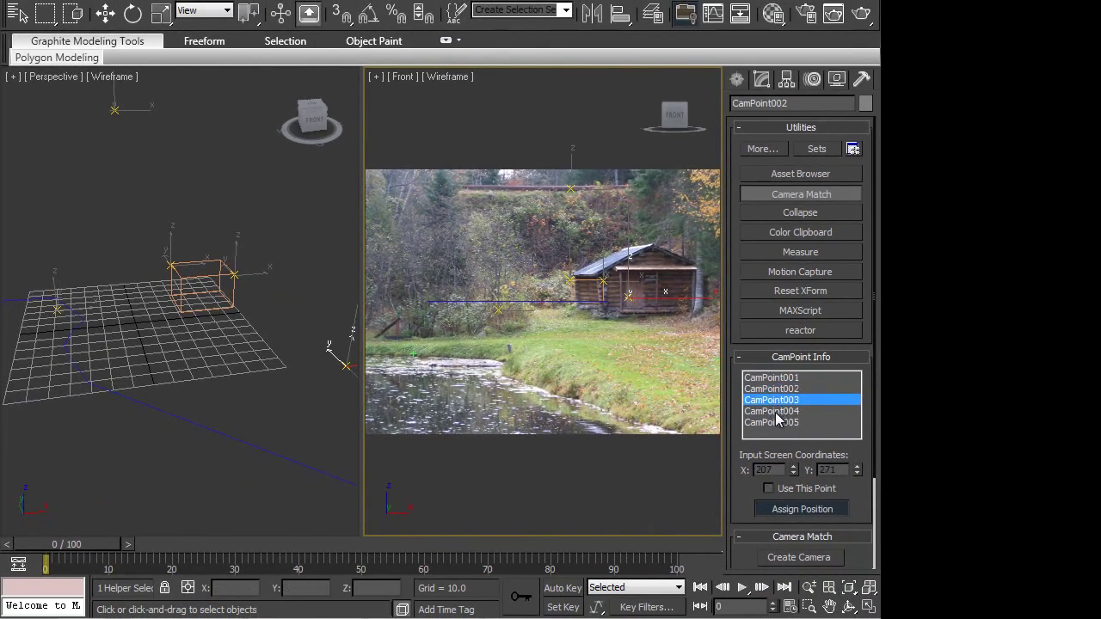
click(769, 488)
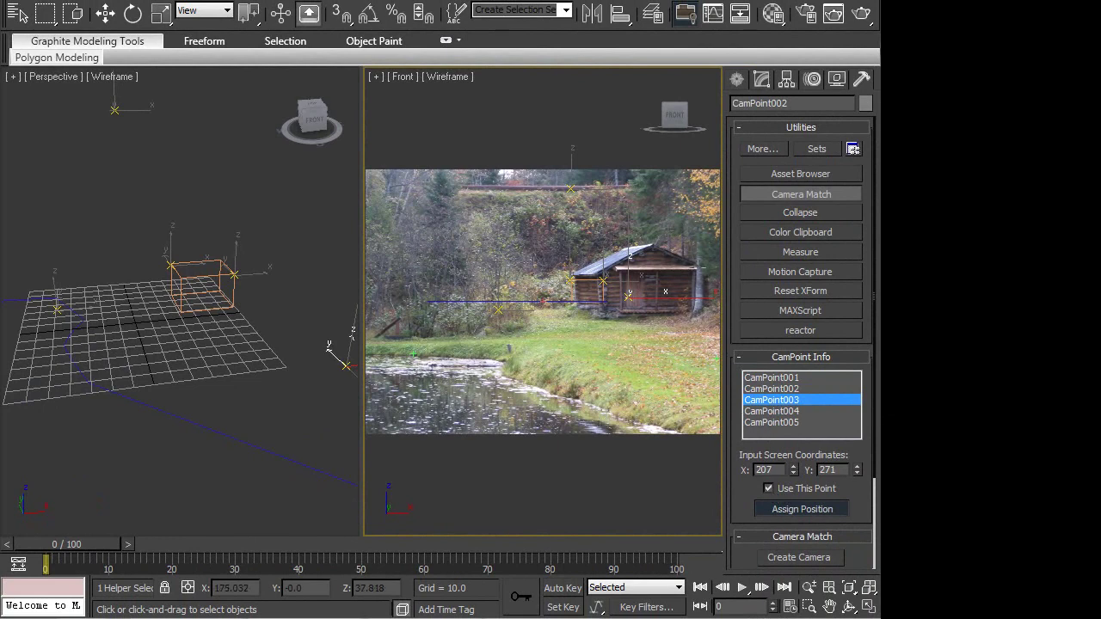
click(788, 412)
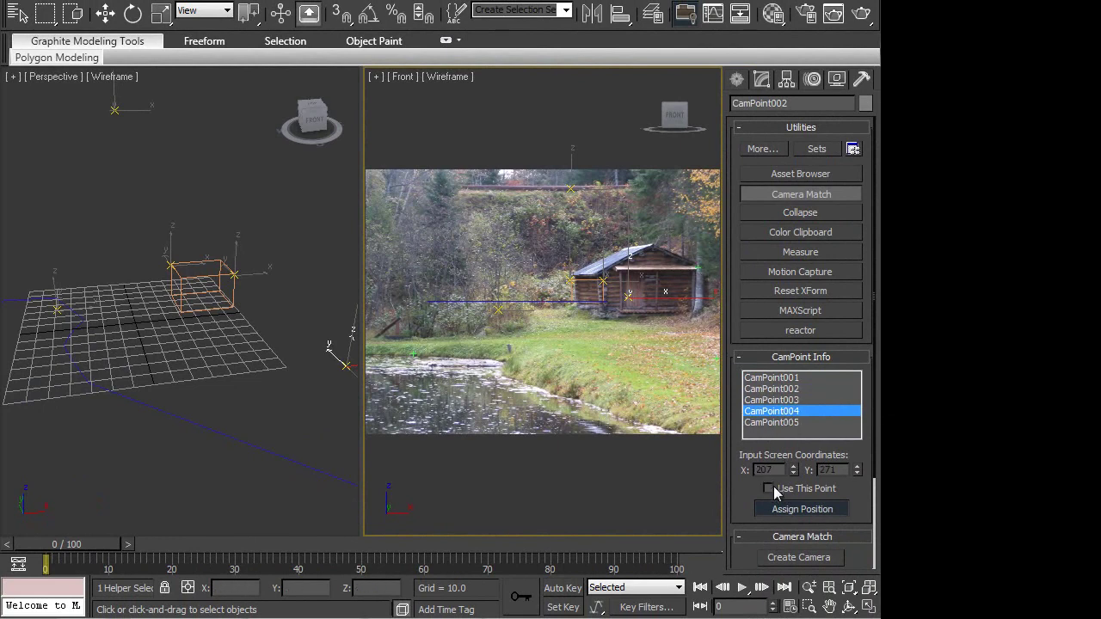
click(769, 488)
click(574, 274)
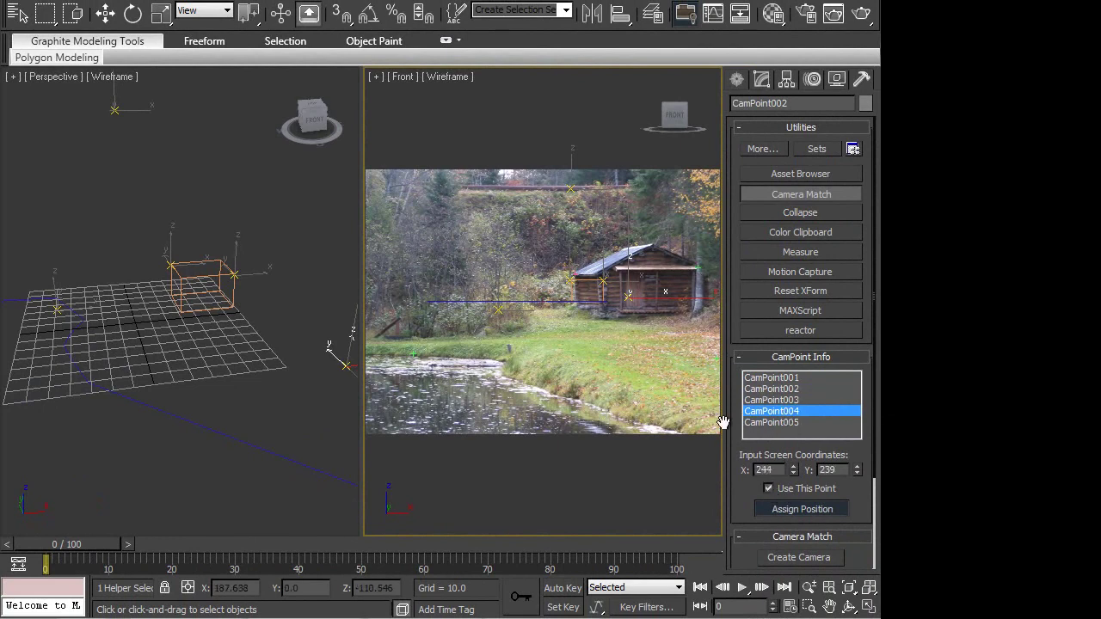
- Enable CamPoint005, assign it to the railway track at X 184, Y 138, and try to create the matched camera
click(774, 422)
click(769, 489)
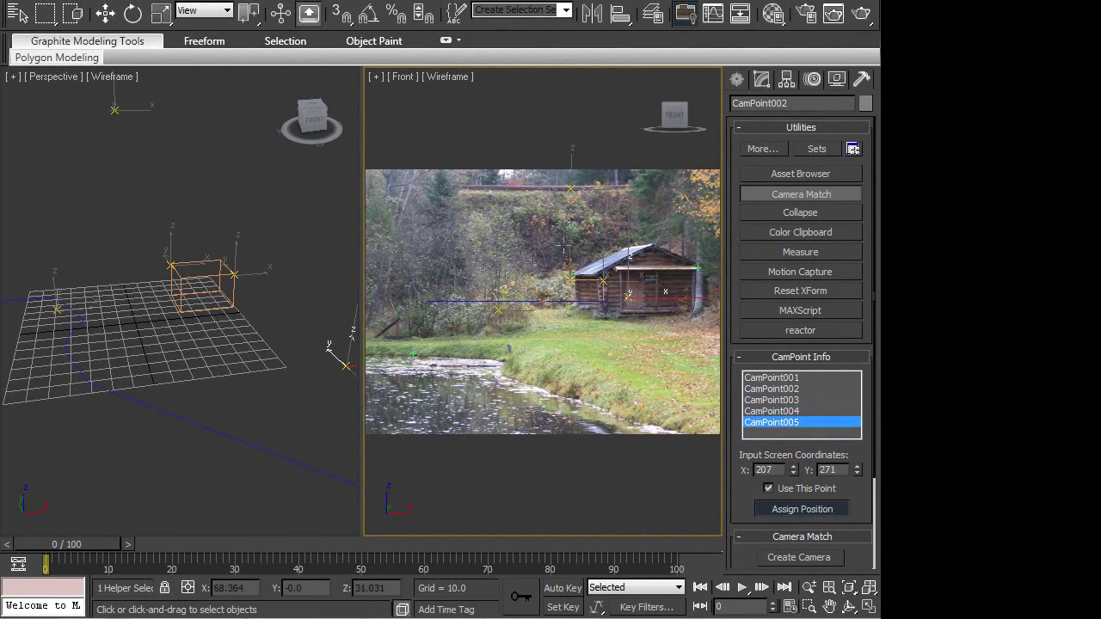
click(523, 187)
click(800, 558)
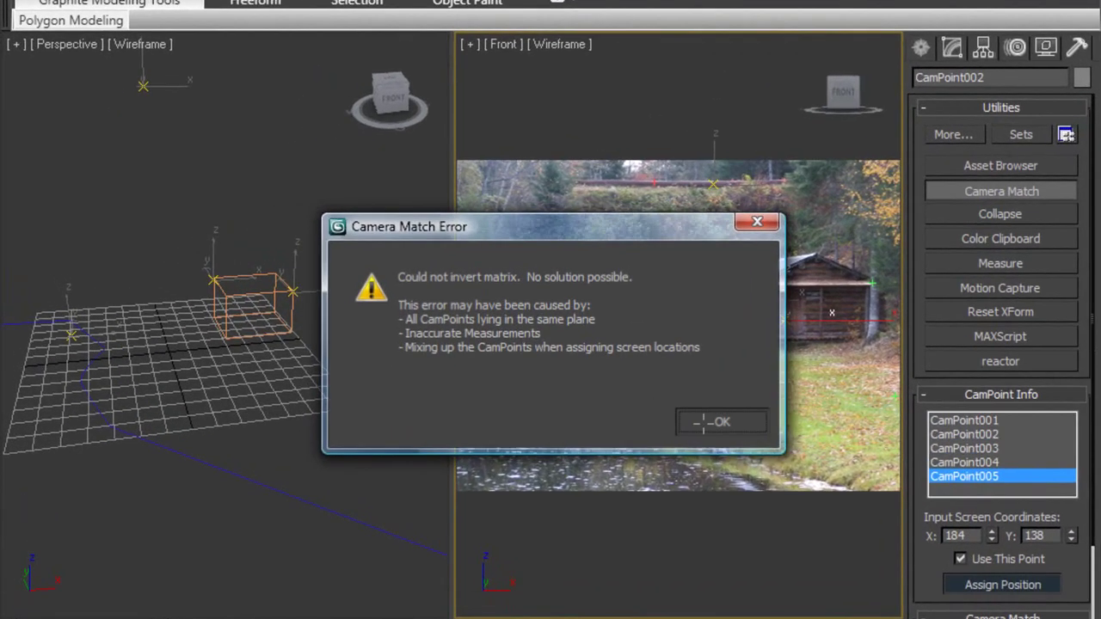
click(576, 380)
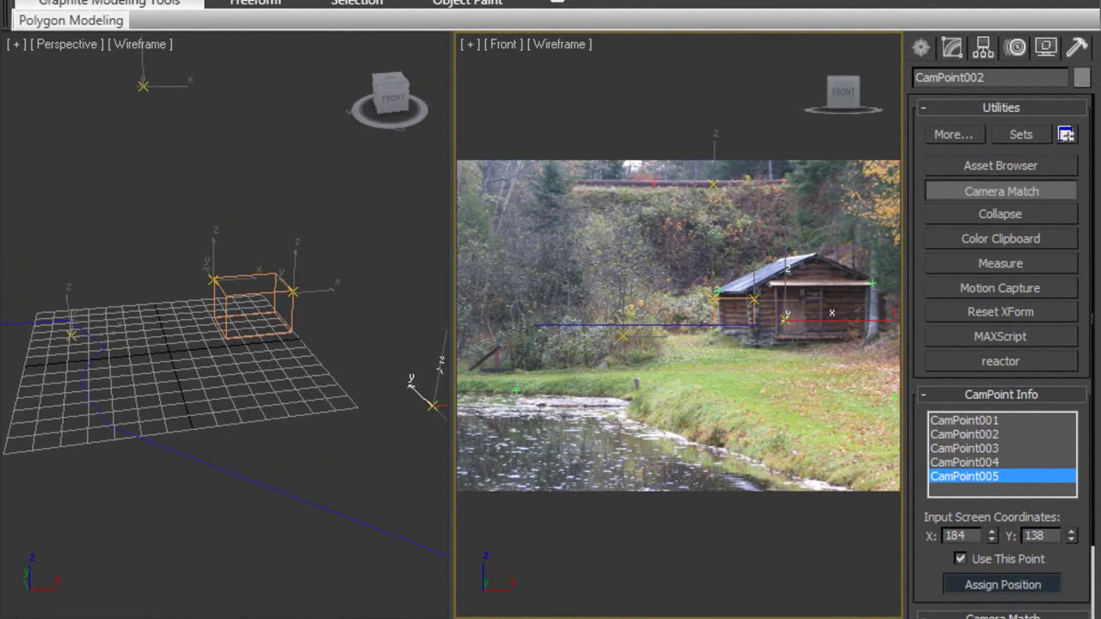
- Lower CamPoint003 to the box's lower front-right corner and raise CamPoint002 further along Z
key(w)
click(295, 289)
click(295, 288)
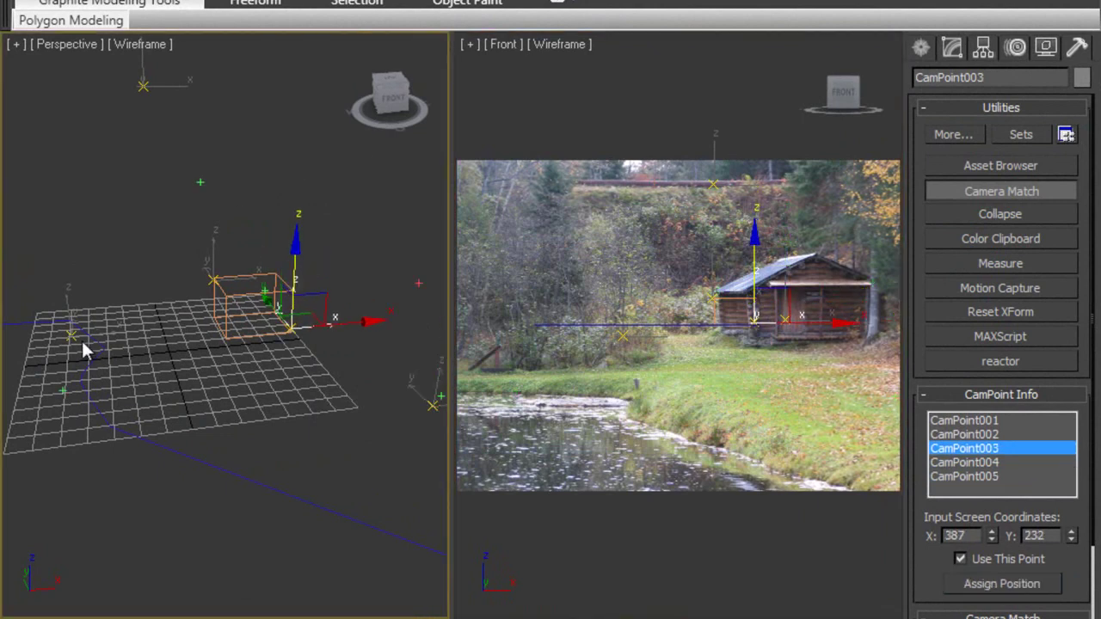
click(435, 406)
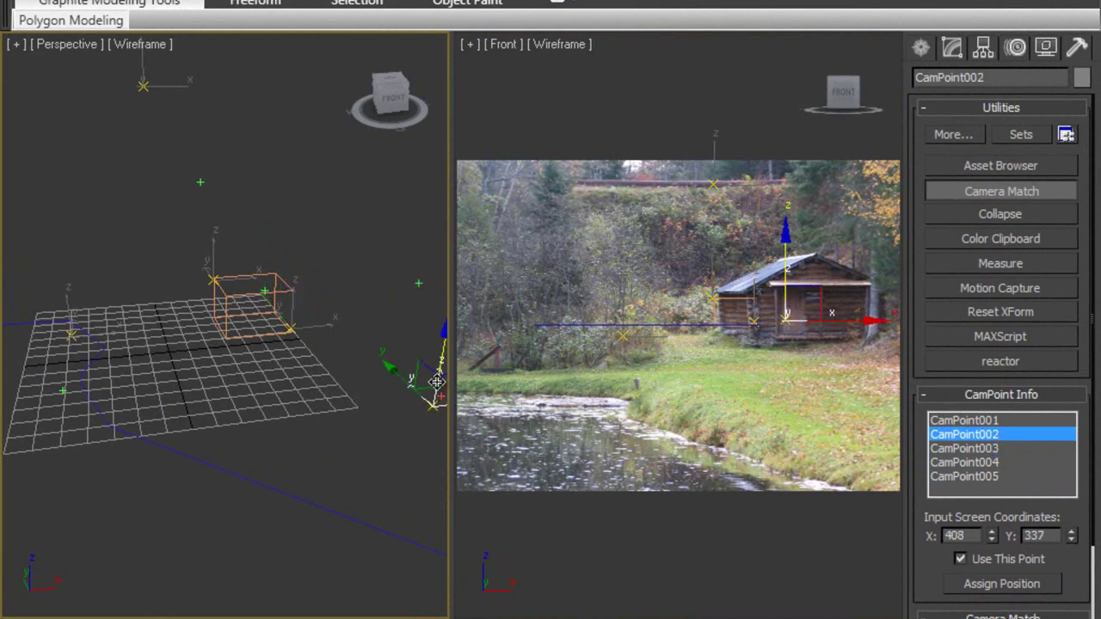
drag(440, 368, 444, 338)
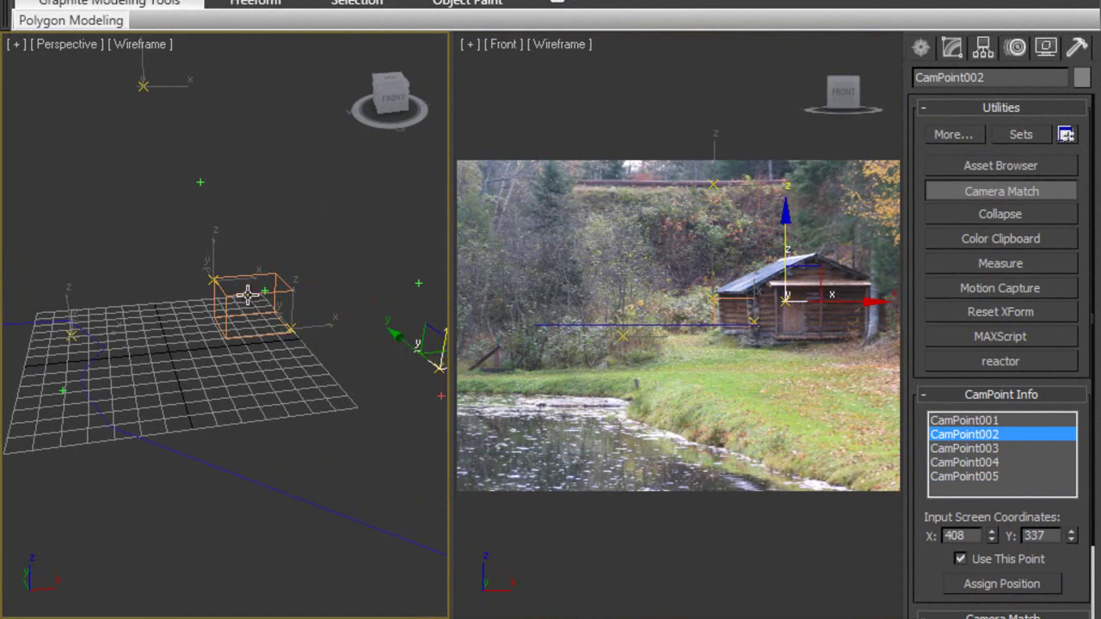
- Reassign CamPoint003 to the cabin's lower-right corner and CamPoint004 to X 243, Y 235 on the photo, and create the matched camera
click(989, 449)
click(1017, 585)
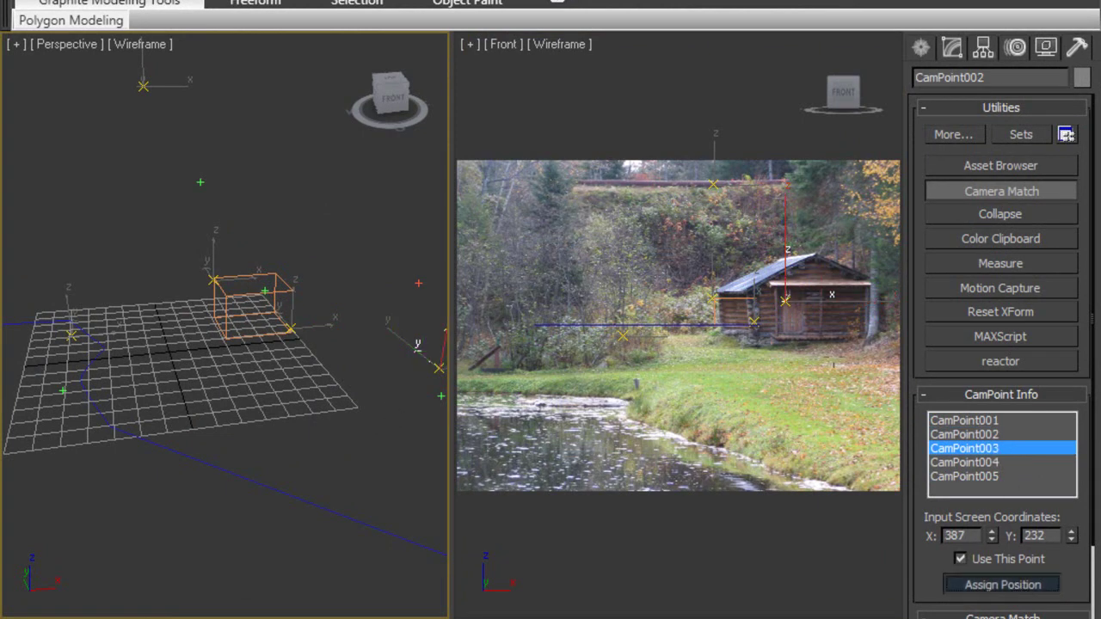
click(990, 463)
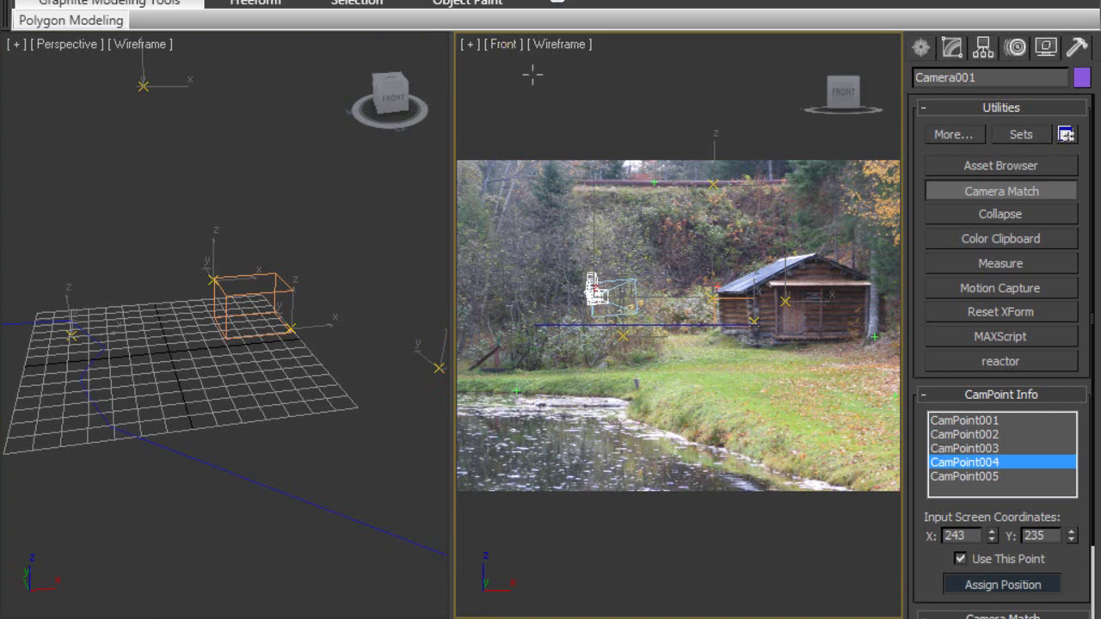
- Show the Front viewport through Camera001 and truck the camera until the railway CamPoint sits on the railway track in the photo
key(c)
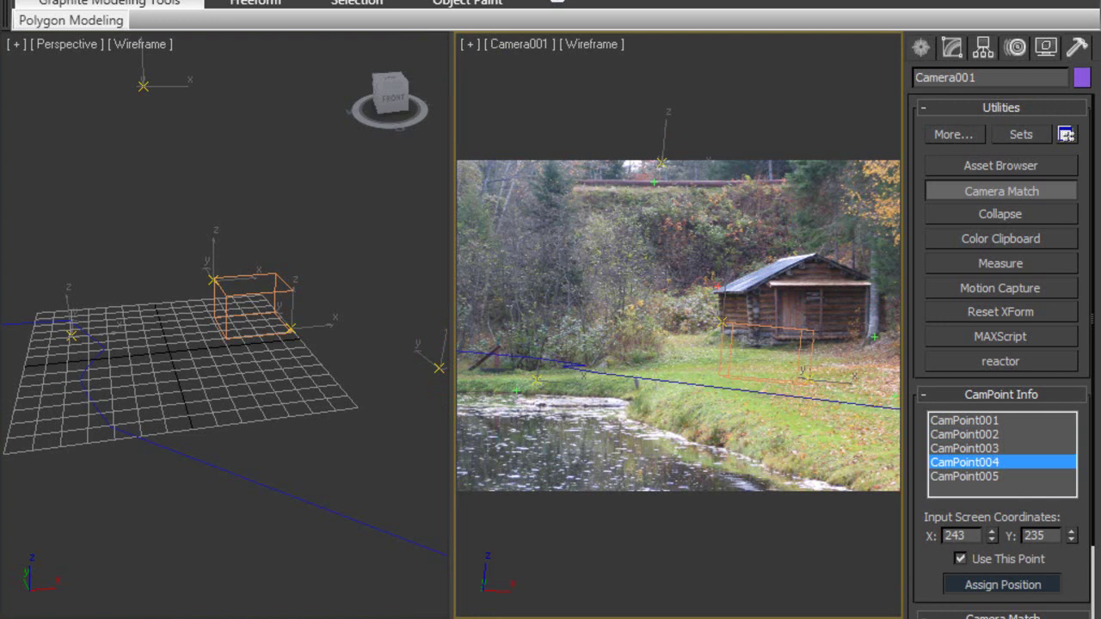
middle_drag(791, 381, 788, 484)
middle_click(198, 307)
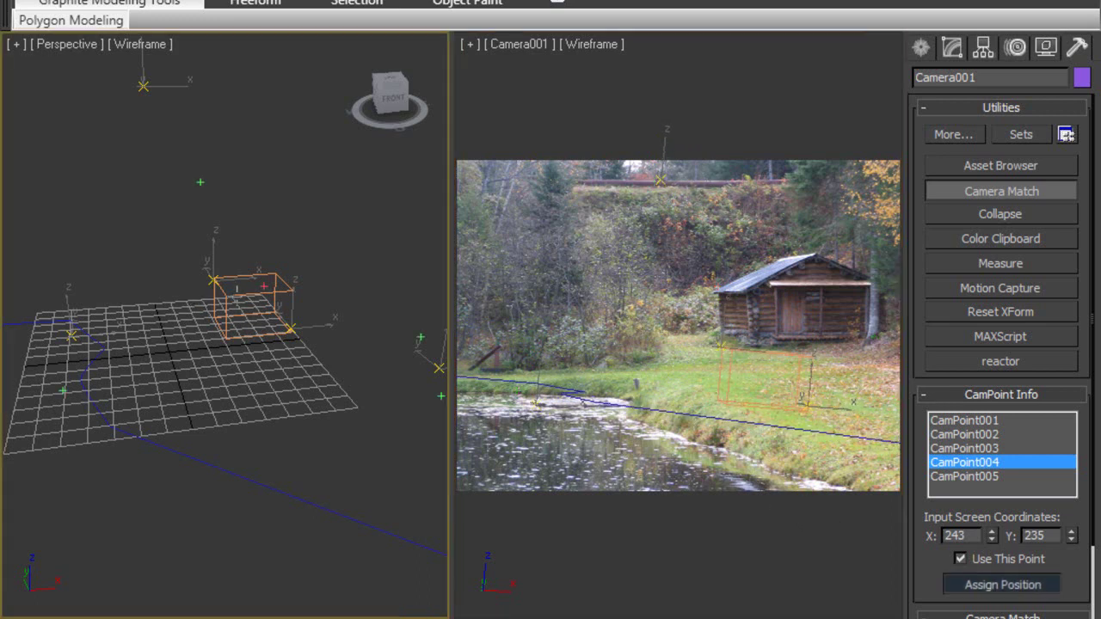
- Save the scene as an incrementally numbered copy of cameramatchlogcabin
click(17, 3)
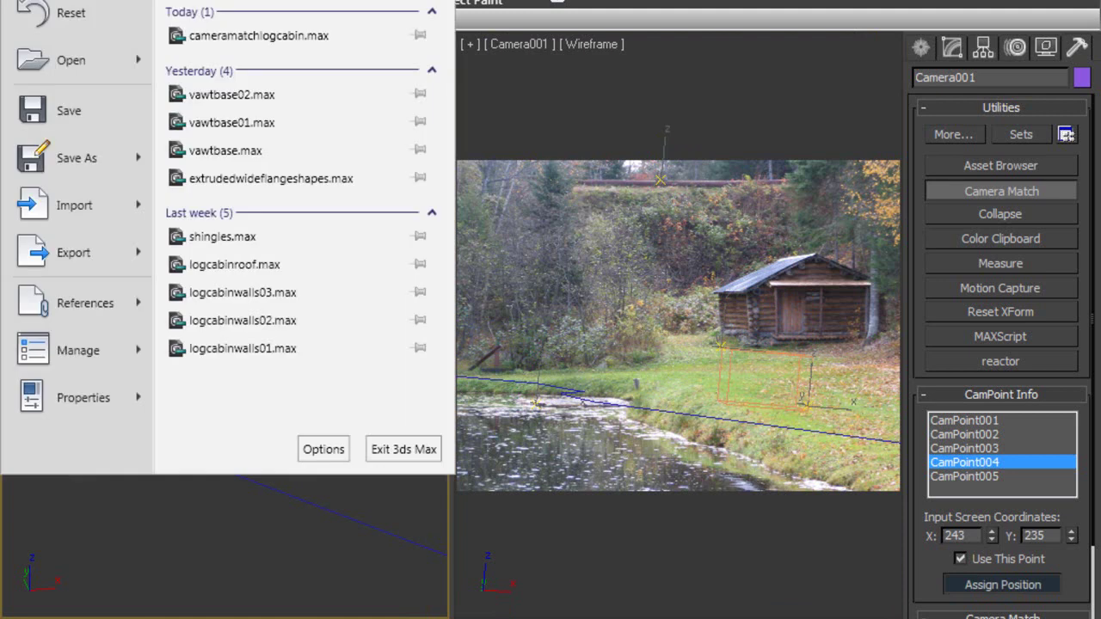
click(91, 166)
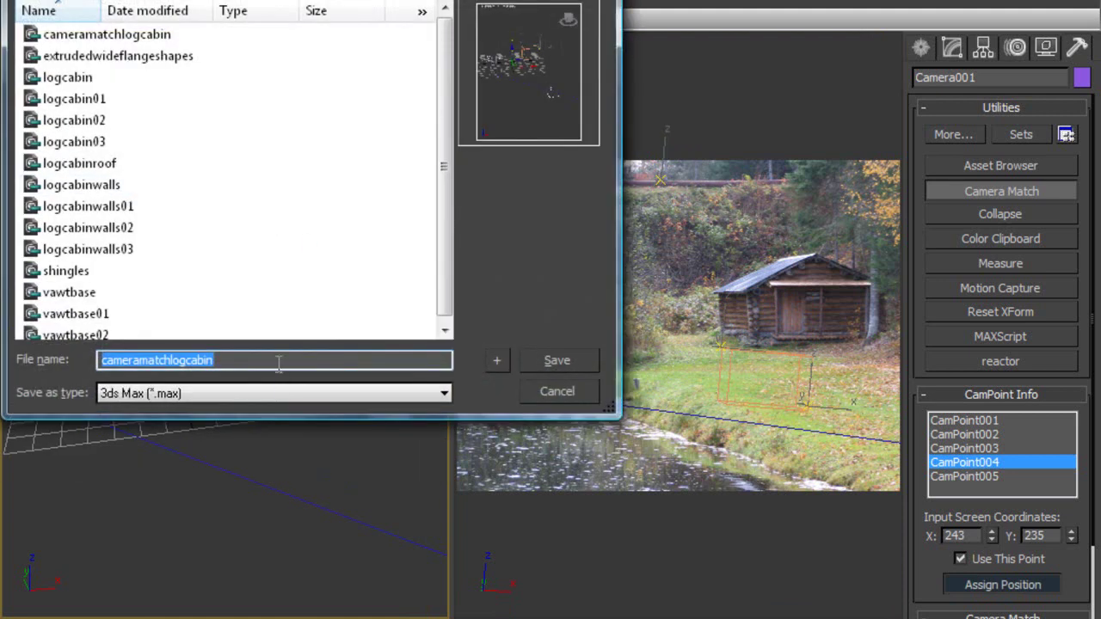
click(497, 362)
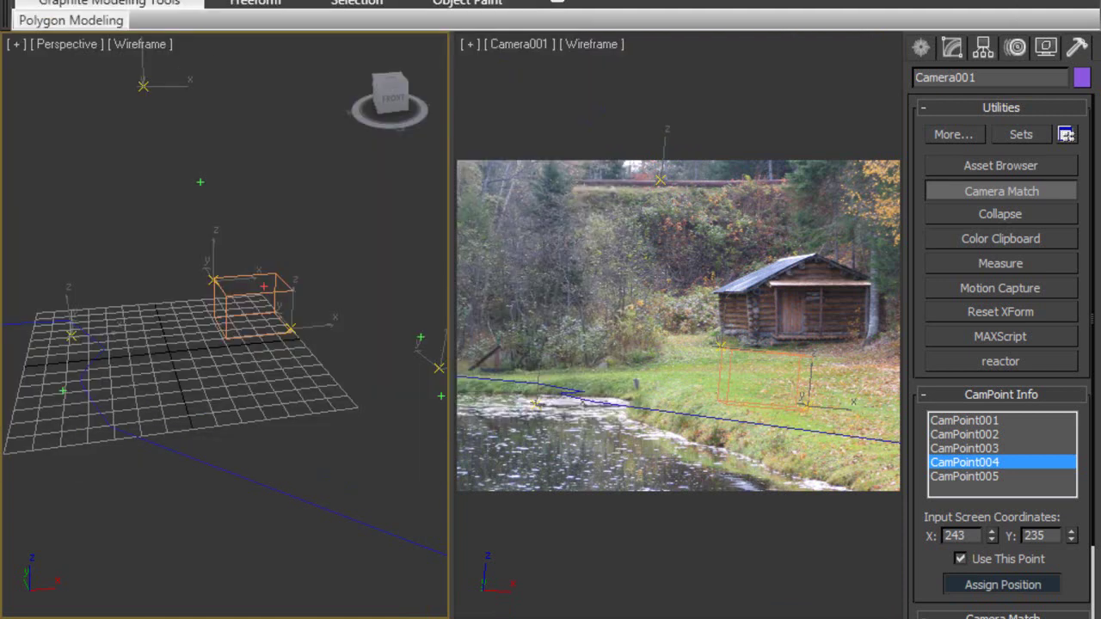
- Move the box back and up onto the cabin in the photo, to about X 87.733, Y 165.818, Z 27.447
click(278, 280)
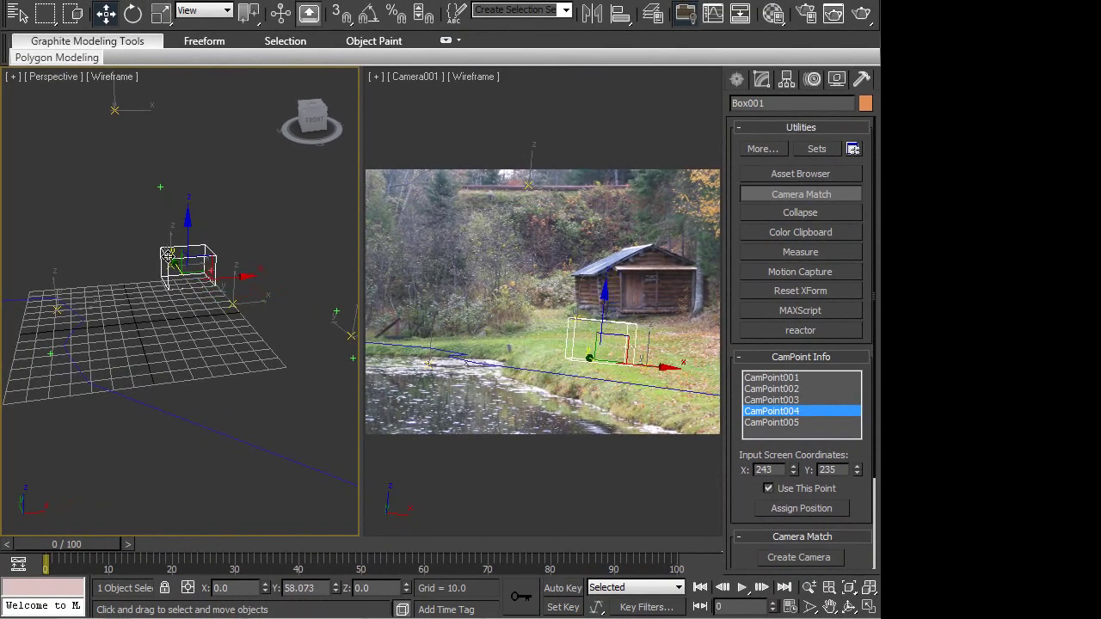
drag(168, 256, 237, 245)
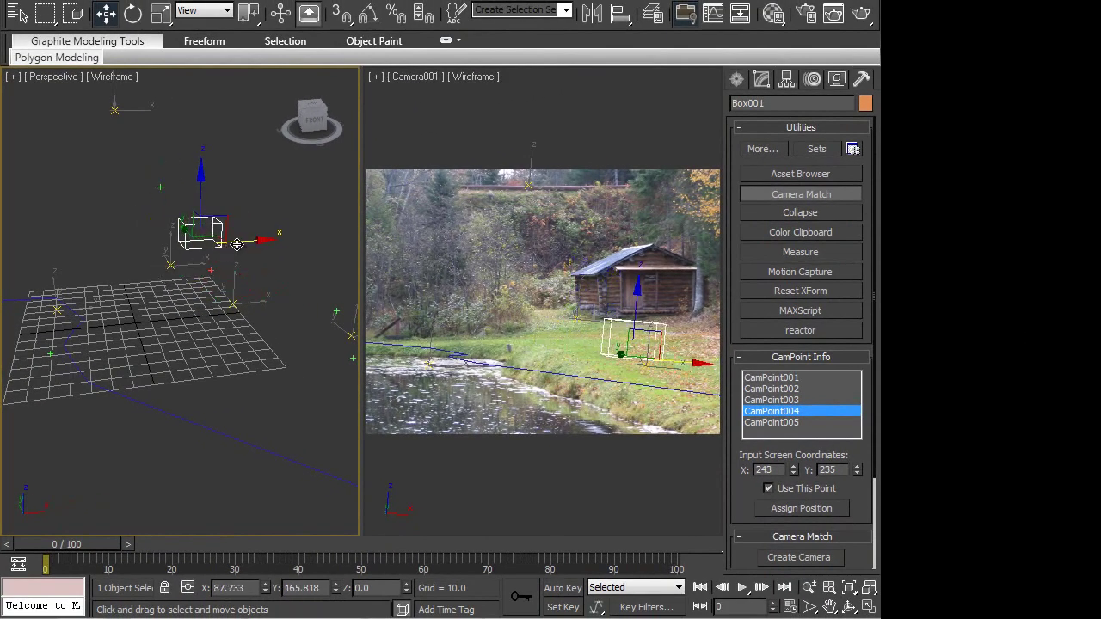
click(634, 300)
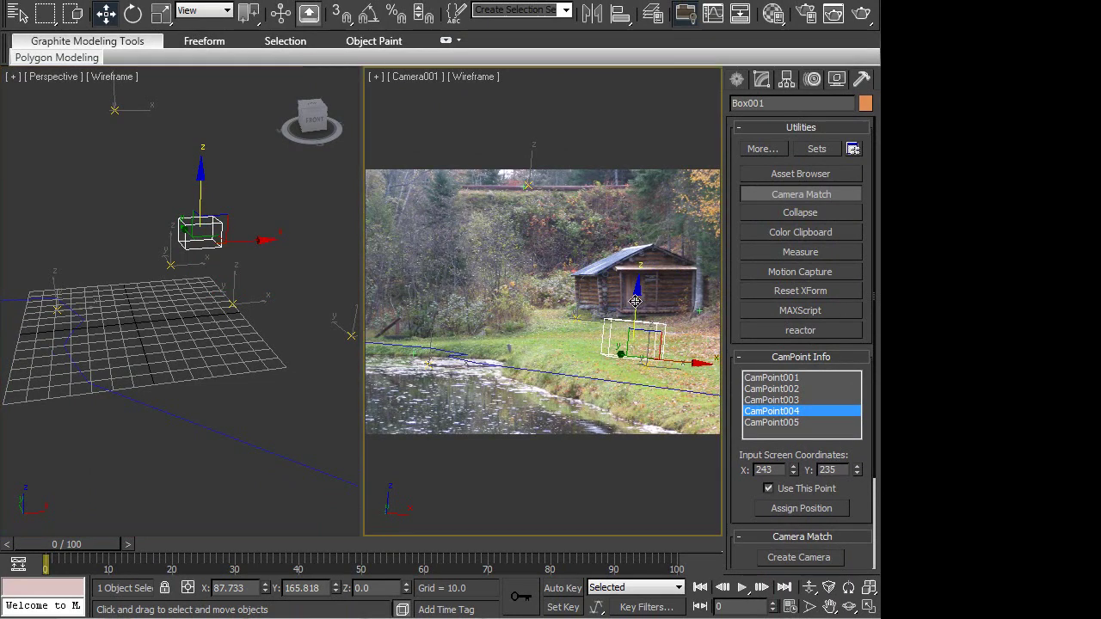
drag(635, 302, 699, 308)
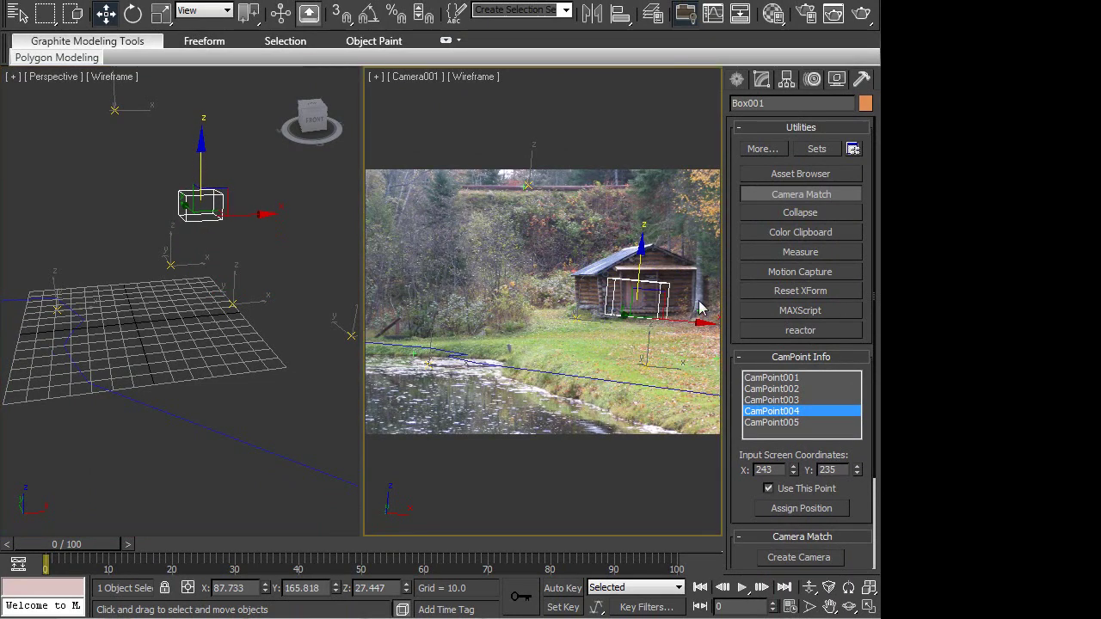
- Orbit and roll Camera001 slightly so the box's edges line up with the cabin front in the photo
click(848, 607)
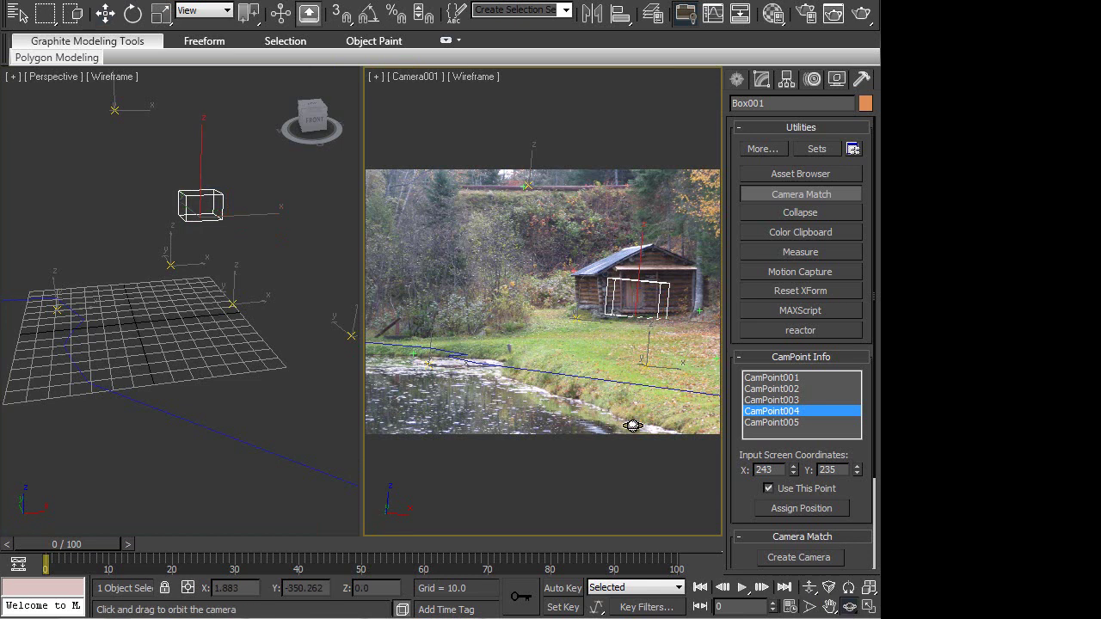
drag(619, 418, 676, 445)
click(848, 587)
mouse_move(590, 370)
mouse_down()
mouse_move(581, 366)
mouse_move(593, 361)
mouse_up()
right_click(173, 393)
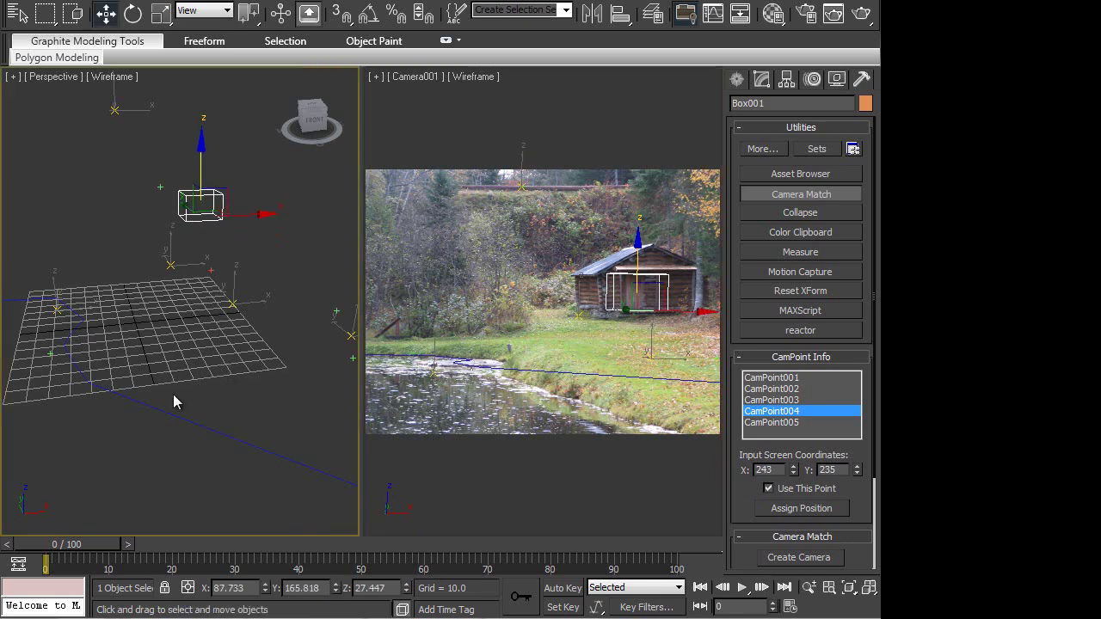
- Draw a new corner-point line in the Perspective view that traces the pond's shoreline in the photo down to its lower edge
click(165, 413)
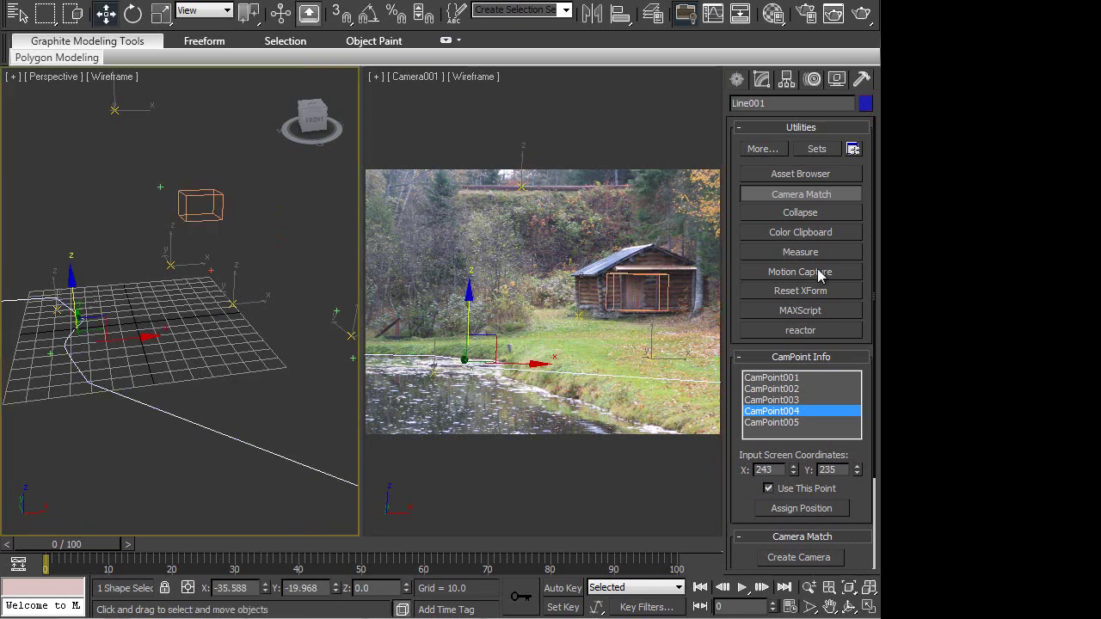
click(737, 80)
click(763, 107)
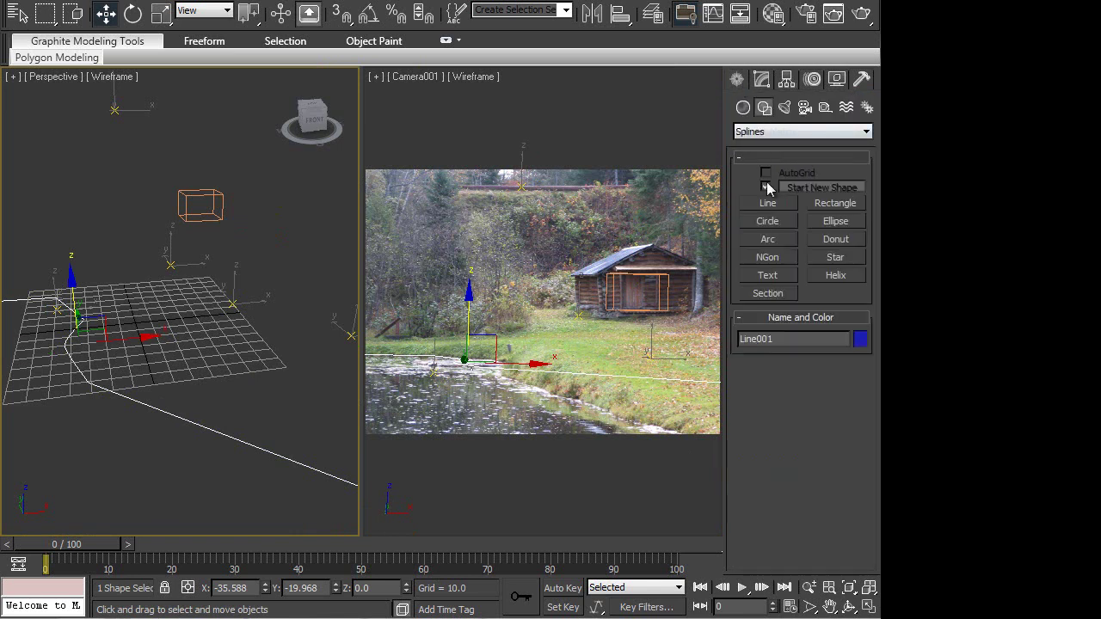
click(768, 204)
click(30, 288)
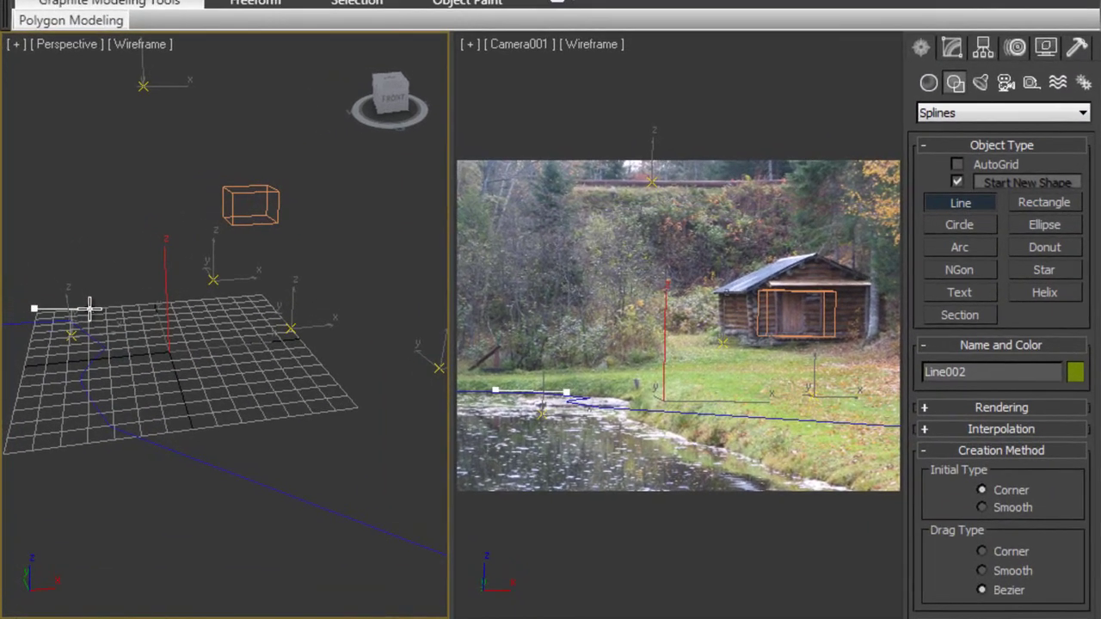
click(90, 308)
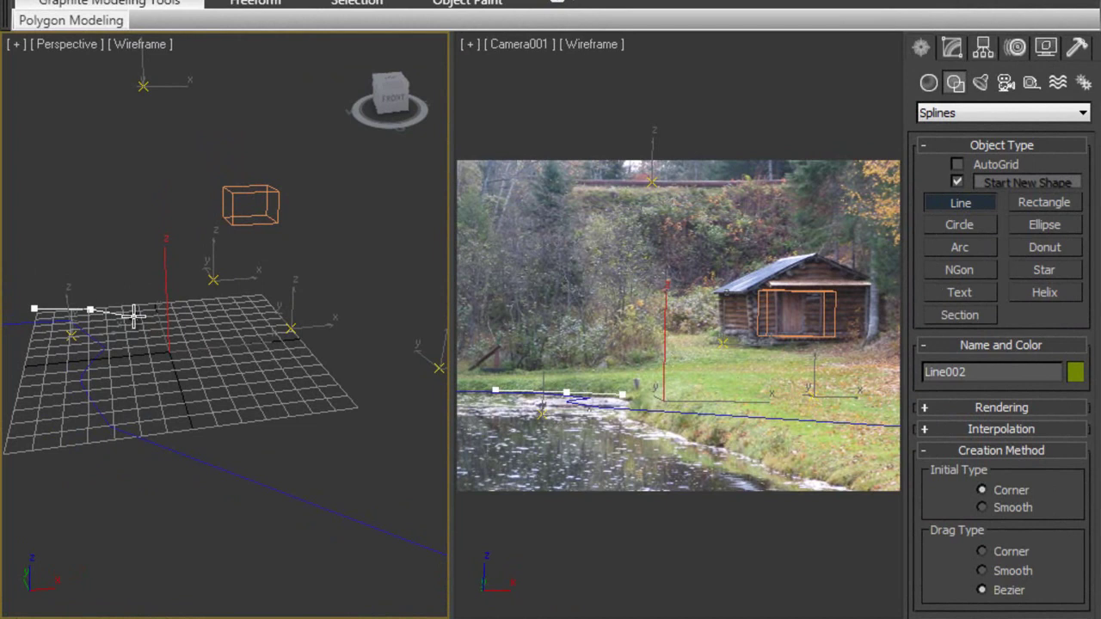
click(127, 326)
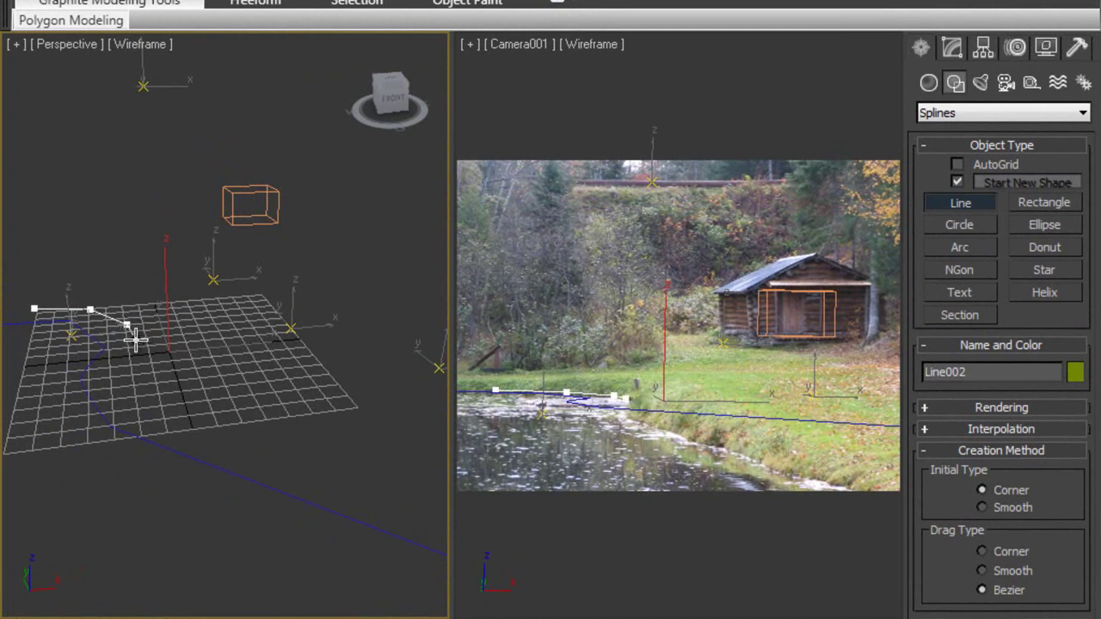
click(138, 348)
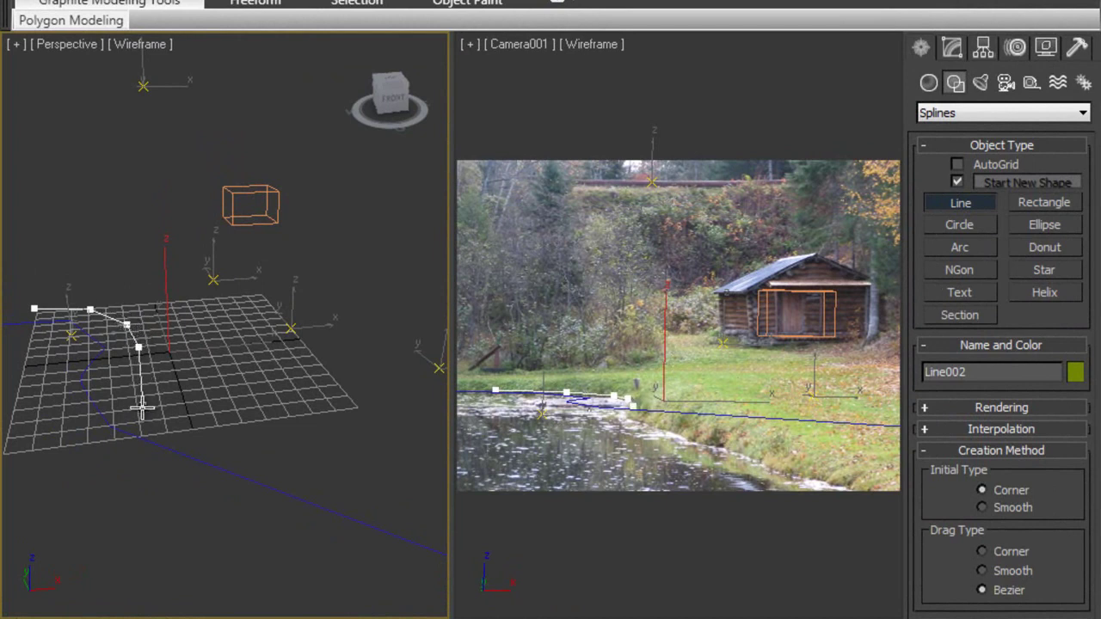
click(137, 424)
click(156, 453)
click(152, 548)
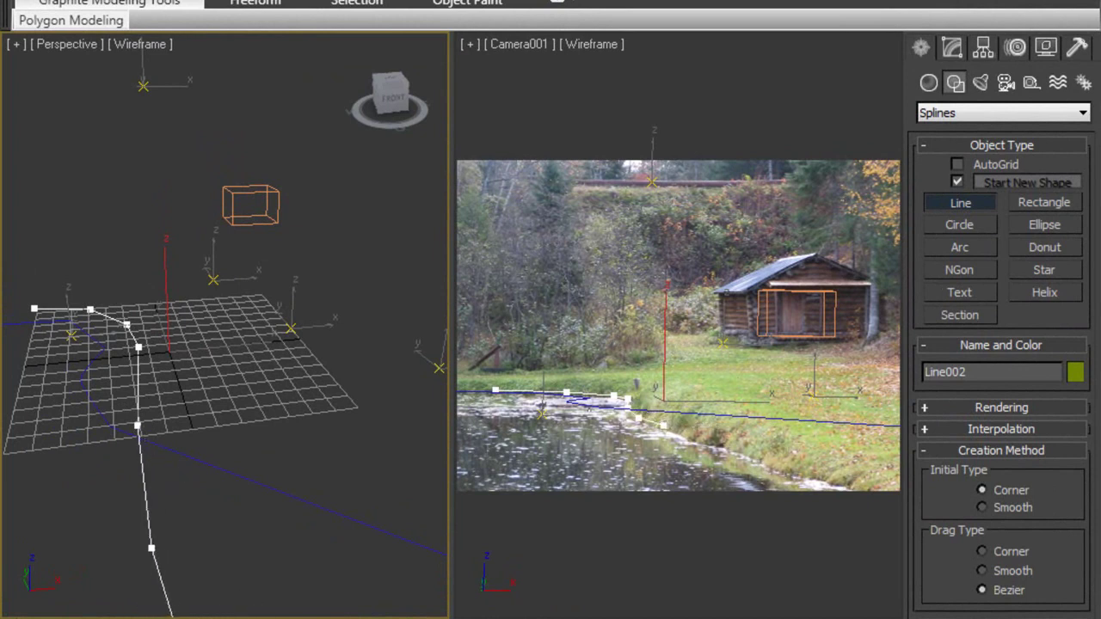
scroll(229, 590, down, 4)
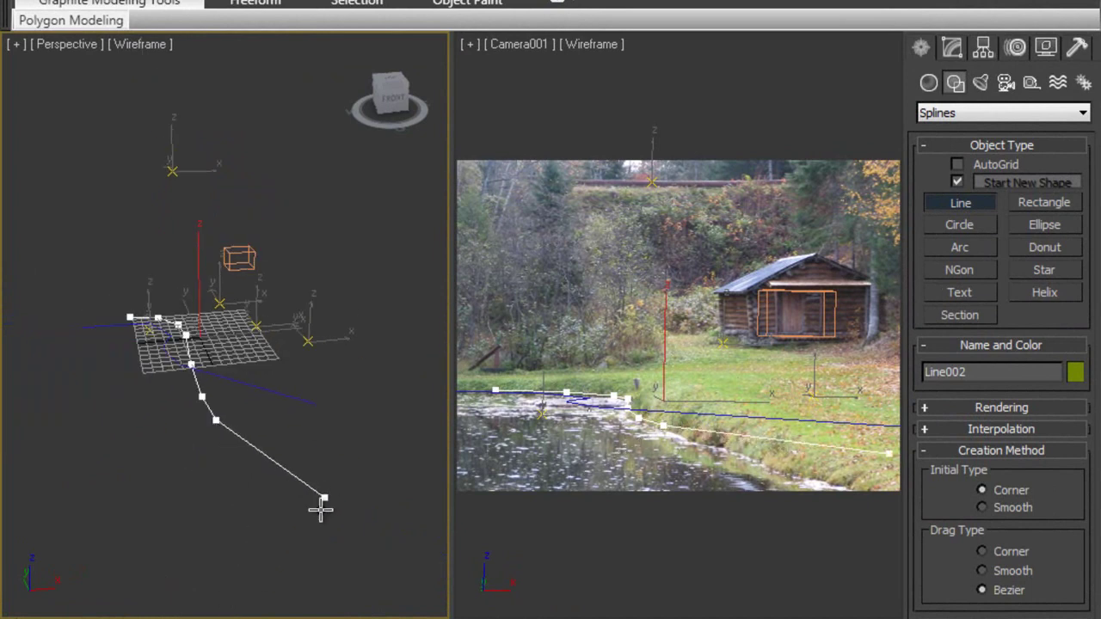
click(288, 564)
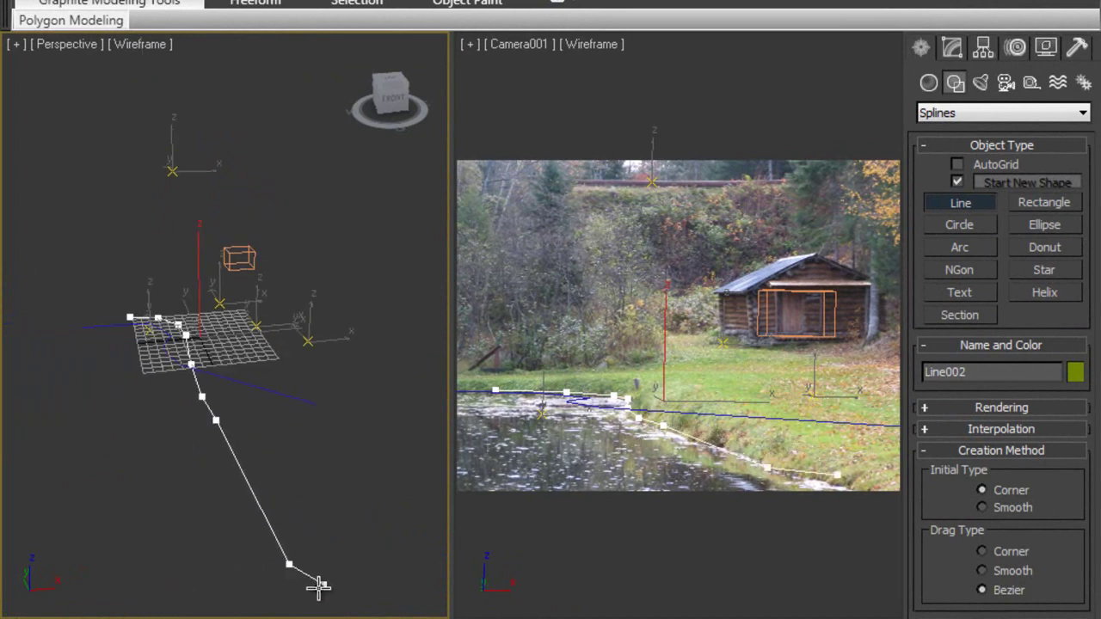
click(315, 596)
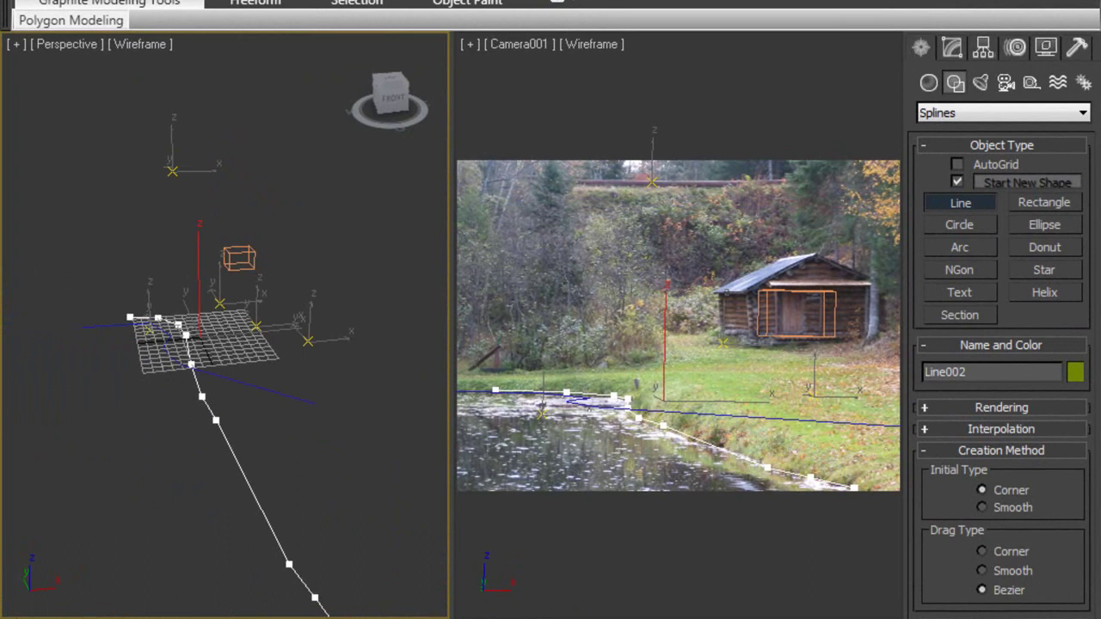
right_click(325, 613)
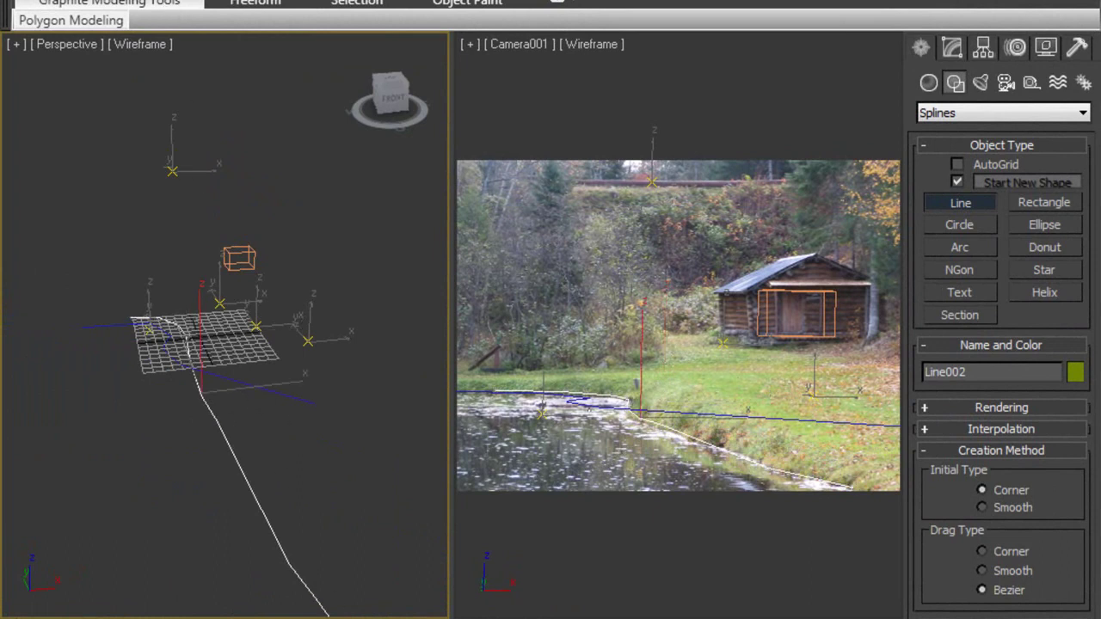
key(h)
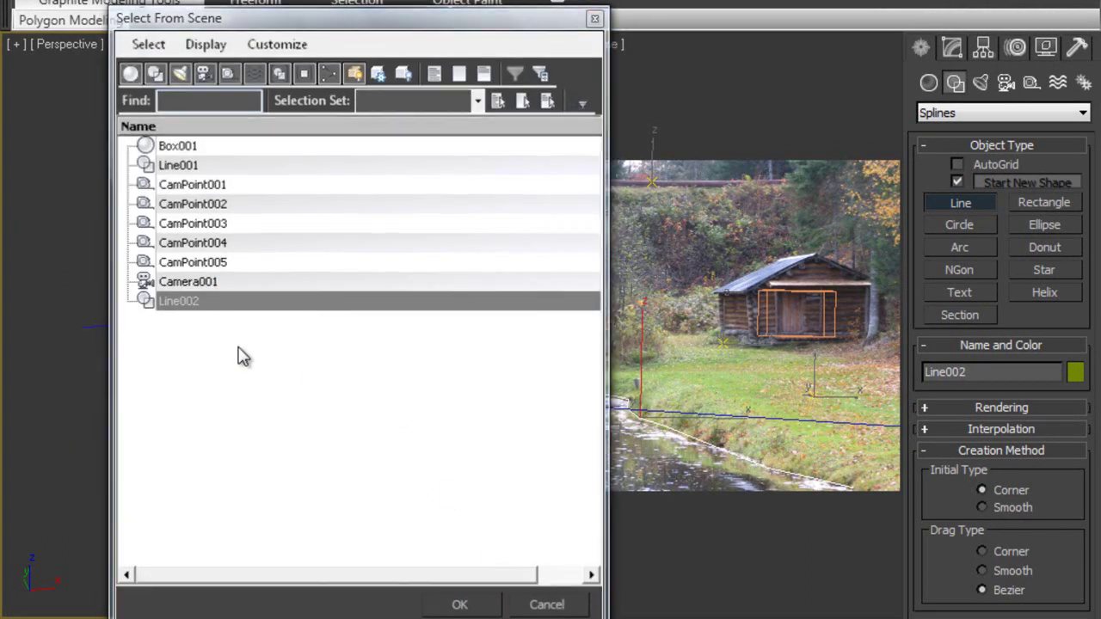
key(Escape)
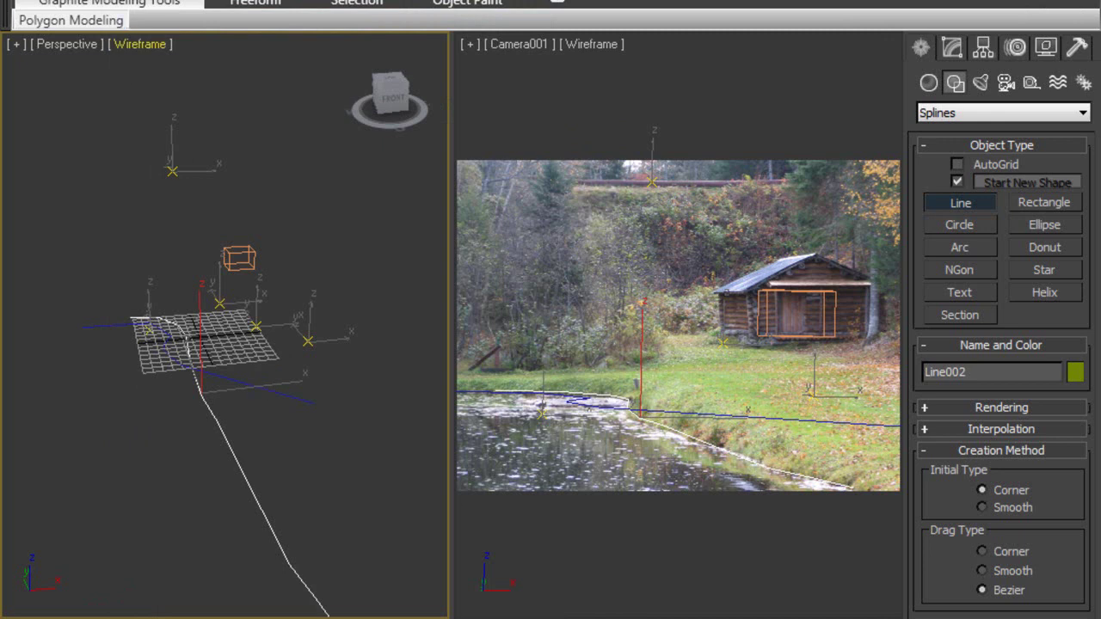
key(h)
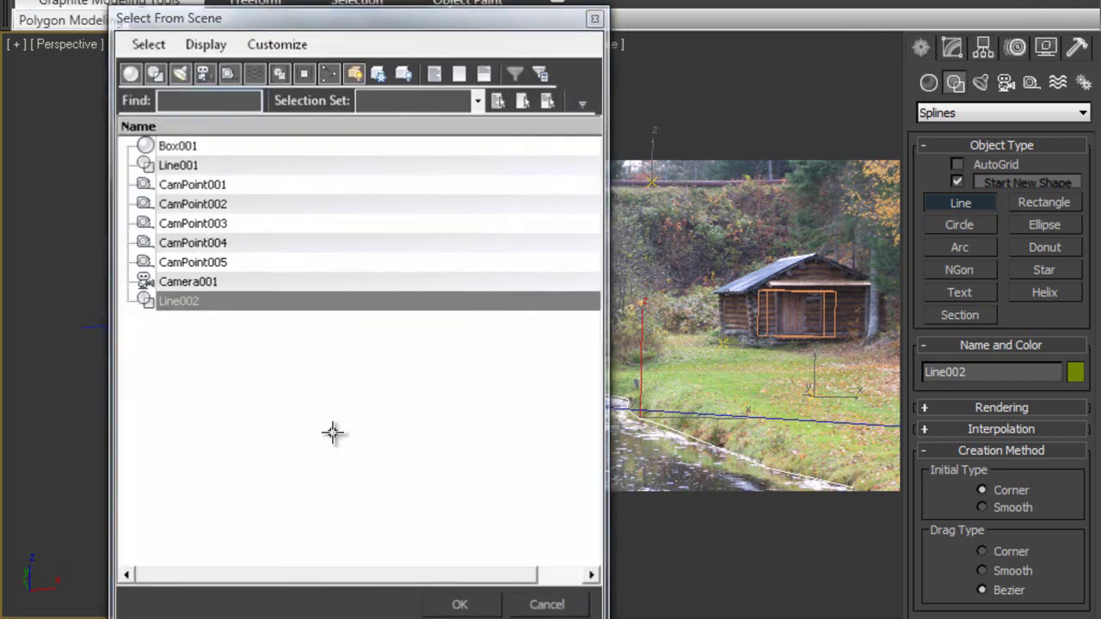
key(Escape)
right_click(304, 395)
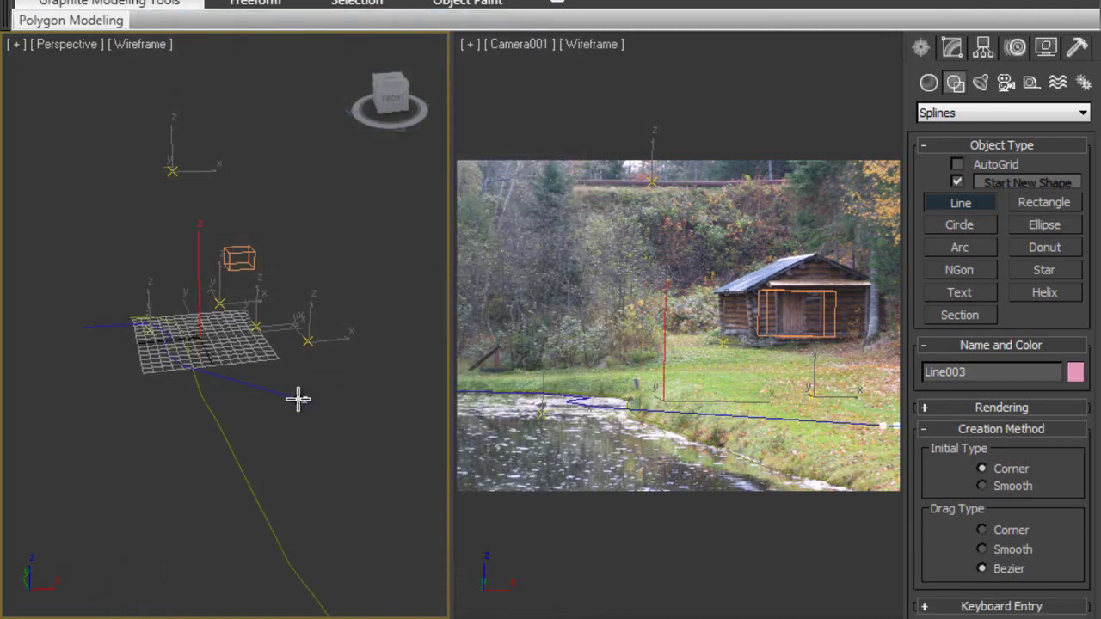
click(289, 397)
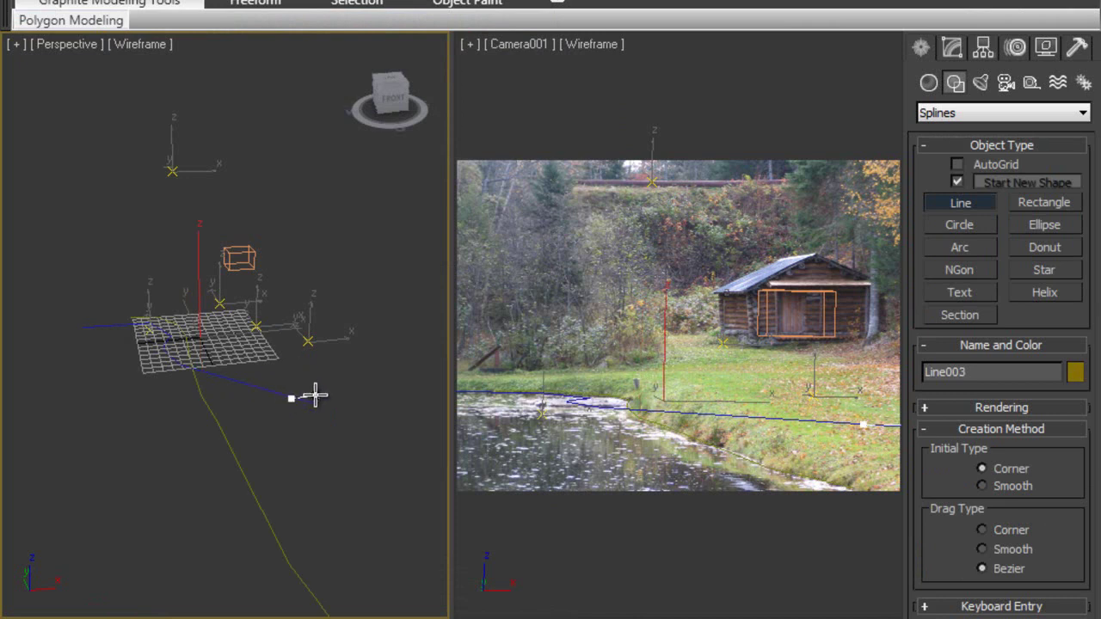
scroll(312, 393, up, 3)
right_click(328, 249)
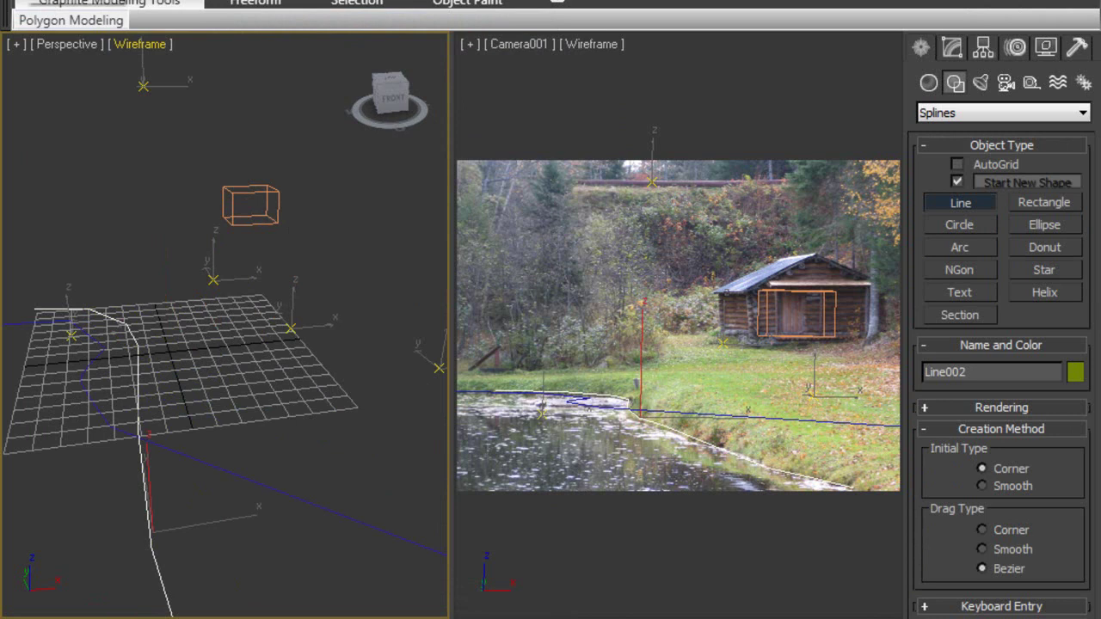
key(h)
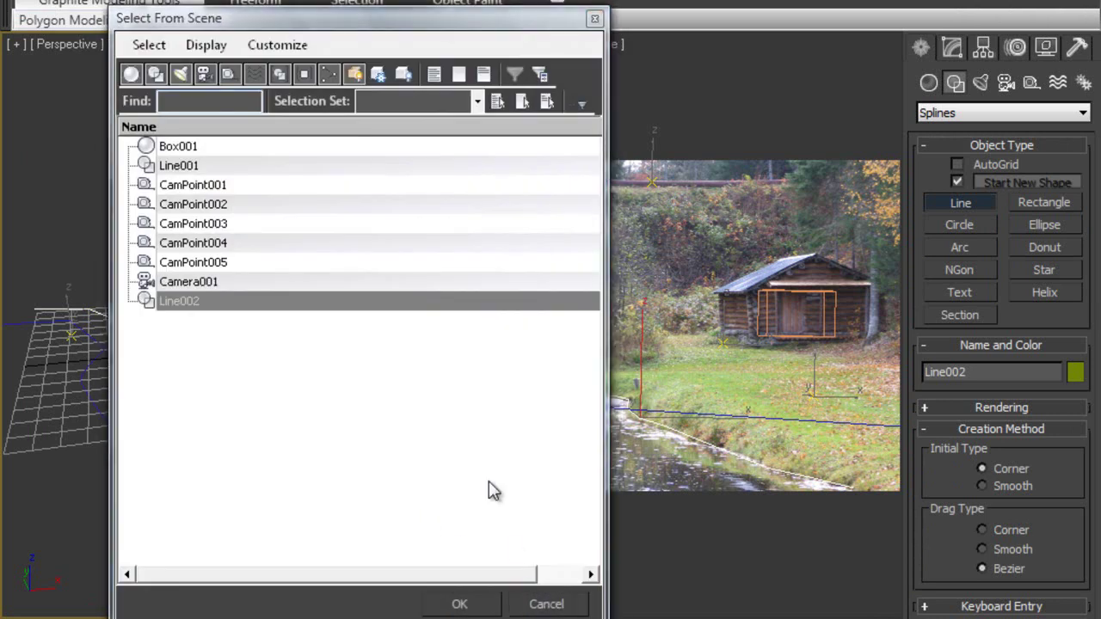
key(Escape)
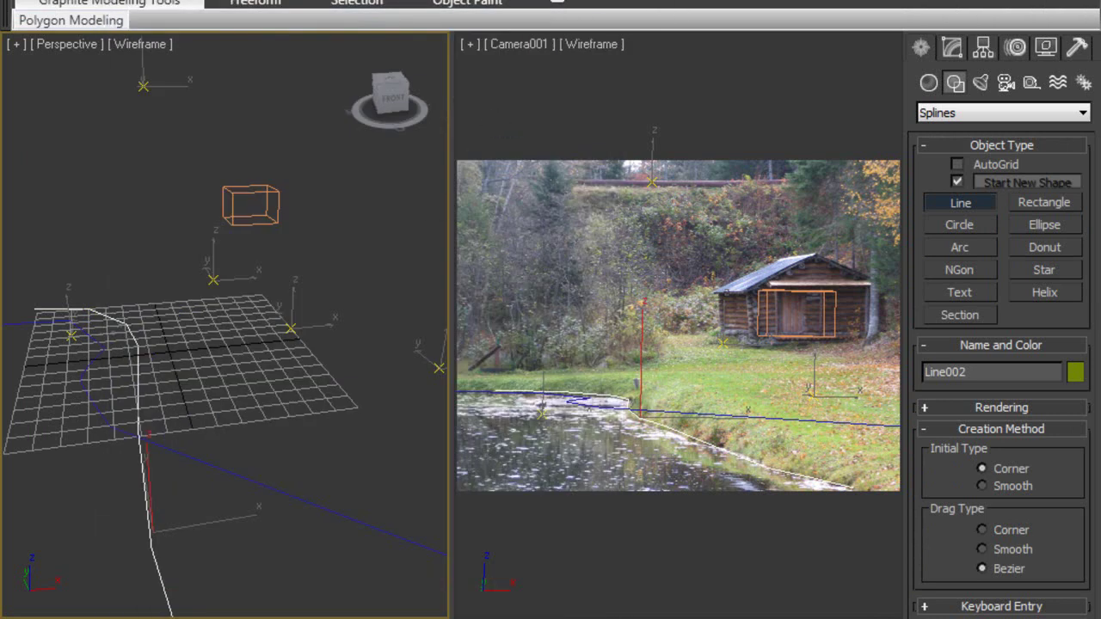
- Leave line creation and delete the old blue shoreline line, Line001
right_click(267, 453)
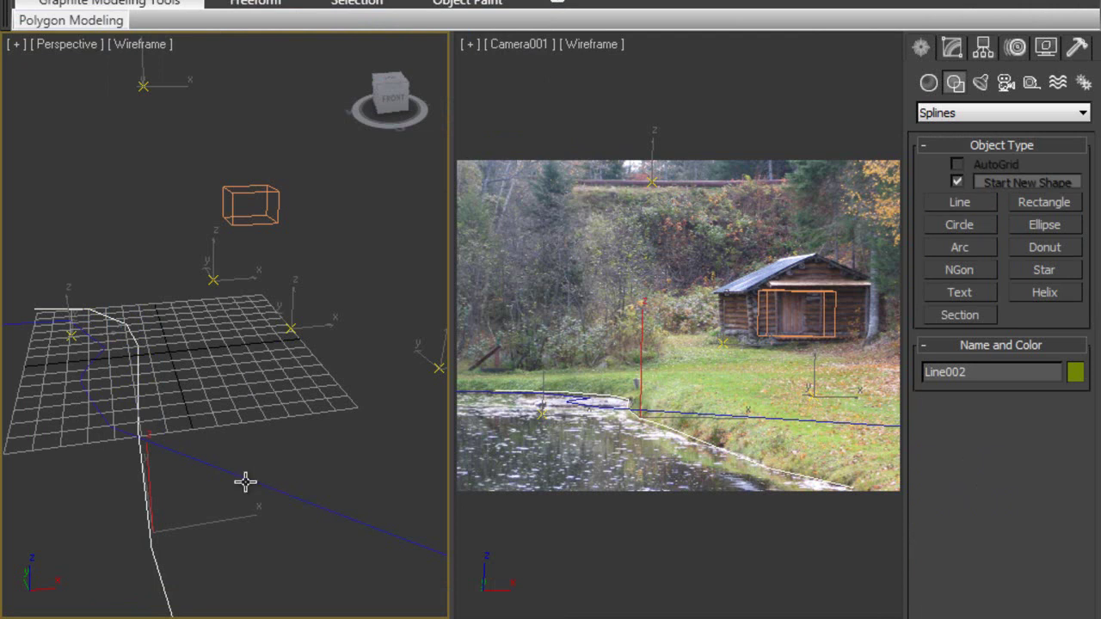
click(246, 481)
key(Delete)
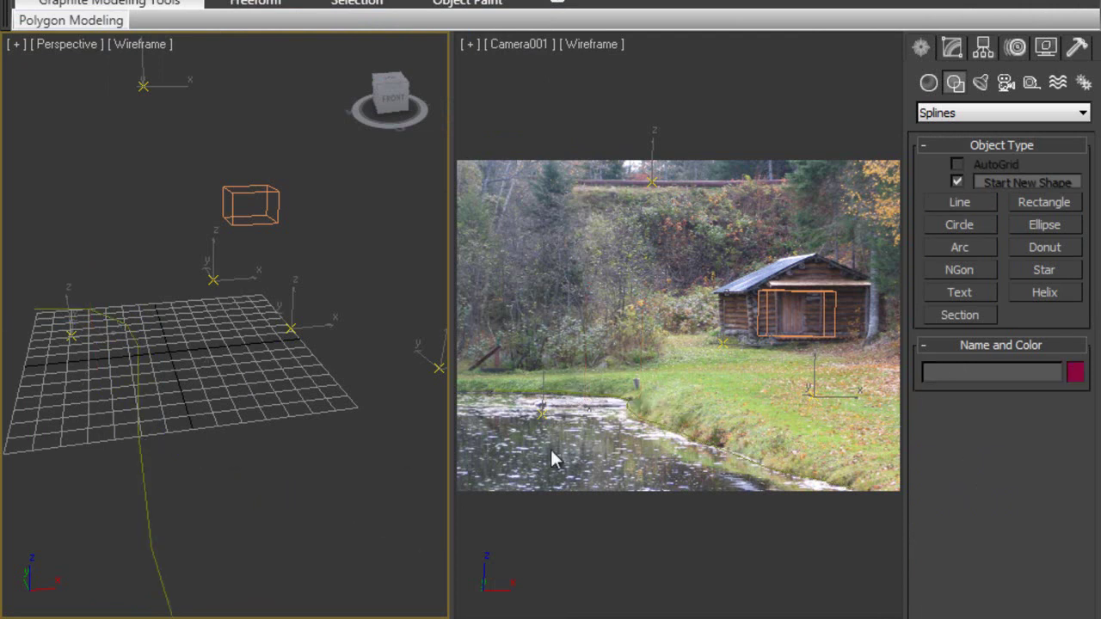
- Resize the box to the cabin's walls in the photo with length 117.521, width 63.307 and height 25.661
click(248, 224)
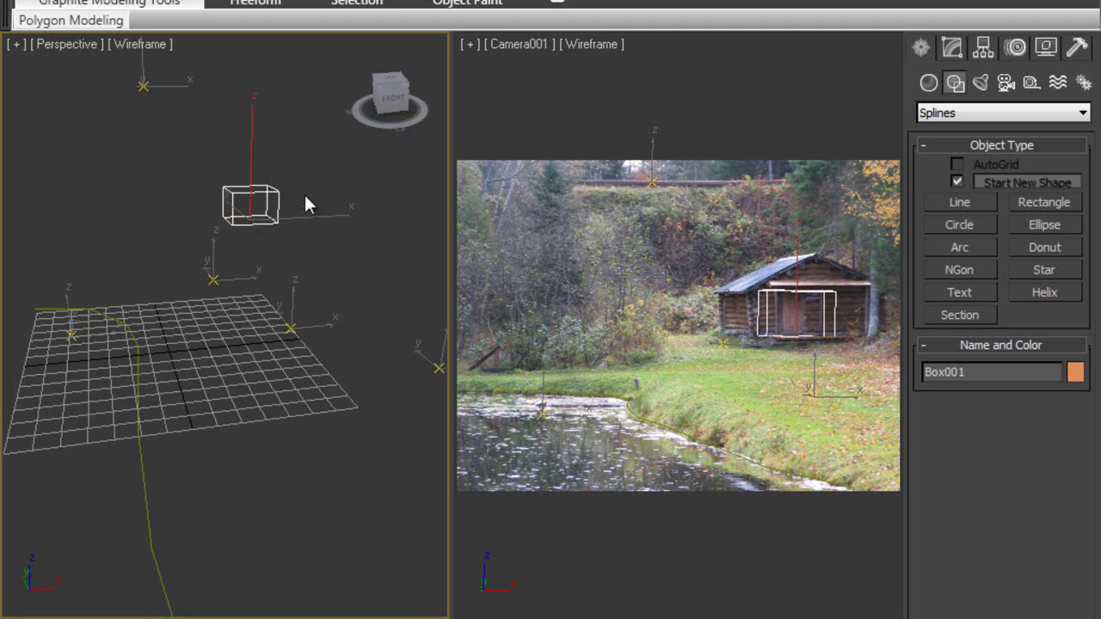
click(953, 48)
drag(1065, 351, 929, 41)
drag(1066, 373, 1041, 290)
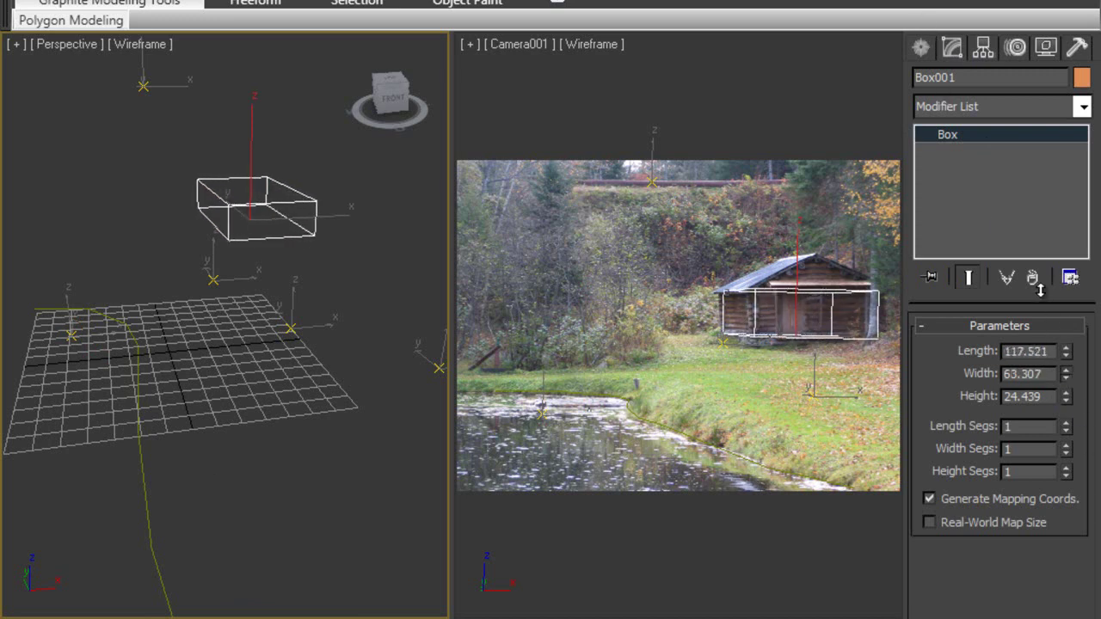
mouse_move(1065, 396)
mouse_down()
mouse_move(1066, 372)
mouse_move(1066, 394)
mouse_up()
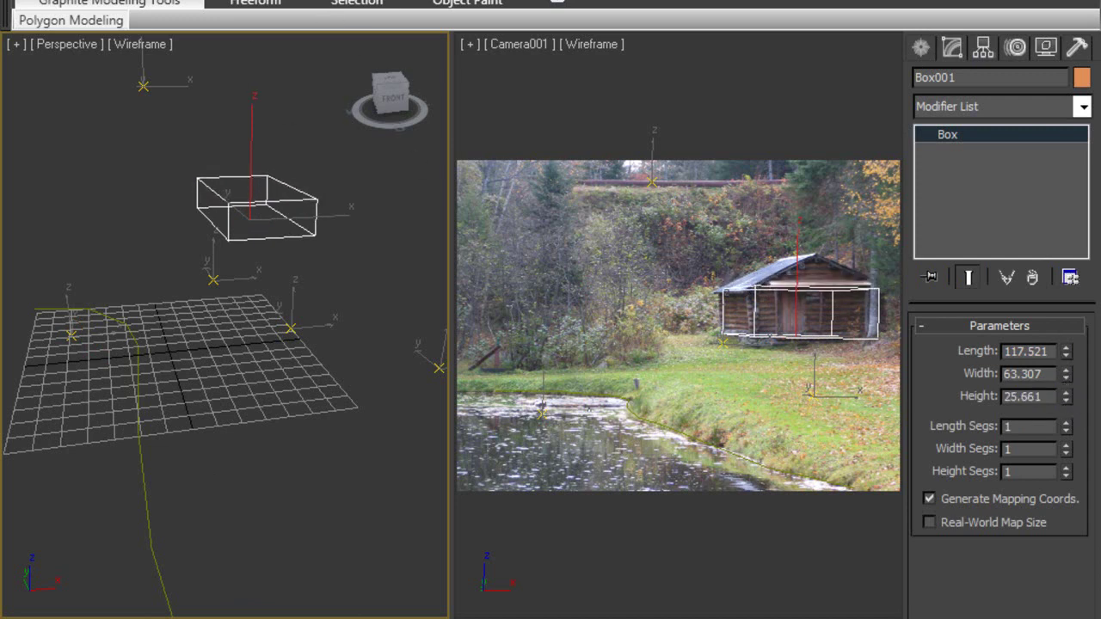
- Lower the box slightly so its base meets the foot of the cabin in the photo, and rename it cabin
key(w)
drag(795, 279, 793, 283)
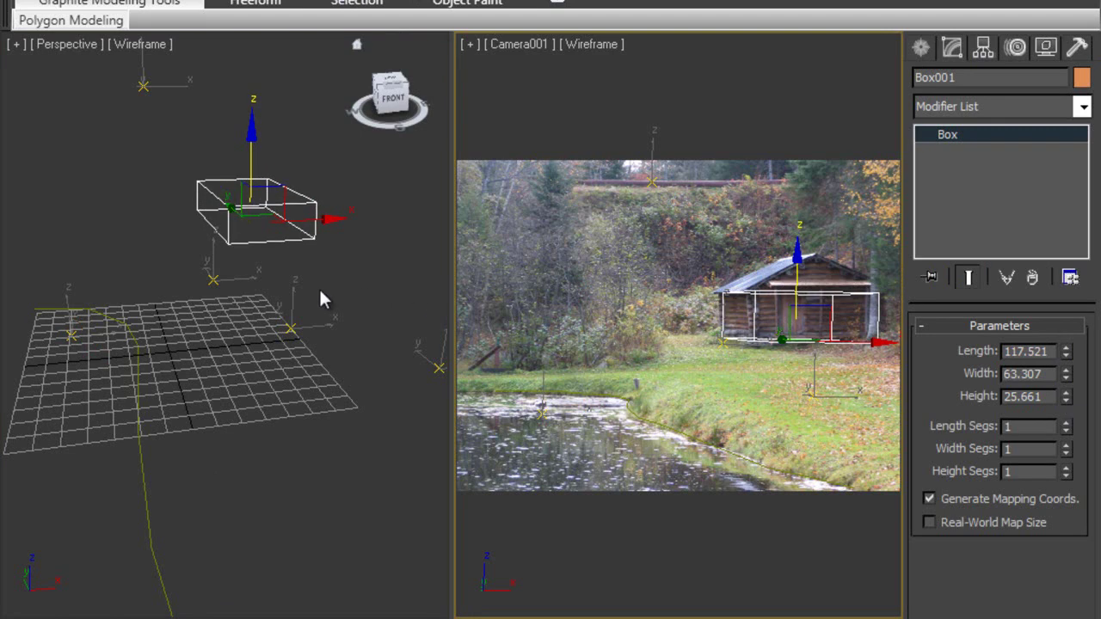
alt+middle_drag(260, 303, 301, 283)
drag(959, 77, 870, 82)
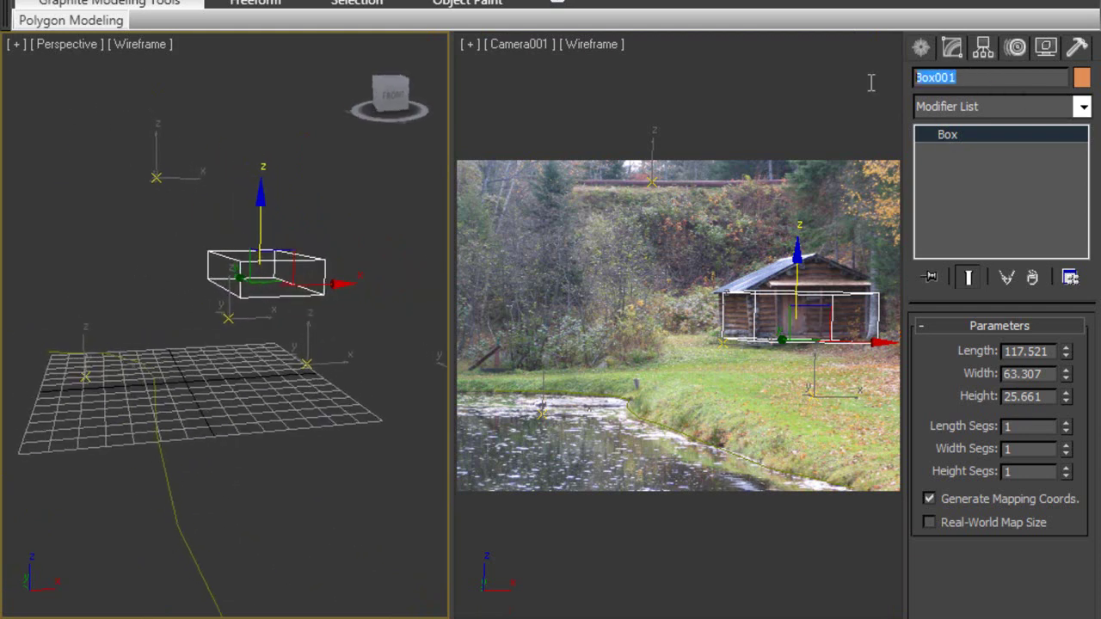
text(cabin)
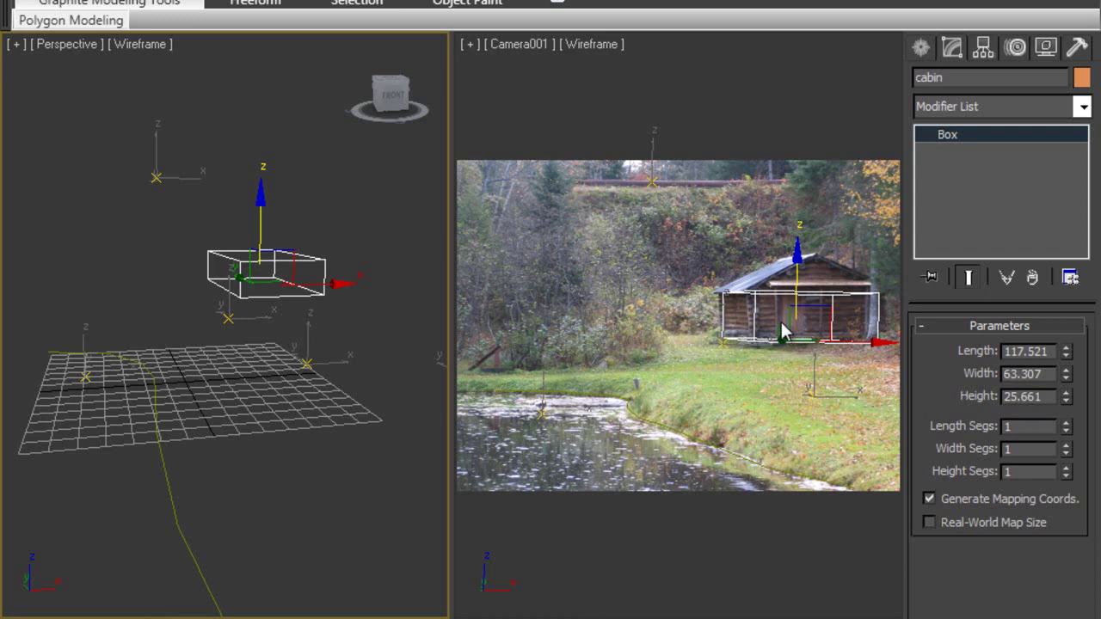
- Clone the shoreline line sideways along X toward the cabin, and raise the copy slightly to follow the grassy bank
click(627, 399)
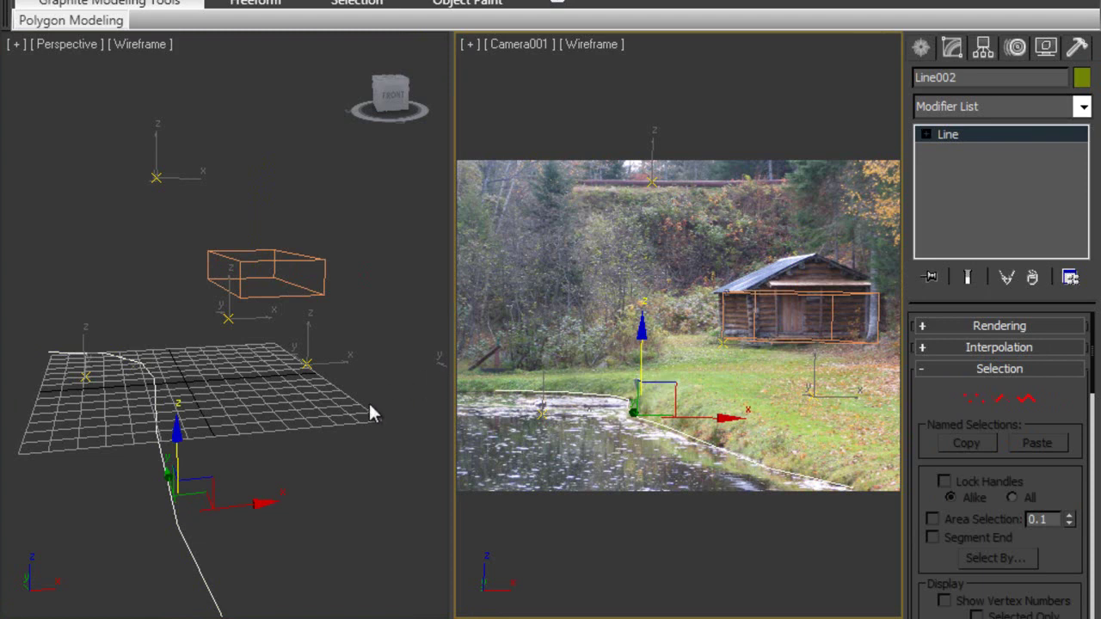
shift+drag(250, 511, 349, 490)
click(547, 411)
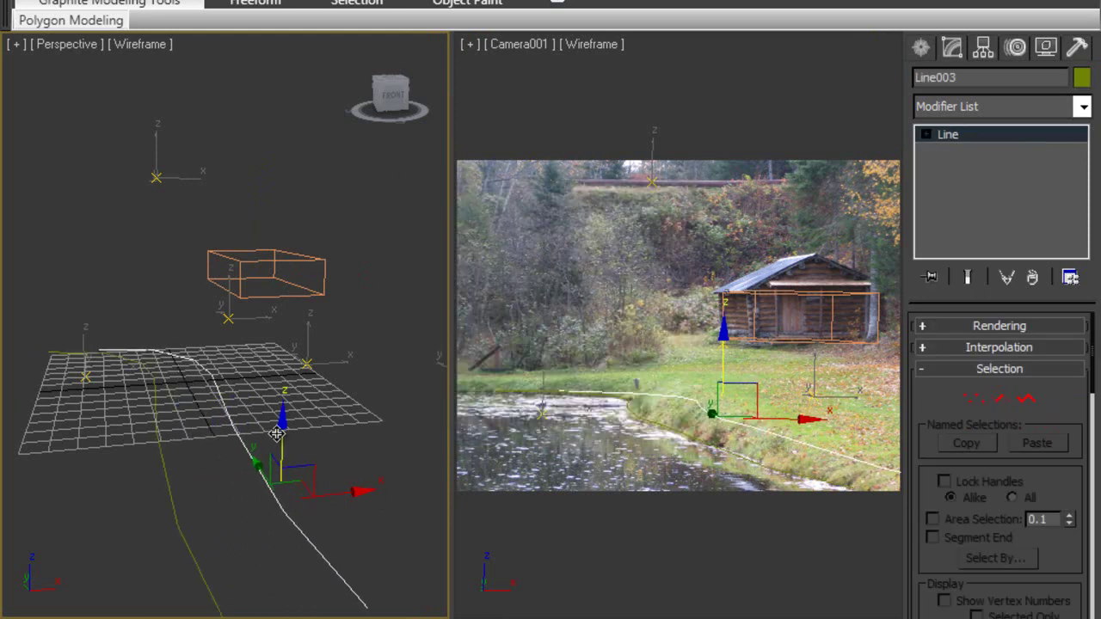
drag(281, 440, 281, 402)
- Clone the raised bank line further along X as a Copy and raise it to the cabin's ground level
drag(370, 462, 487, 451)
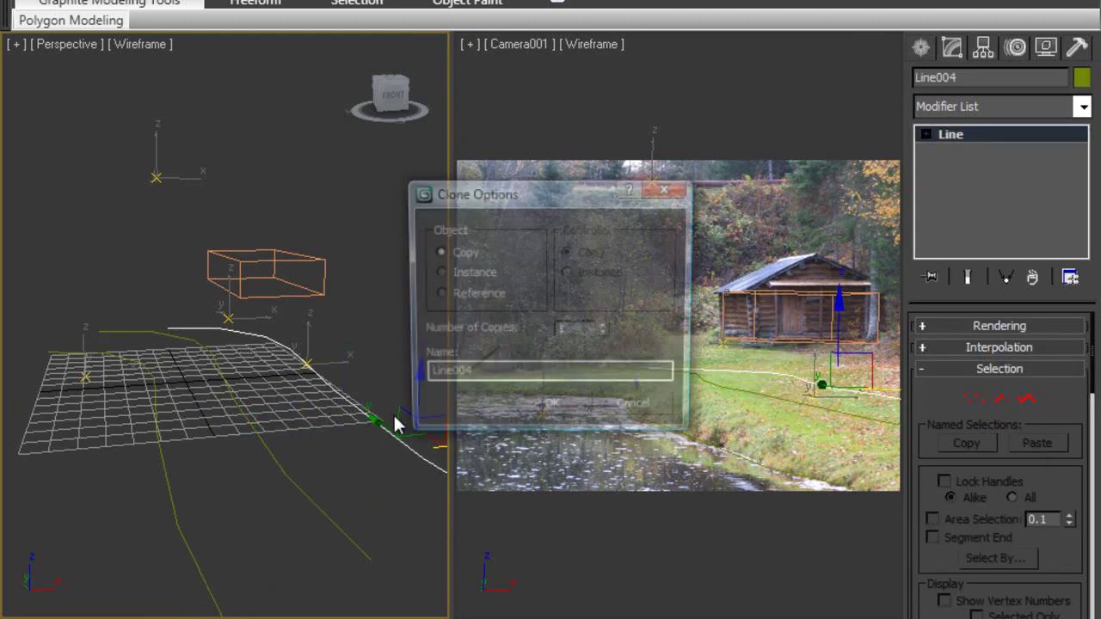
click(580, 417)
drag(419, 374, 416, 341)
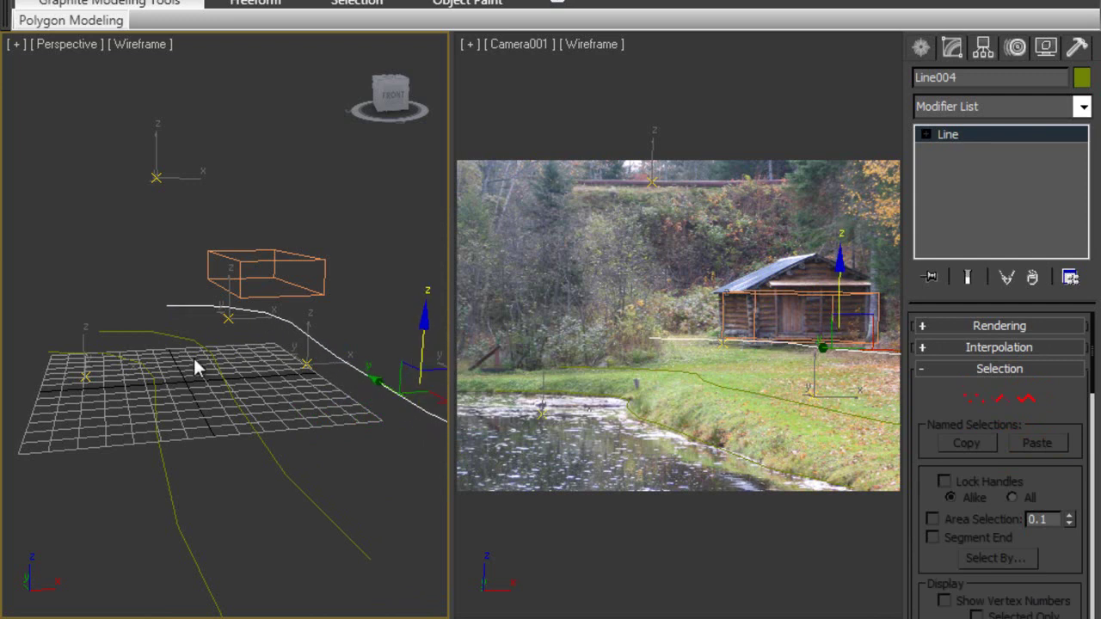
- Create a Terrain compound object from the highest line at the cabin's base
click(922, 50)
click(939, 114)
click(930, 86)
click(929, 83)
click(946, 112)
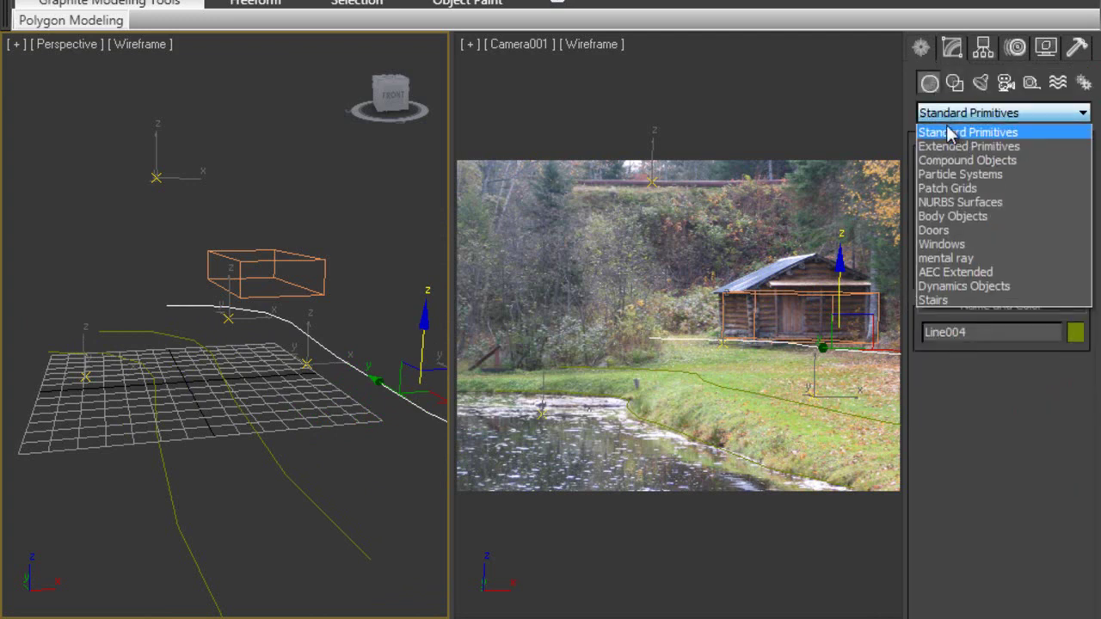
click(956, 160)
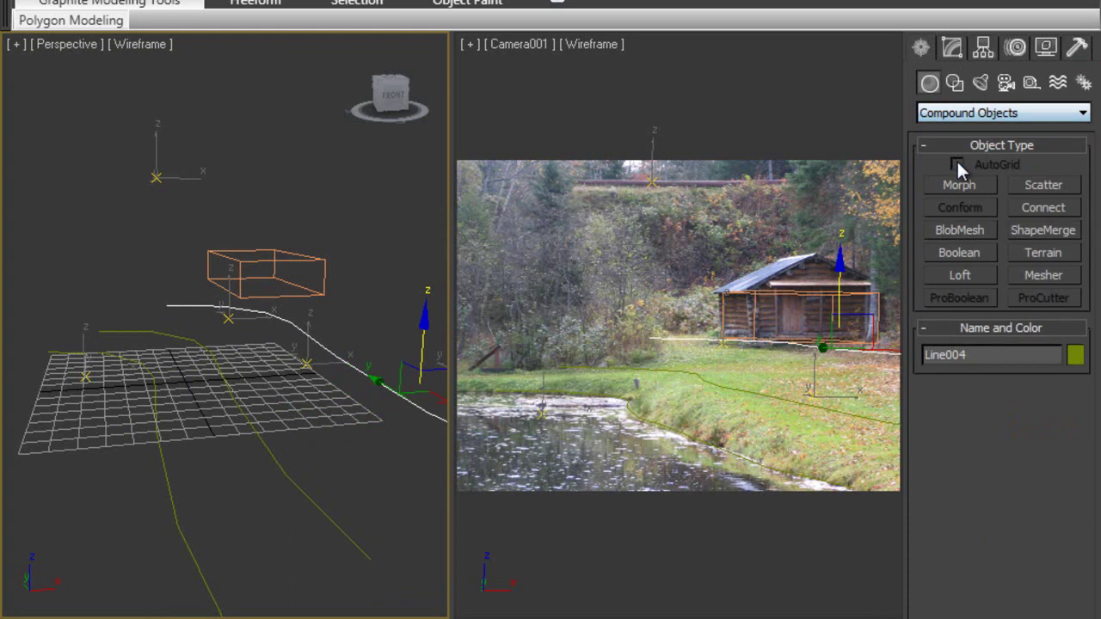
click(1038, 254)
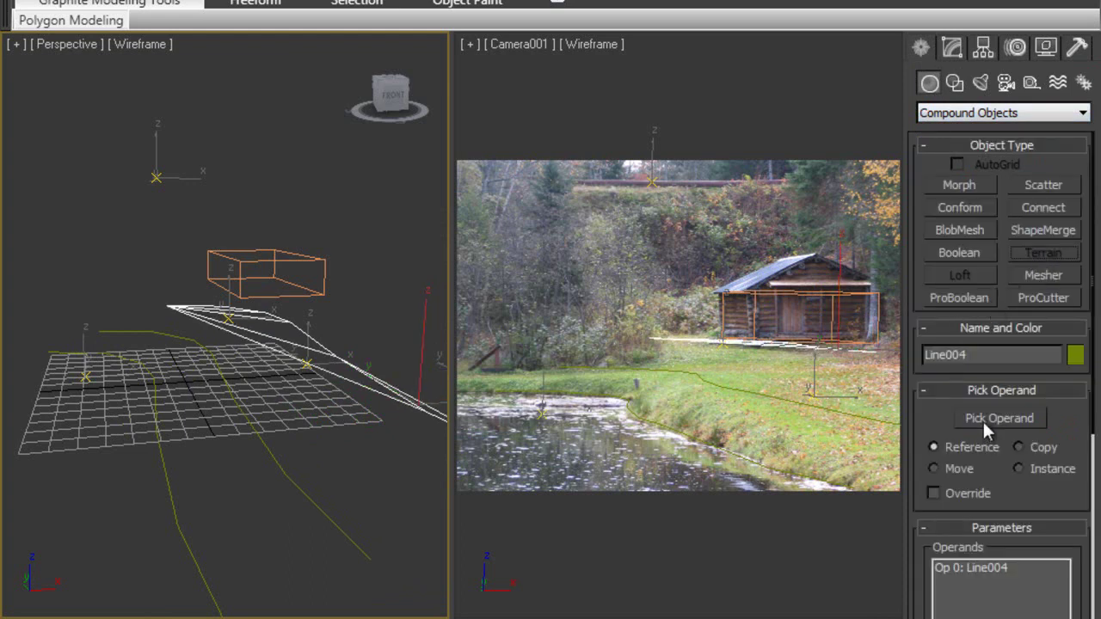
- Add the middle bank line and the original shoreline as Reference operands of the terrain, and shade the Camera001 view with Smooth + Highlights
click(983, 421)
click(258, 429)
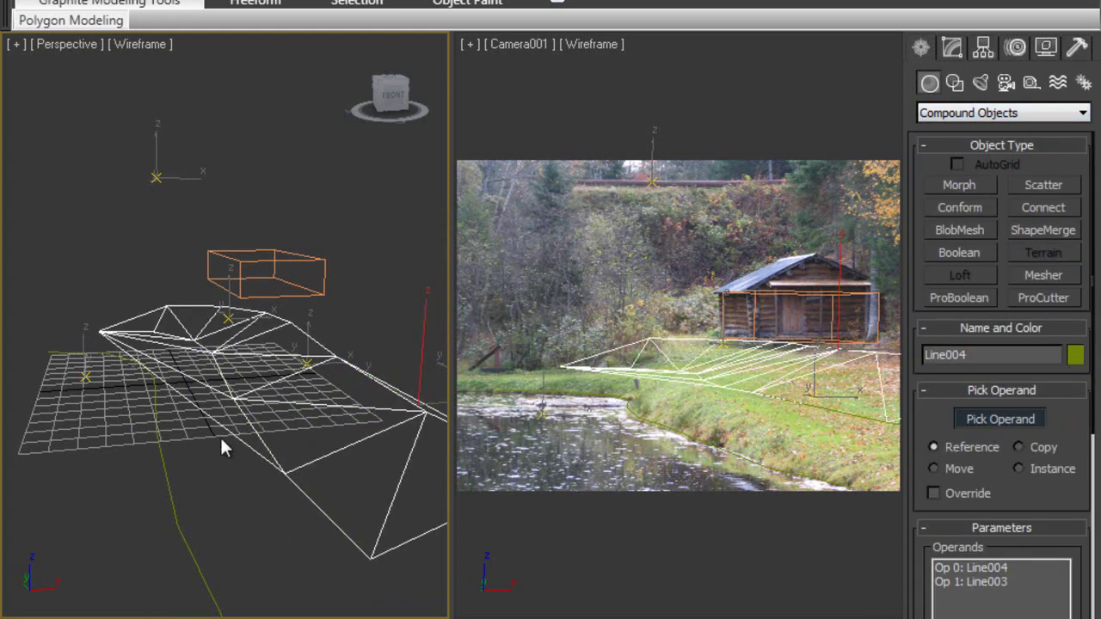
click(161, 455)
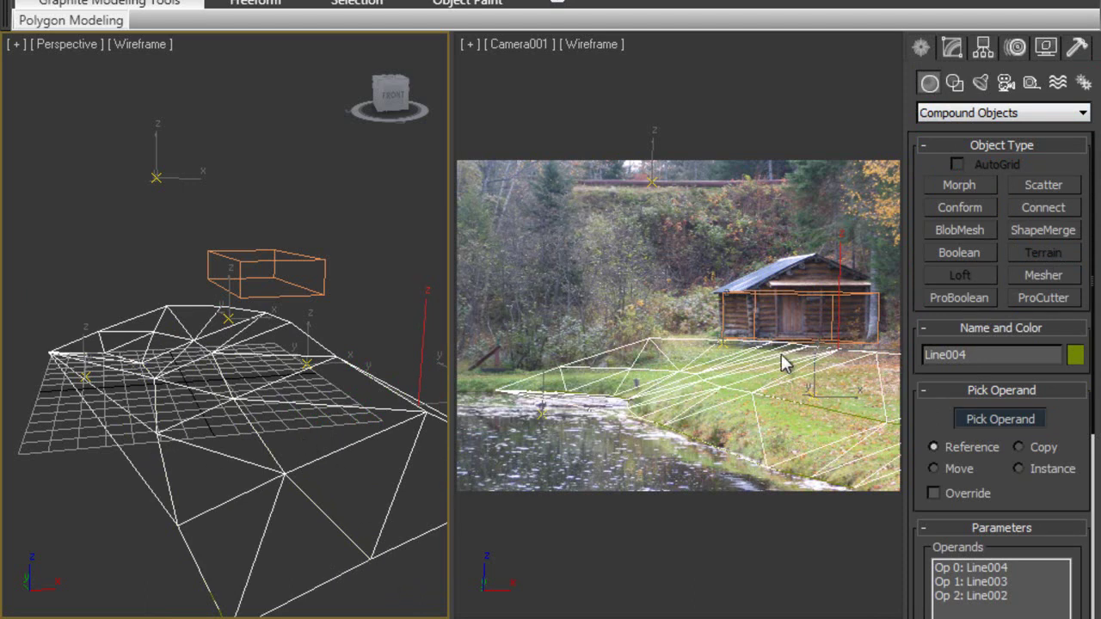
click(550, 56)
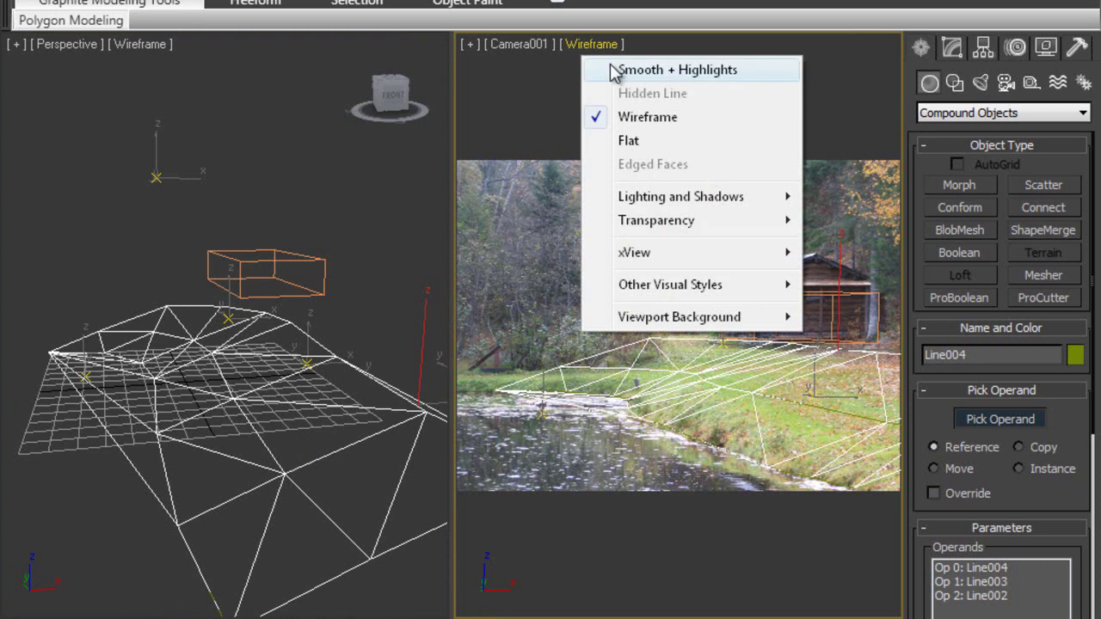
click(593, 69)
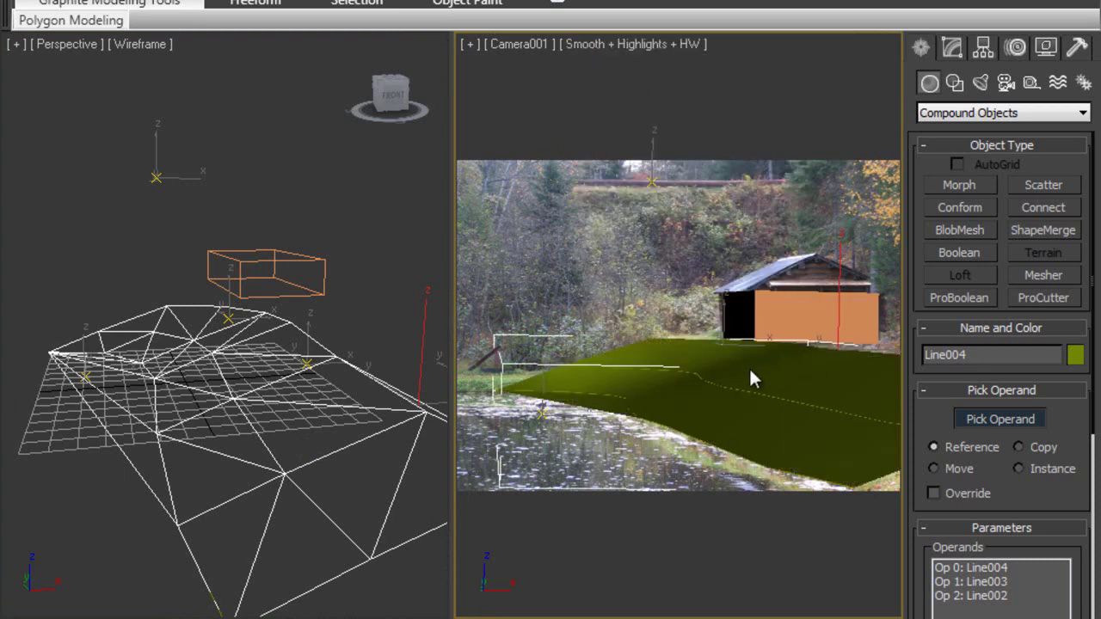